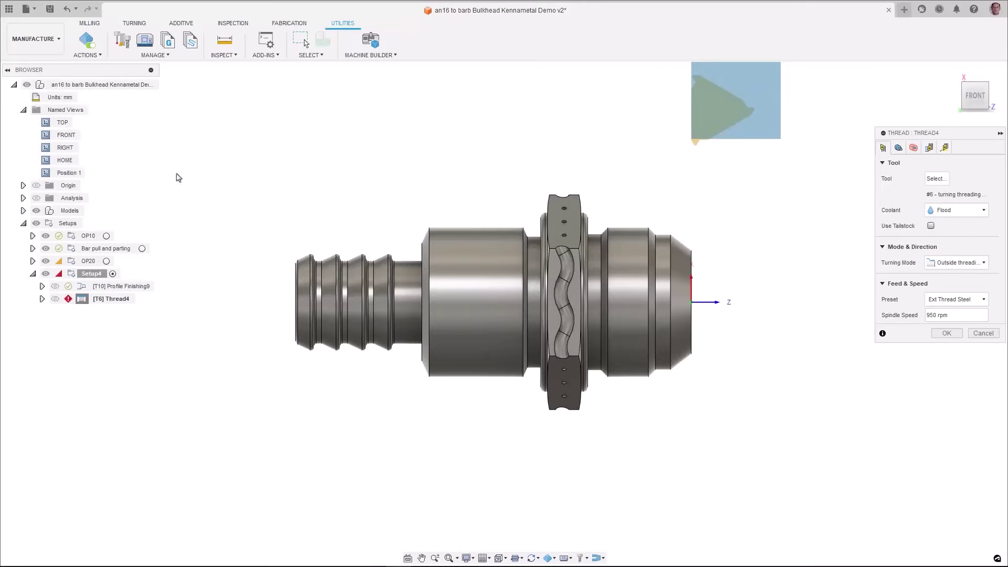
Assign the large cylindrical face between the hex flange and the tapered nose as the Thread4 operation's thread face.
double_click(62, 173)
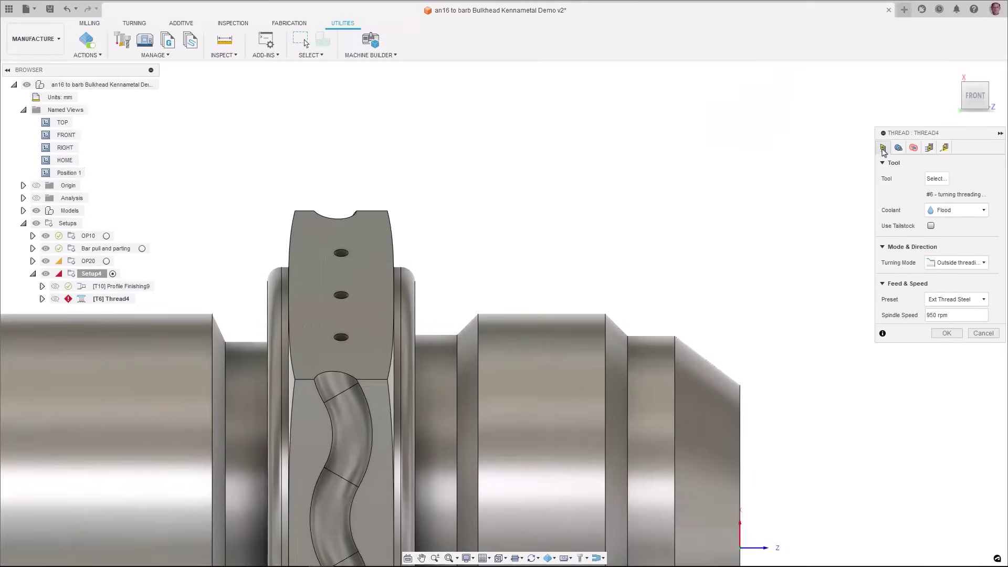
click(901, 150)
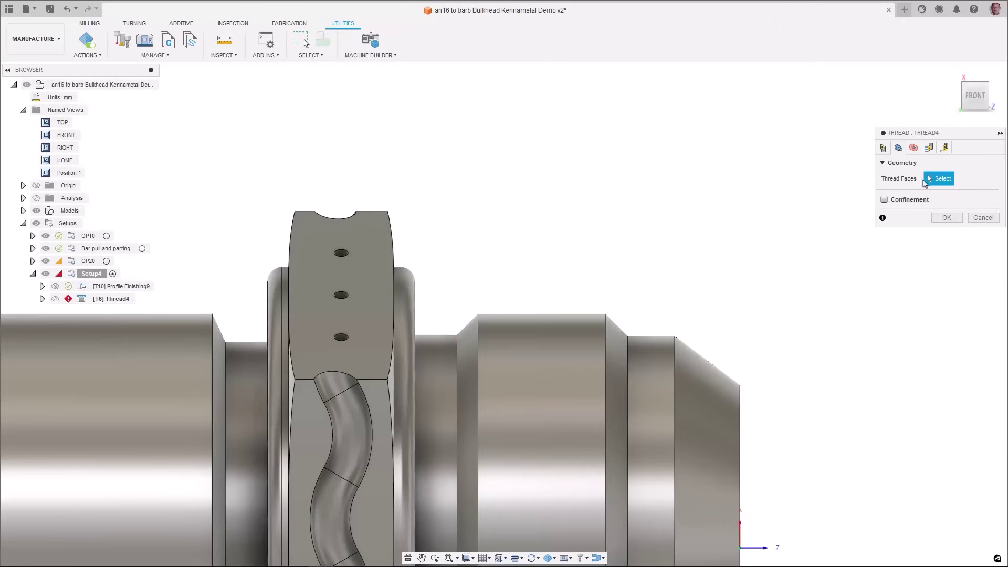
click(570, 346)
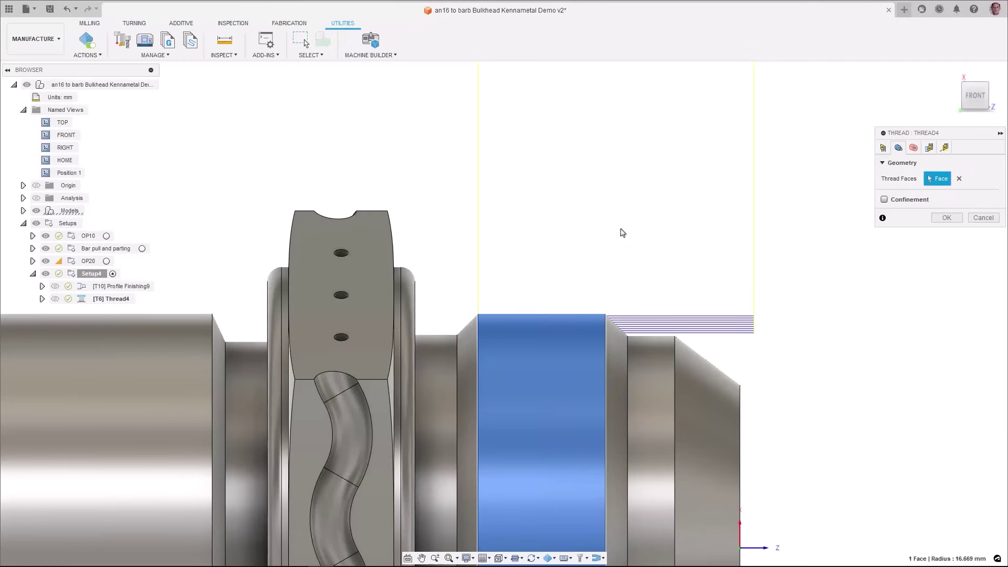
Enable confinement for the thread and set both the front and back modes to Thread faces selection.
click(885, 200)
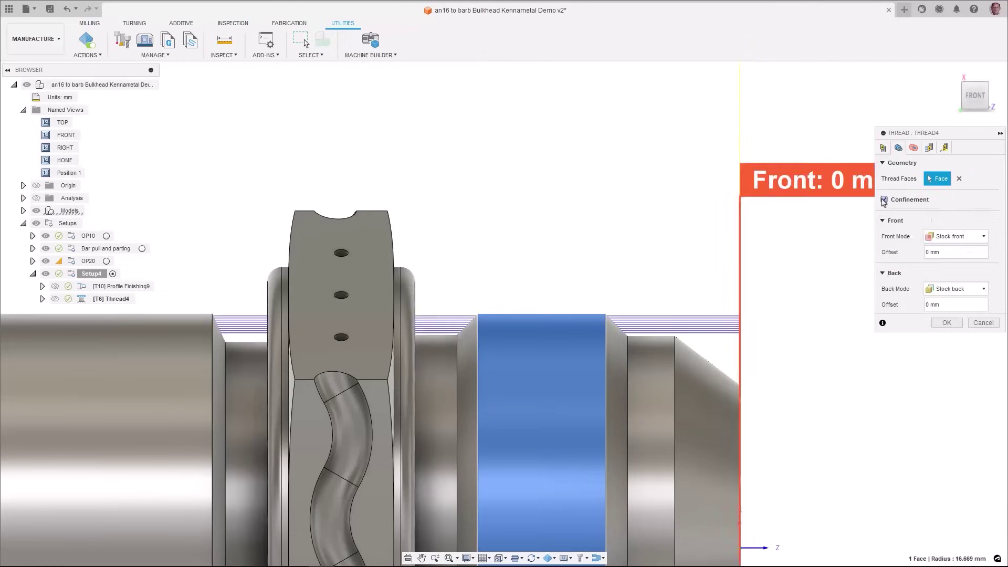
click(938, 237)
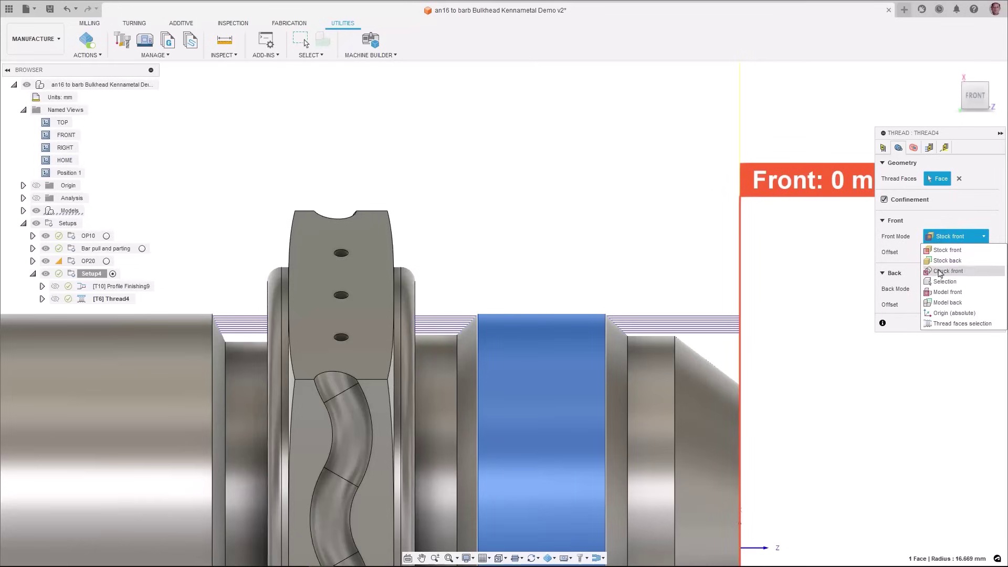
click(943, 323)
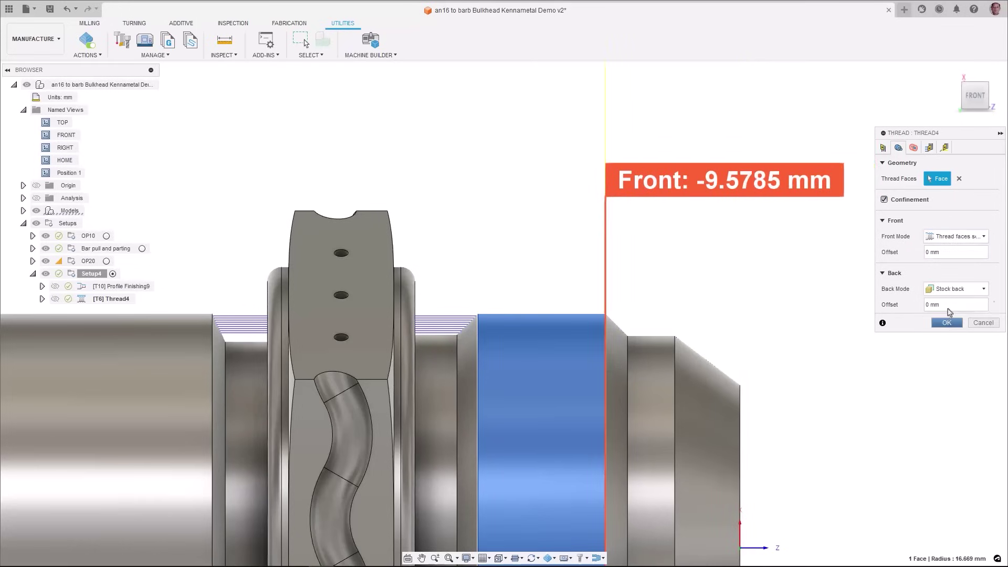
click(954, 290)
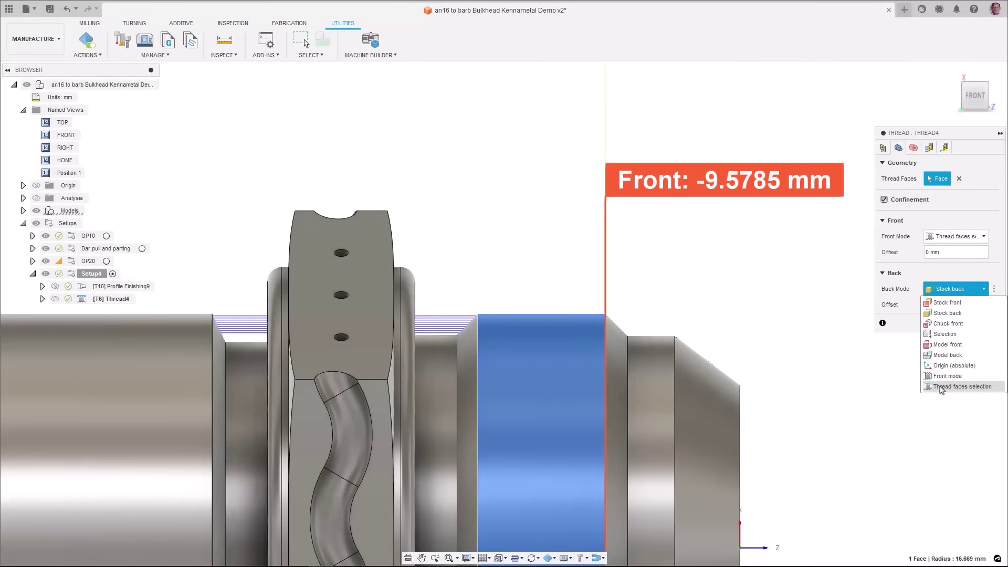
click(942, 387)
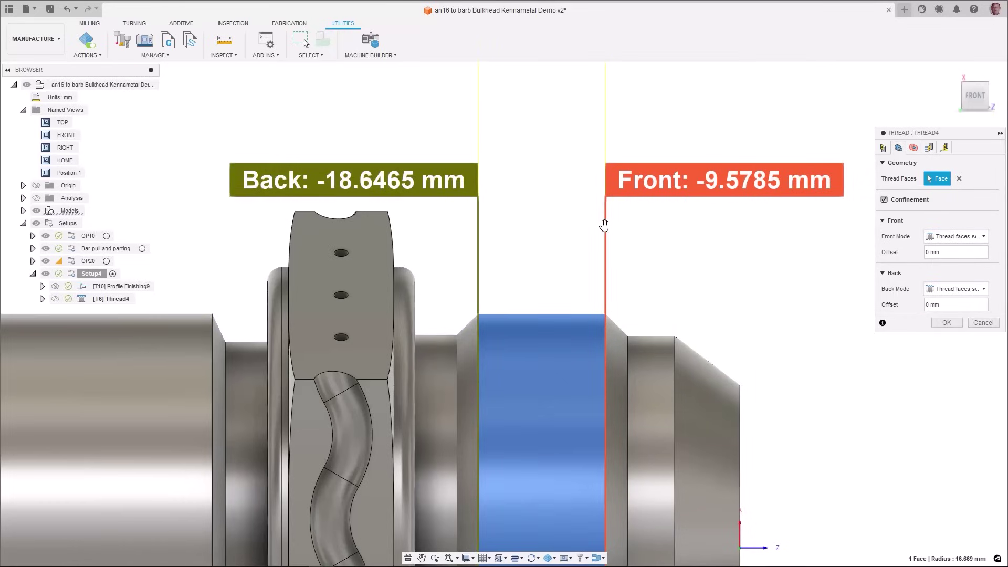
Offset the thread's front confinement by 4 mm and the back by -2 mm, and accept the operation.
drag(609, 227, 658, 233)
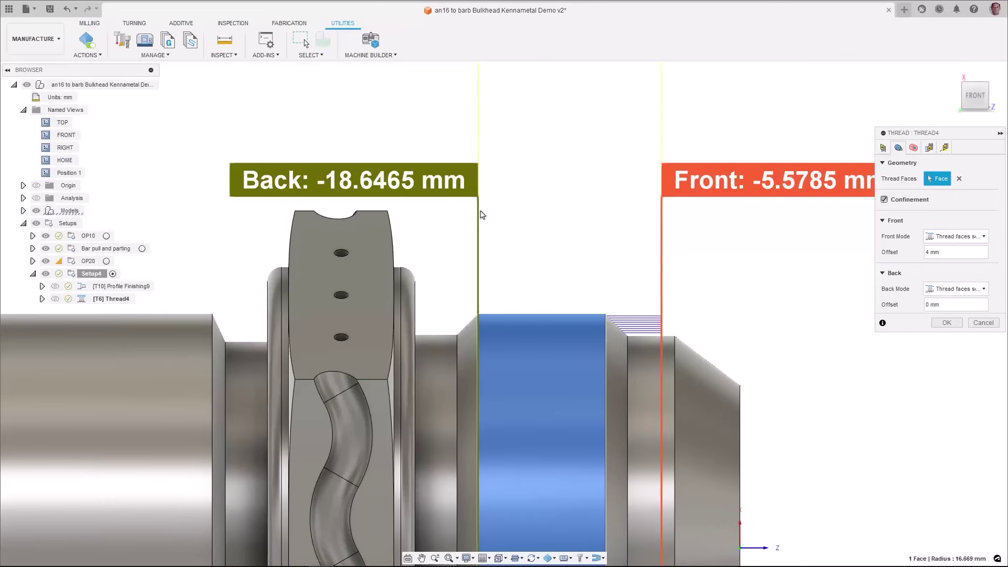
drag(478, 209, 445, 220)
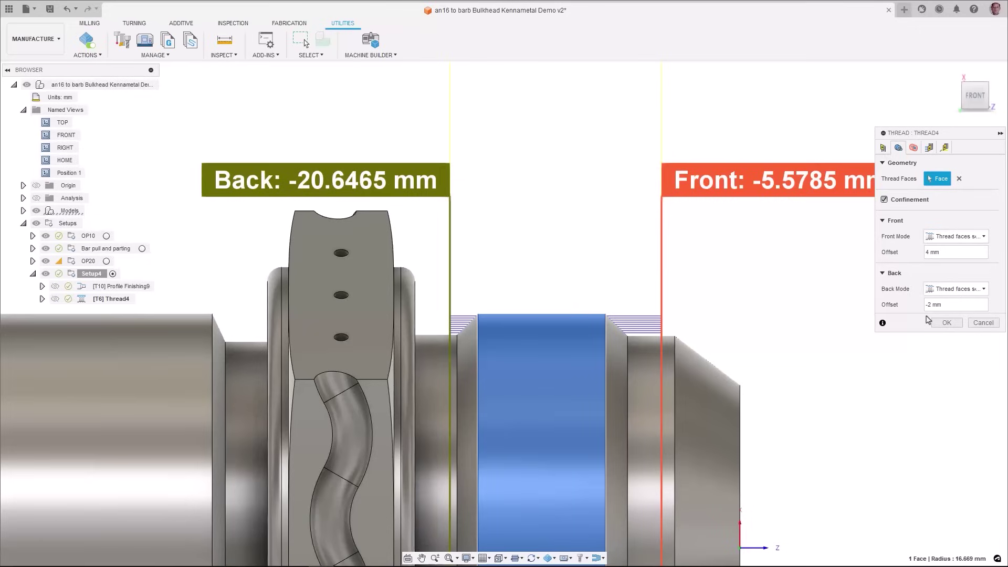
click(946, 323)
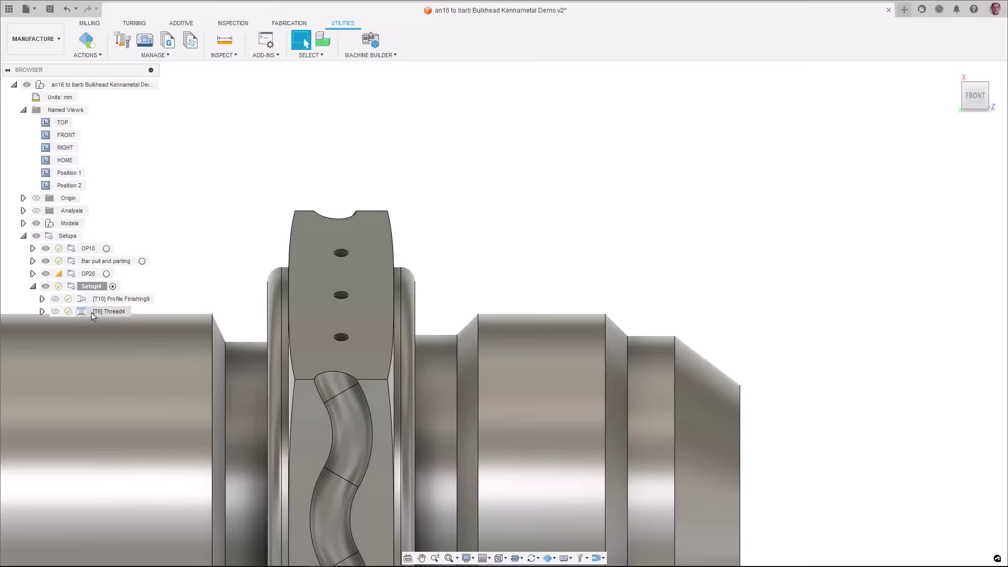
Set the Thread4 operation's first pass depth of cut to 0.05 mm and apply the change.
click(80, 312)
double_click(81, 312)
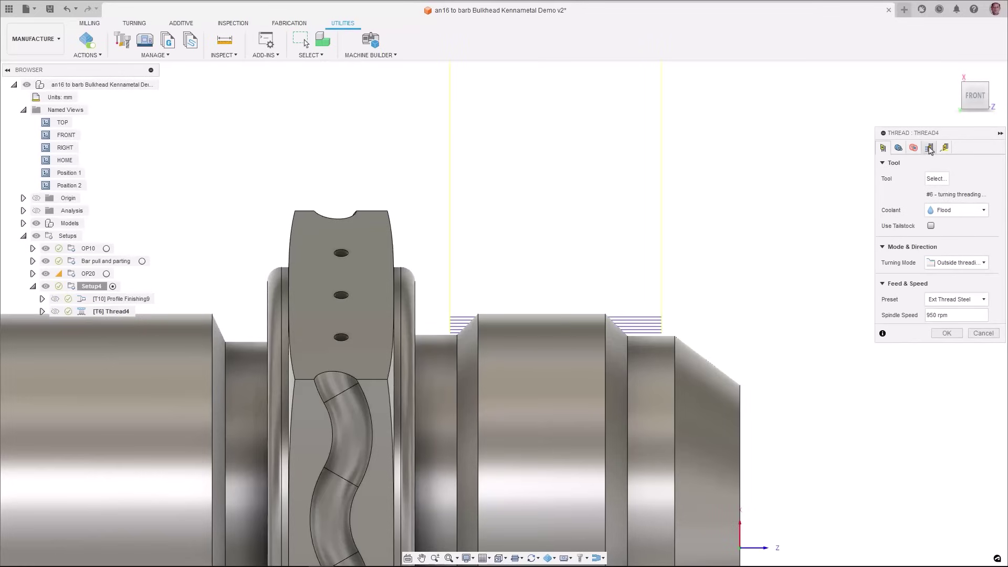
click(930, 149)
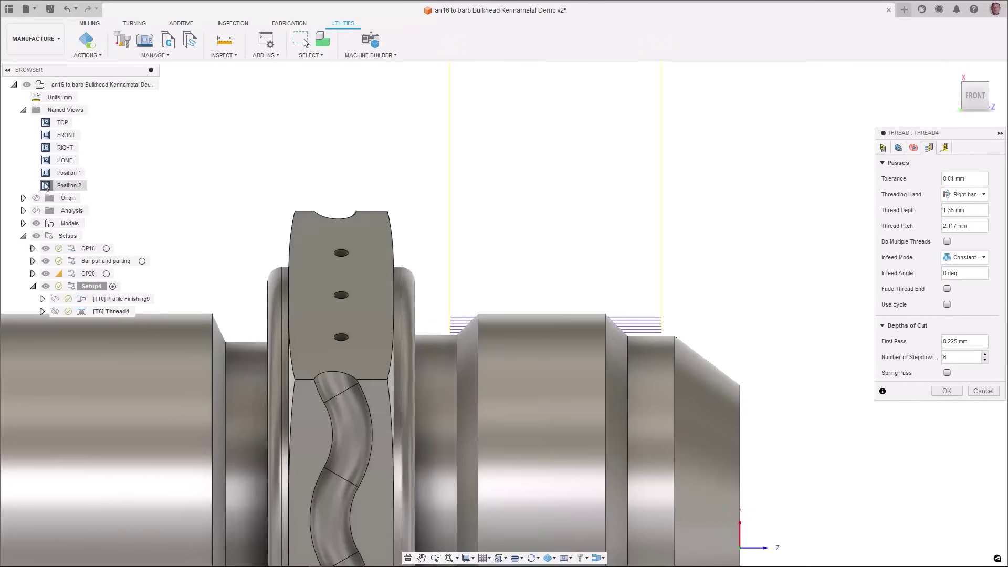
double_click(45, 186)
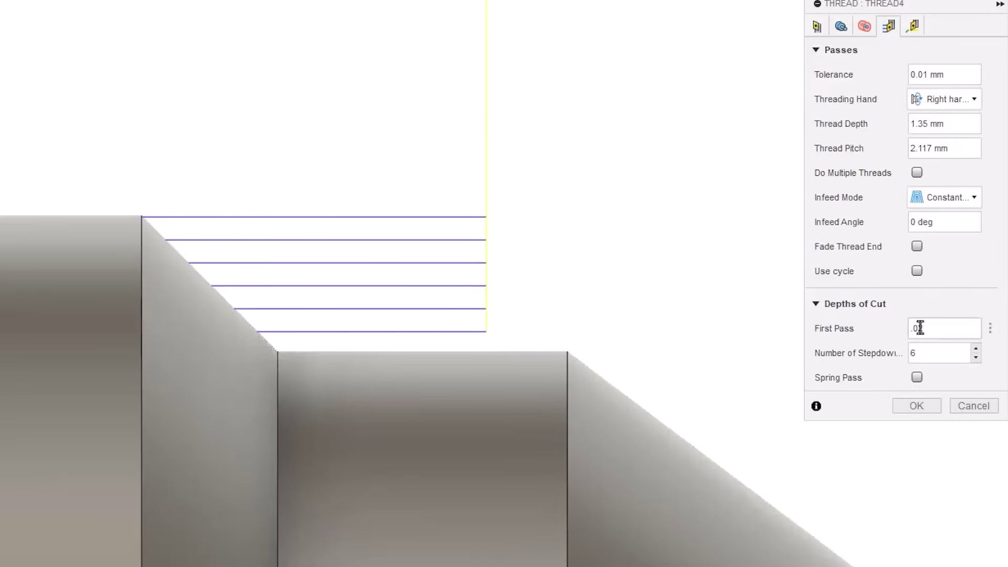
drag(922, 328, 889, 334)
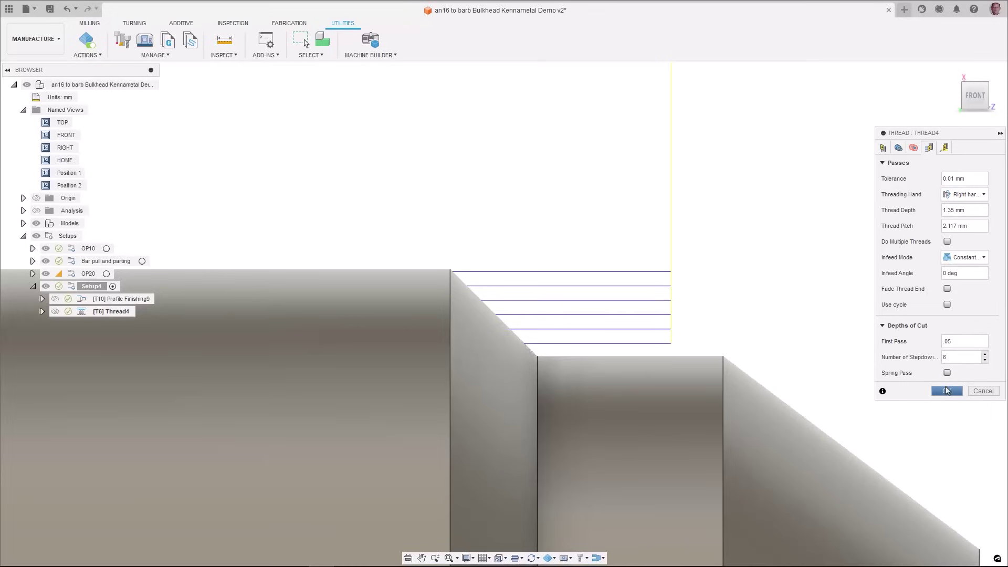
click(947, 391)
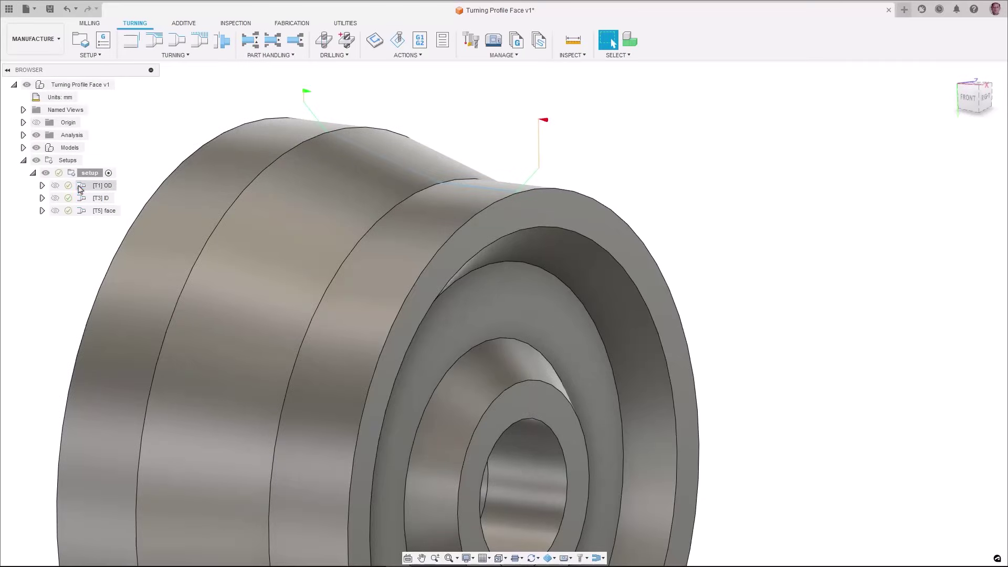
Preview the OD, ID and face toolpaths of the Turning Profile Face part one after another.
click(79, 189)
click(82, 199)
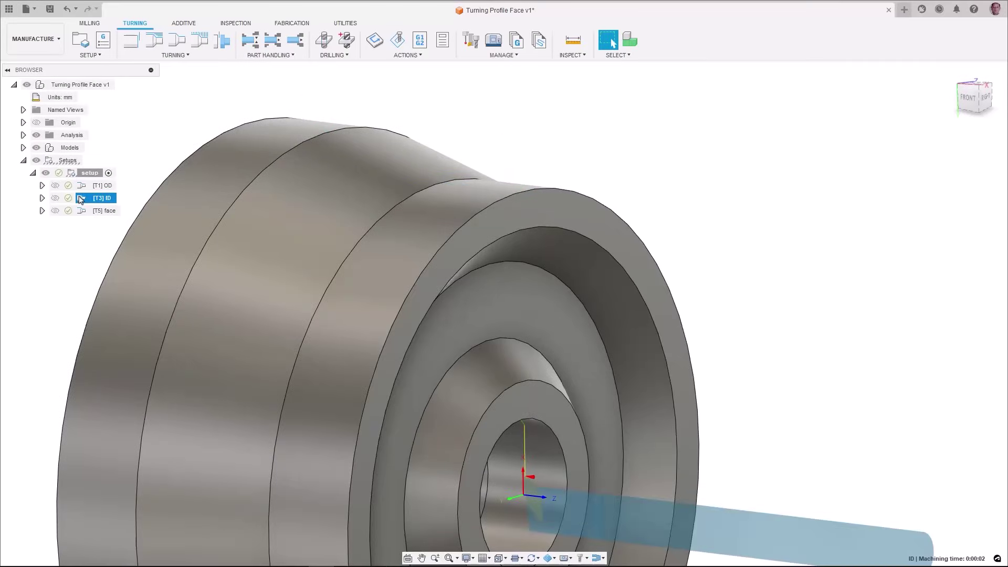
click(80, 211)
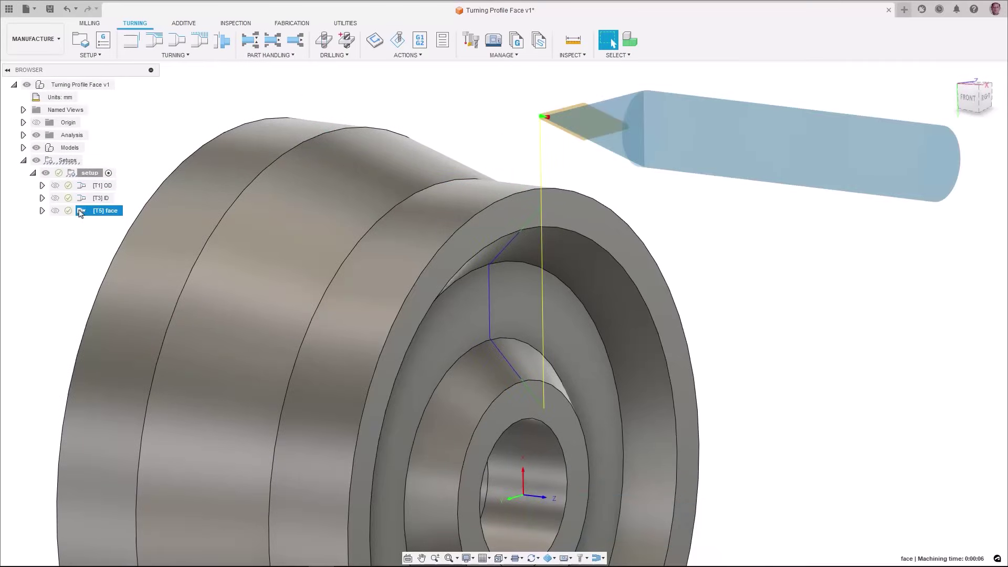
Set the turning mode of the face profile finishing operation to Face profiling and accept it.
double_click(80, 211)
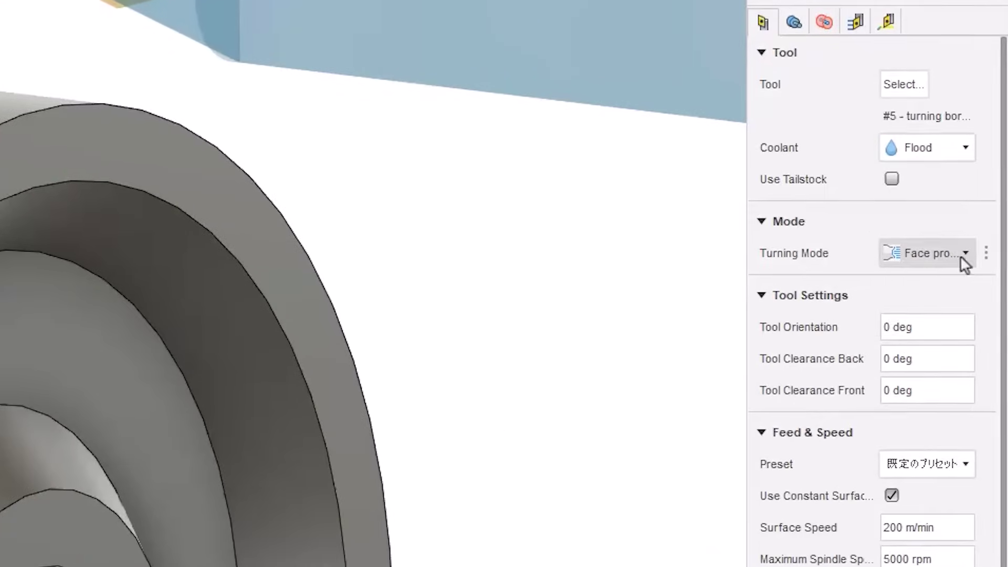
click(962, 255)
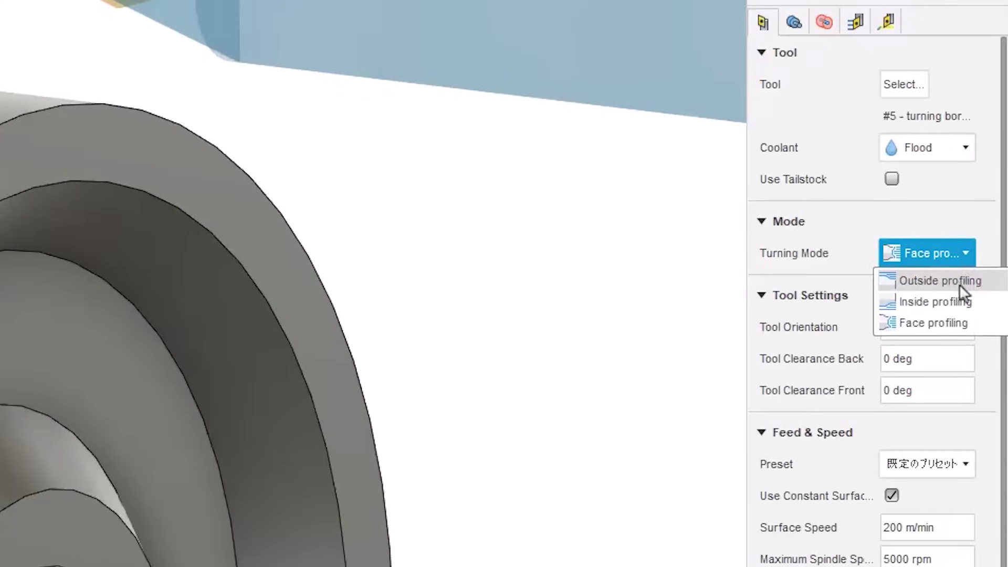
click(953, 324)
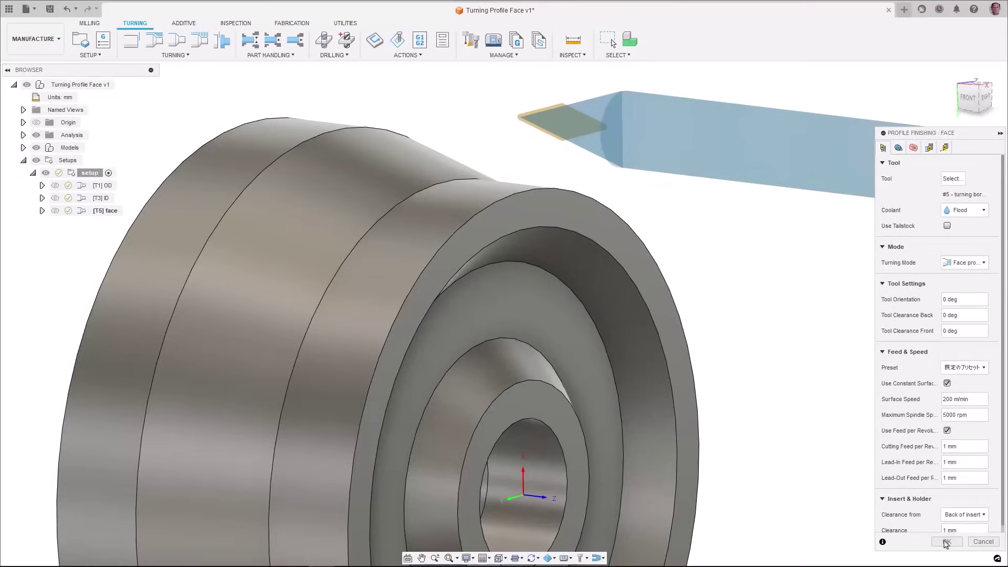
click(944, 556)
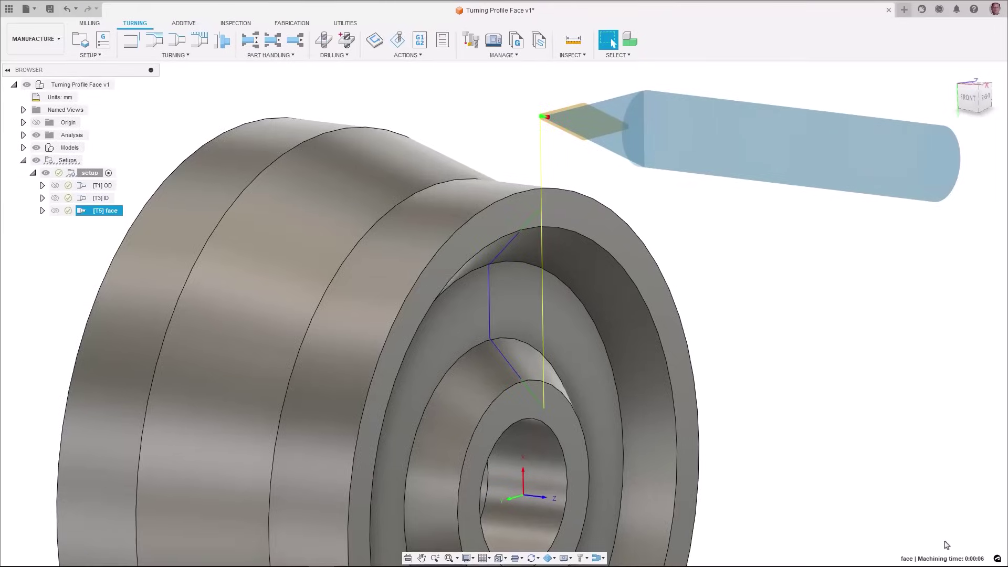
key(alt+s)
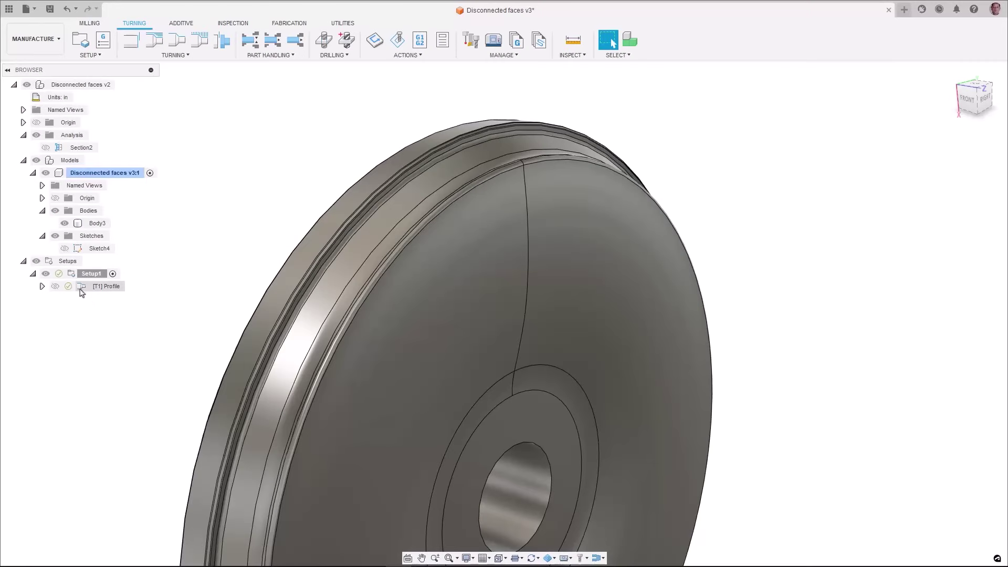
Examine the Profile operation's model contour chain against the Section2 cross-section, restore the full part view and simulate the toolpath.
double_click(81, 292)
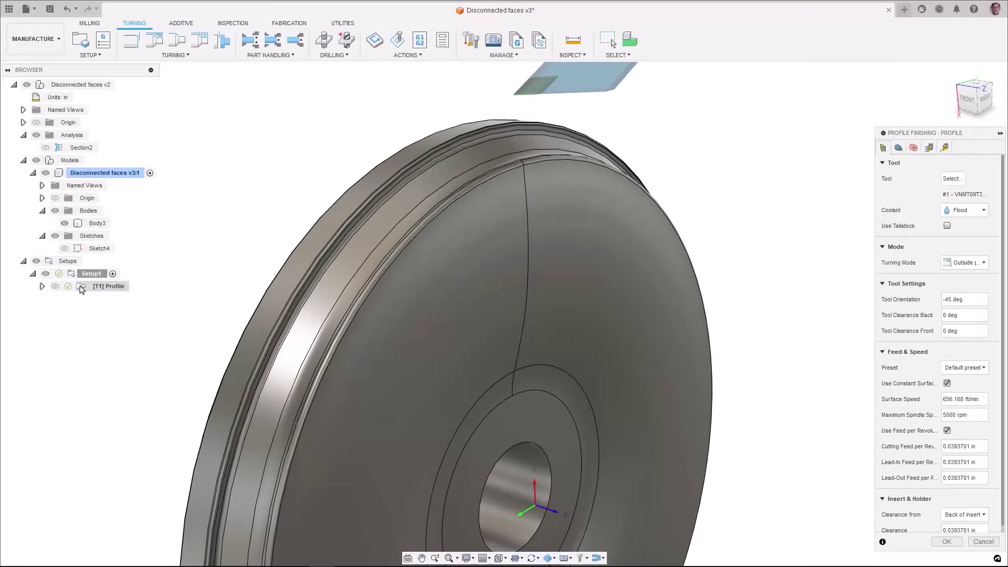
click(899, 148)
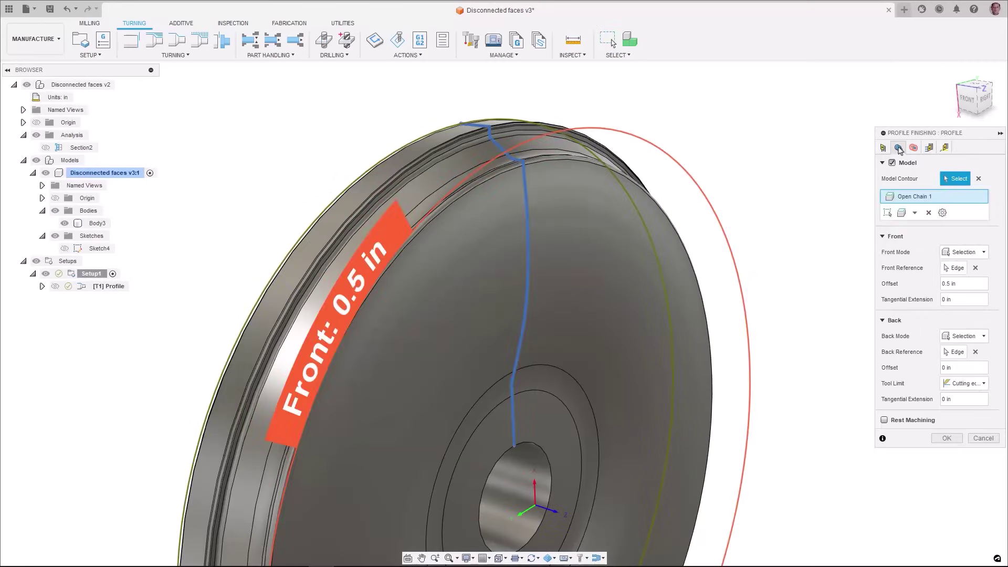
click(46, 147)
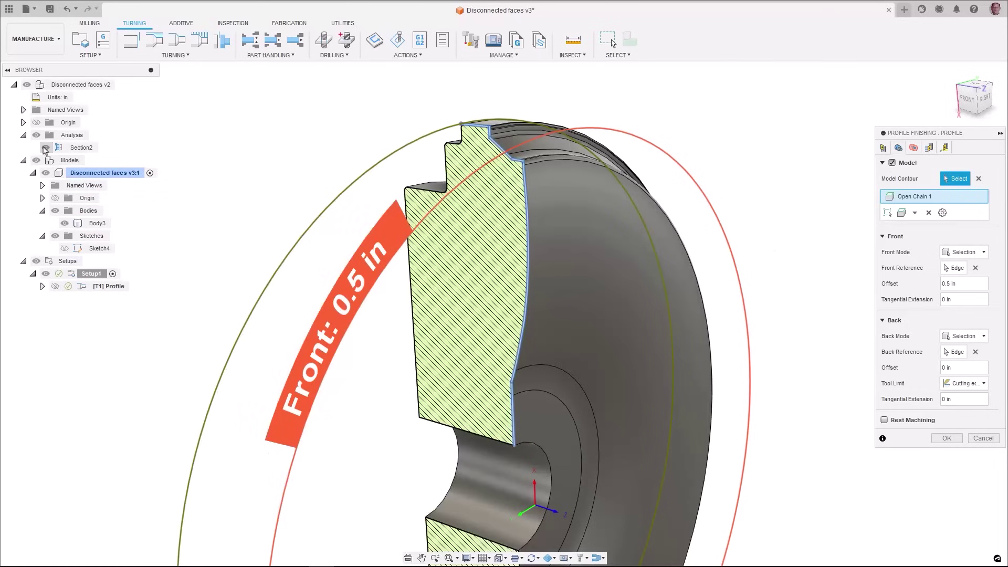
click(894, 197)
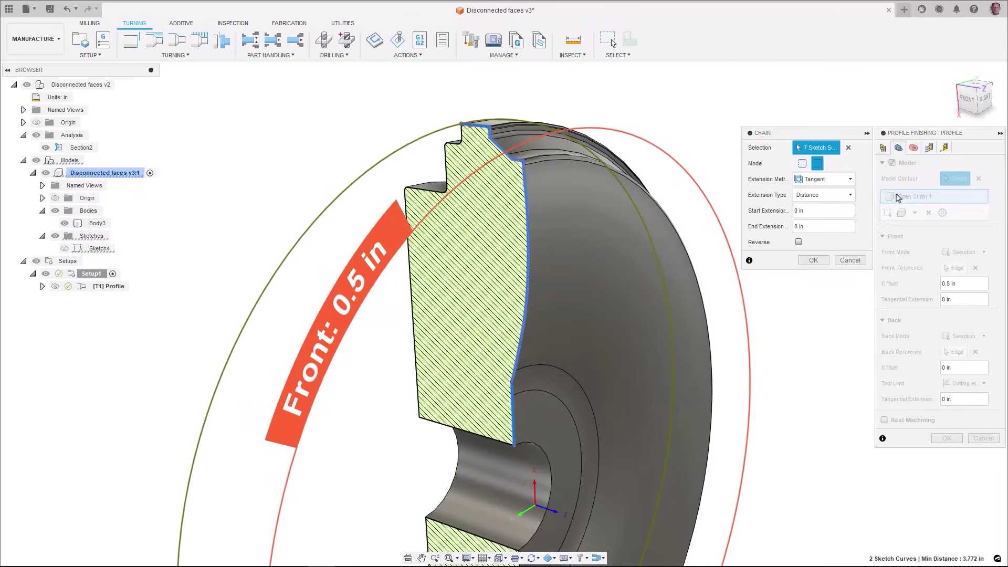
click(850, 261)
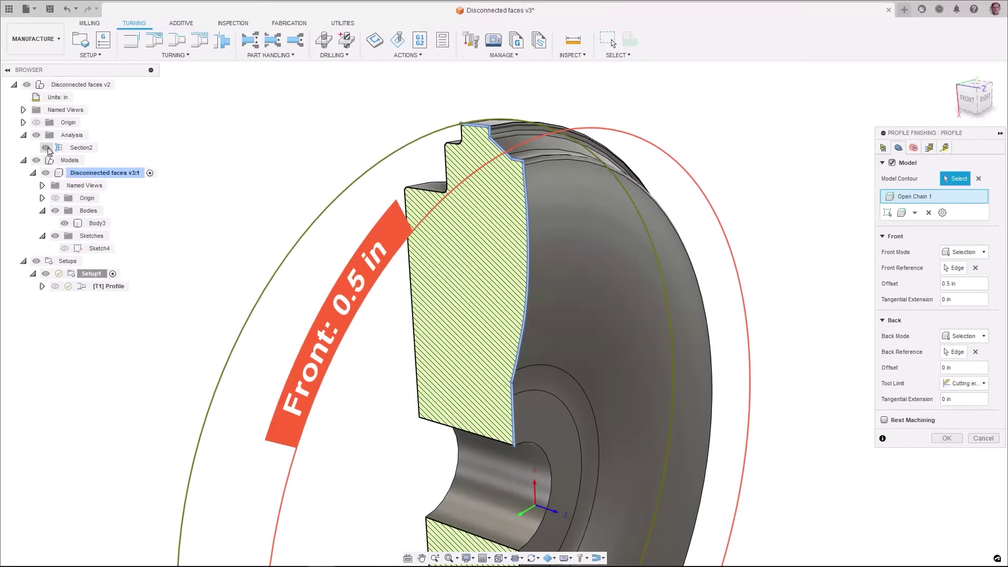
click(46, 148)
click(946, 438)
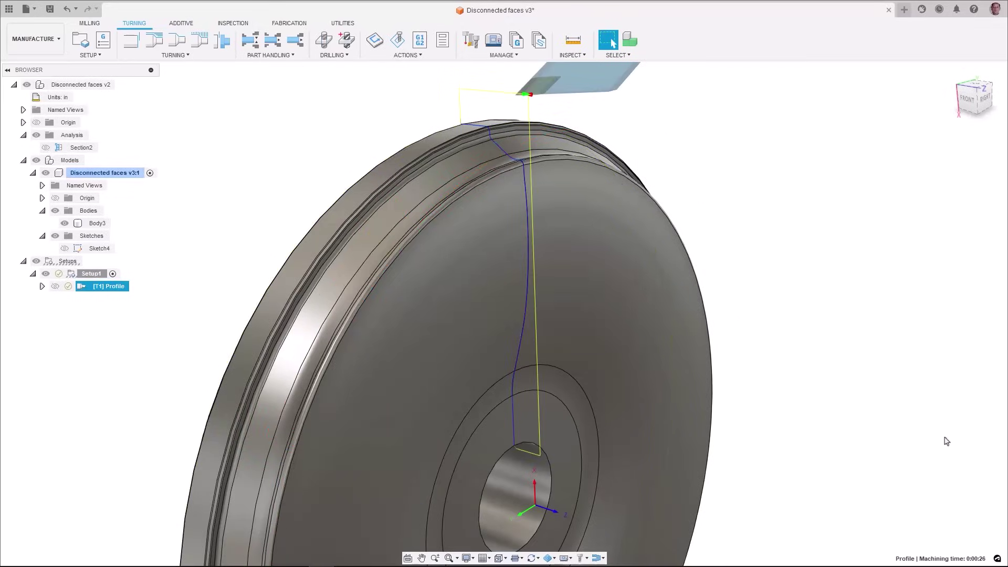
click(375, 40)
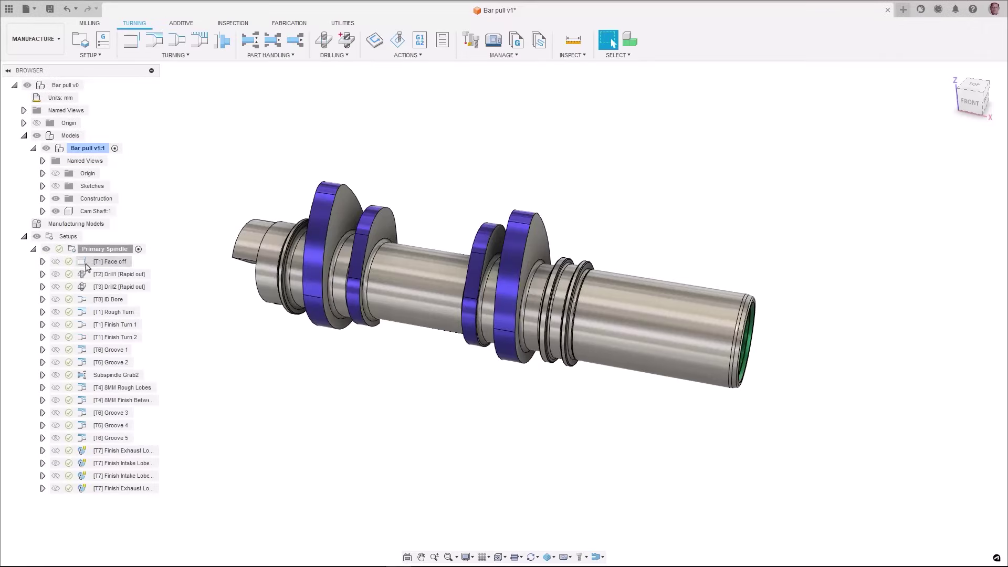
Preview the drilling, ID bore, rough and finish turning, and Groove 1 and 2 toolpaths of the Primary Spindle setup one after another.
click(84, 274)
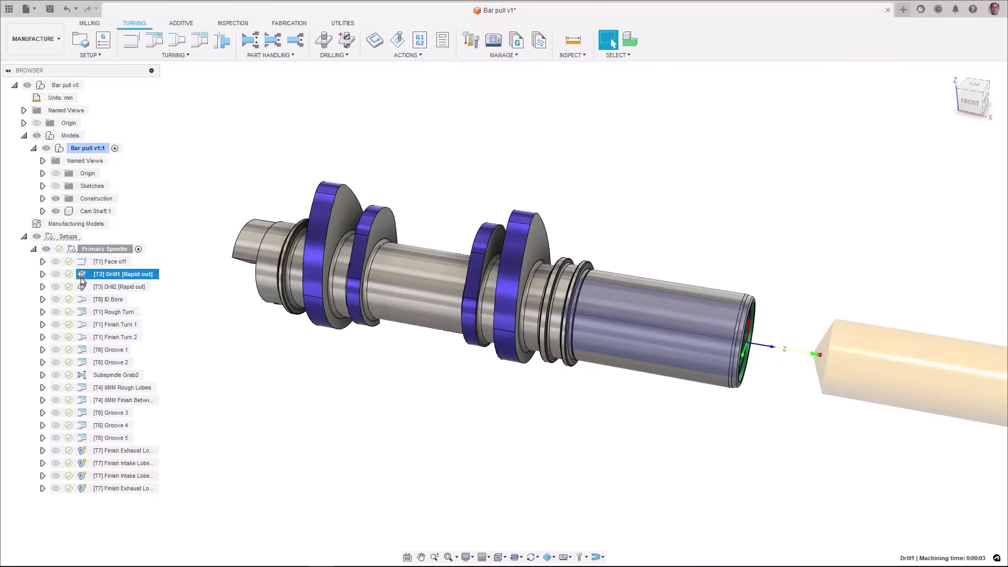
click(83, 287)
click(83, 299)
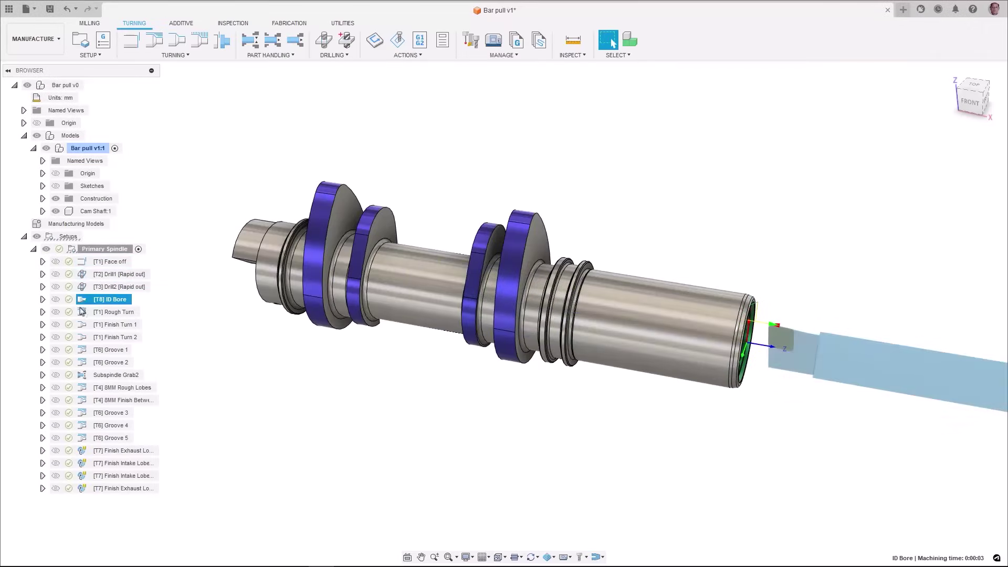
click(83, 312)
click(82, 325)
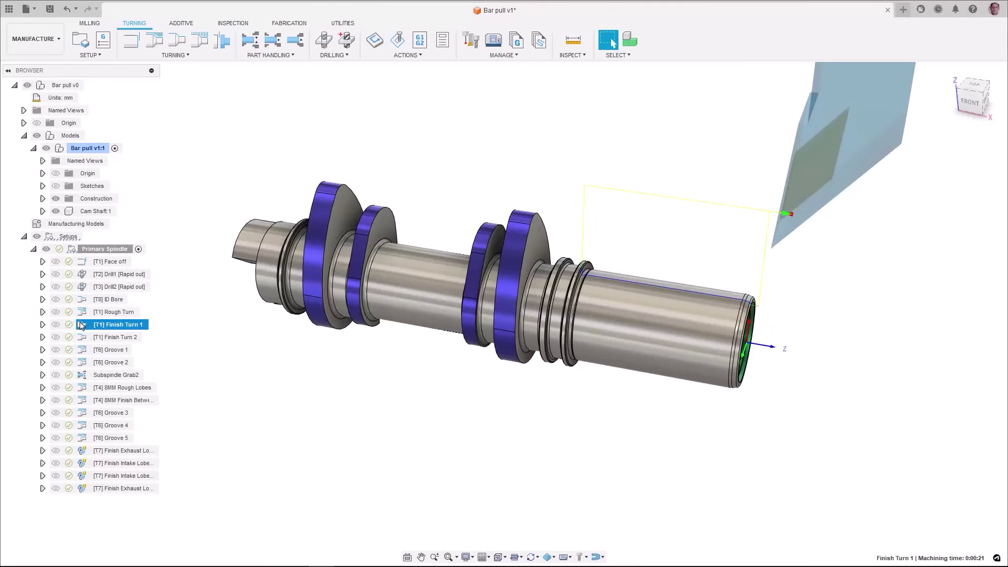
click(83, 338)
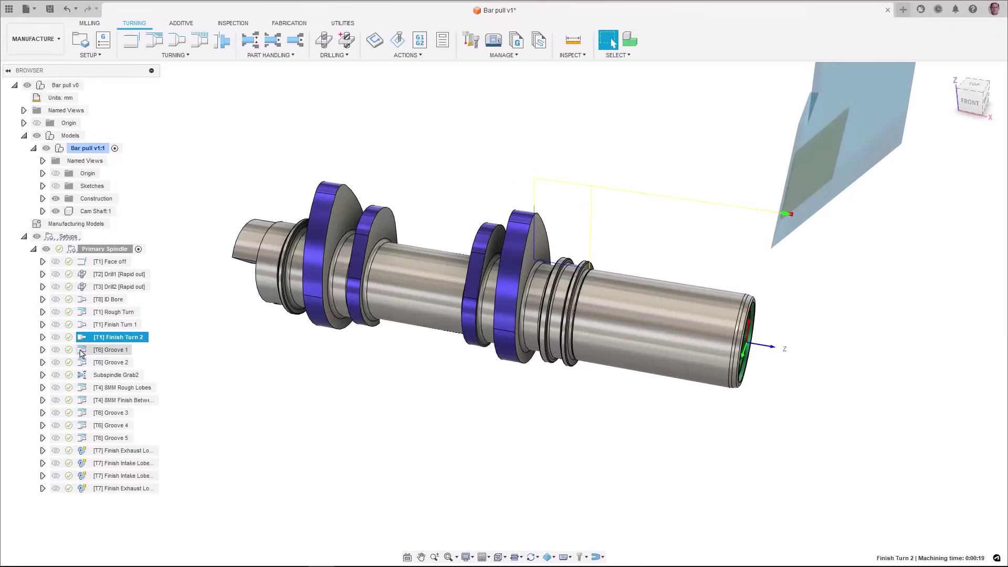
click(83, 351)
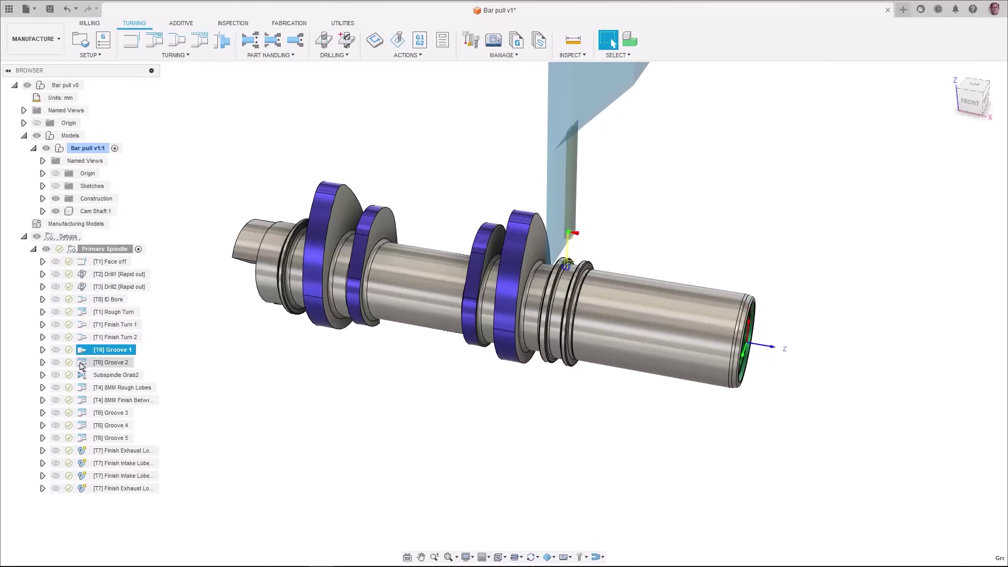
click(81, 364)
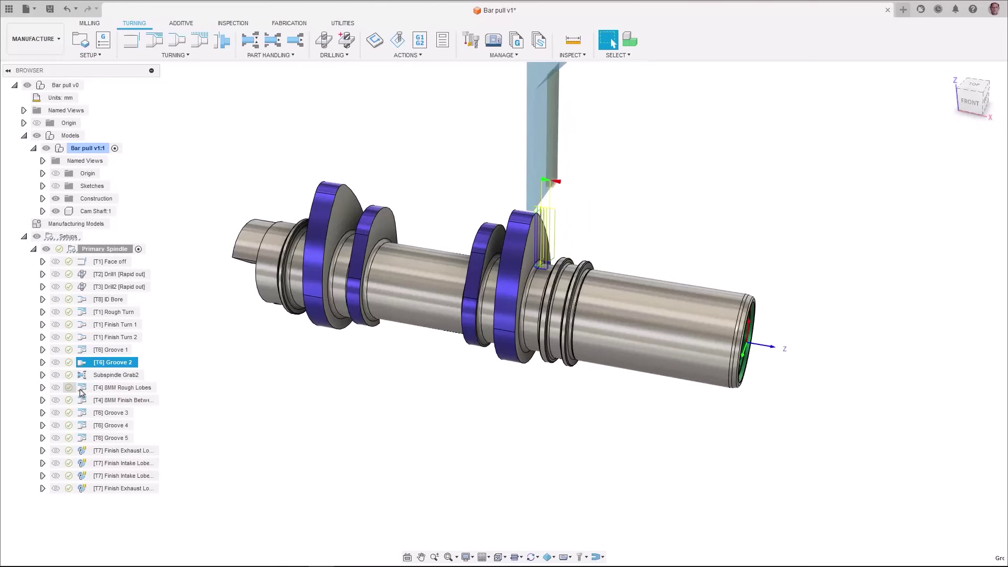
Preview the 8MM lobe roughing and finishing, Groove 3 to 5 and intake and exhaust lobe finishing toolpaths, and clear the selection.
click(82, 388)
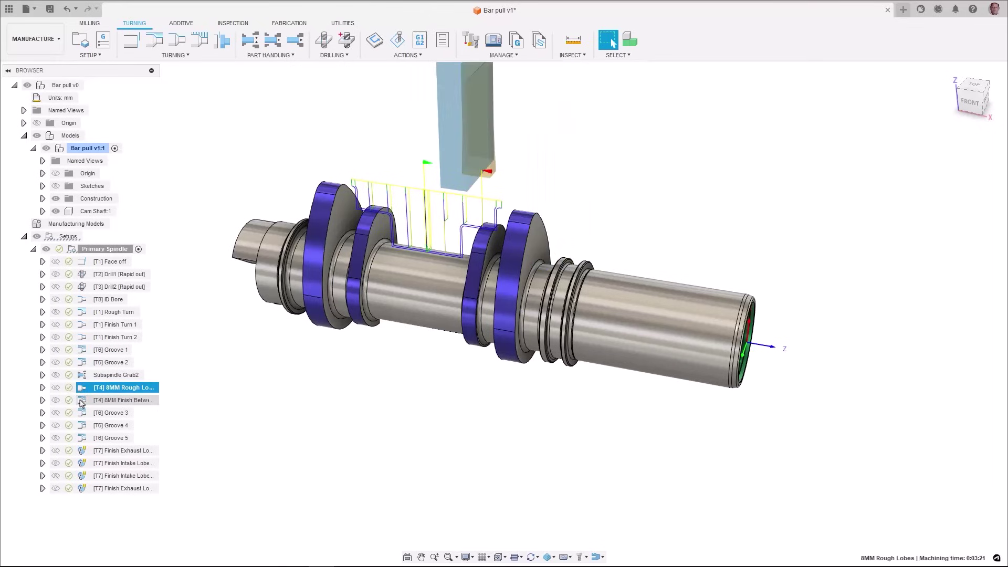
click(81, 402)
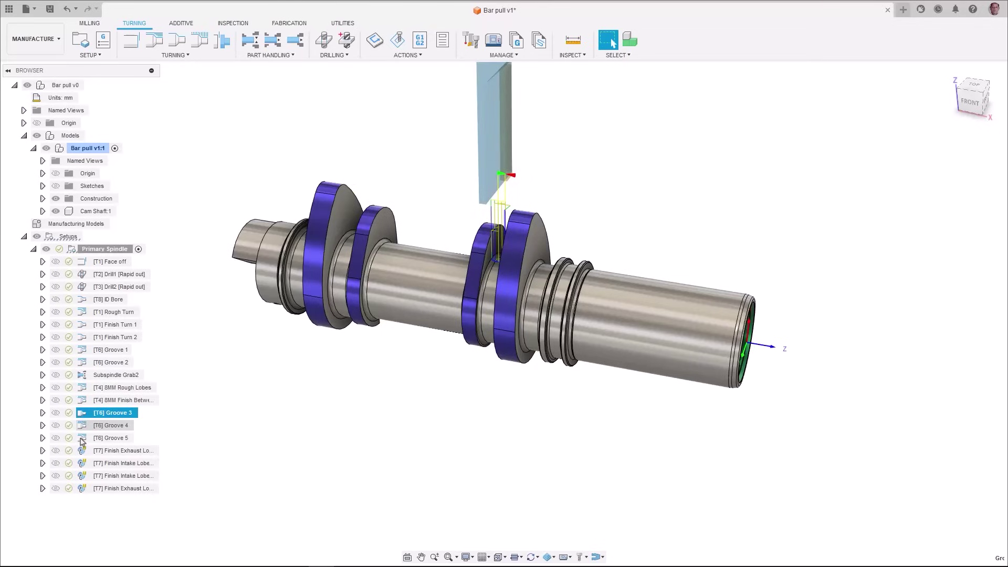
key(Down)
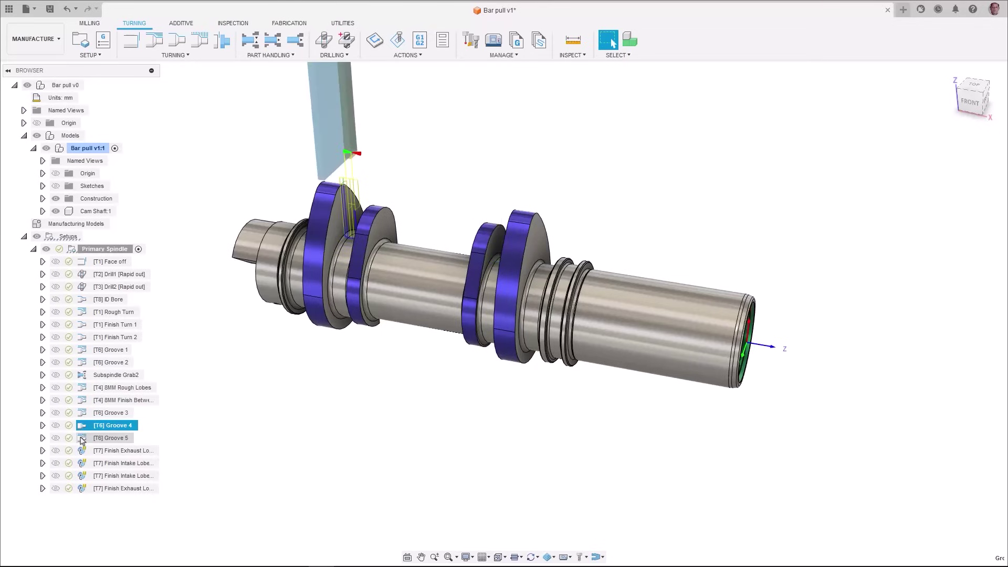
key(Down)
key(Down)
key(Down)
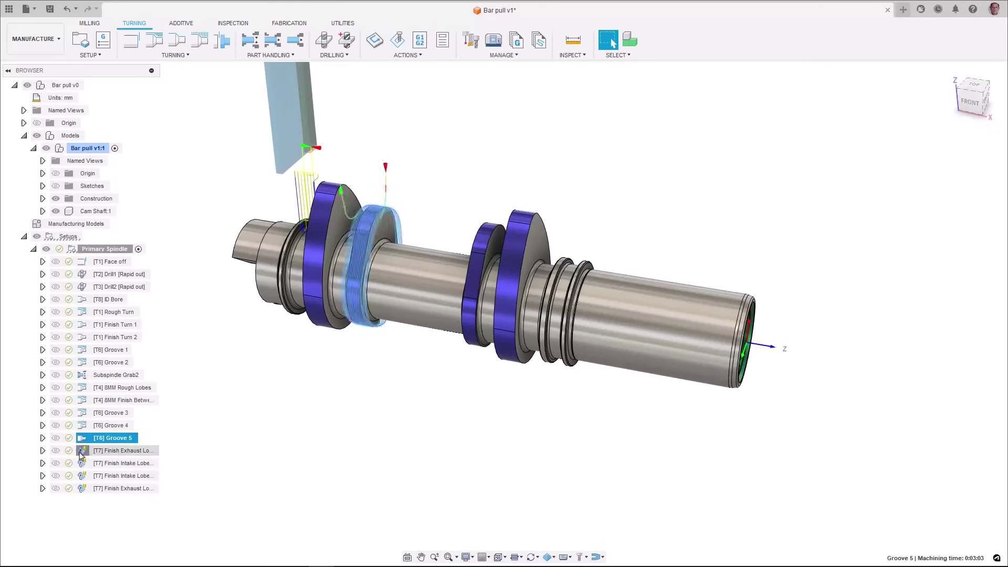
key(Down)
key(Down)
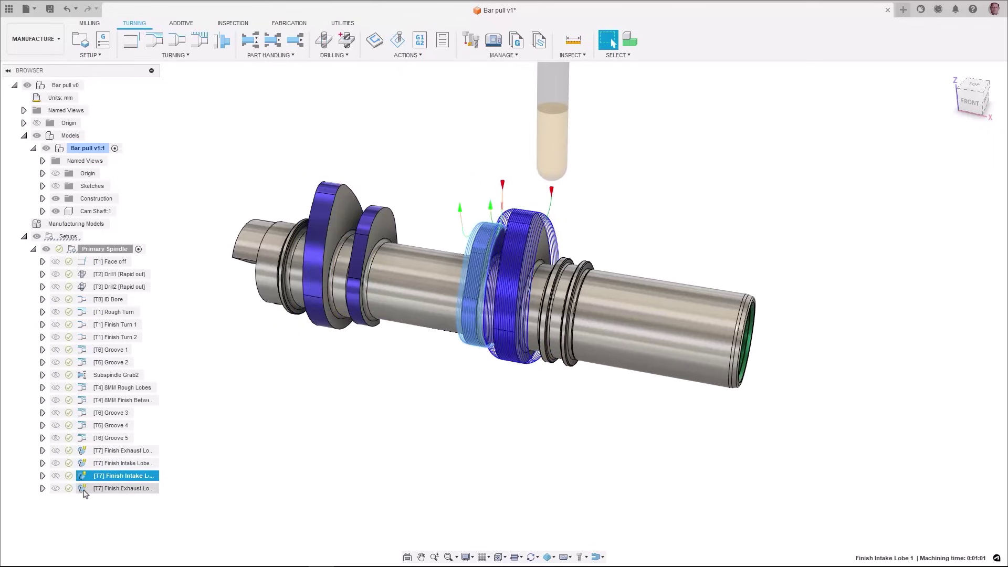
click(329, 407)
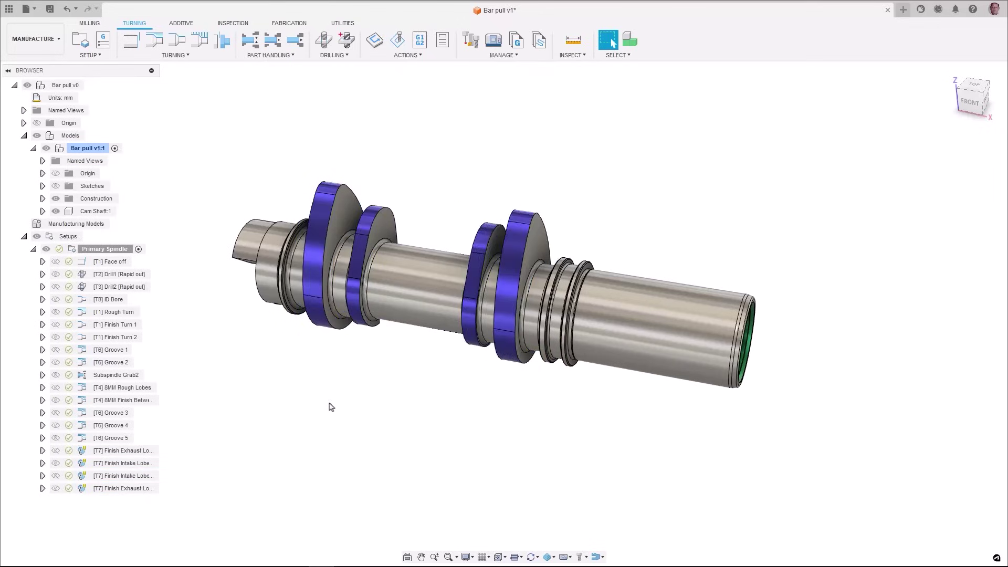
Create a Bar Pull operation with the pull mode Compensate toolpaths and a pull distance of 100 mm.
click(271, 55)
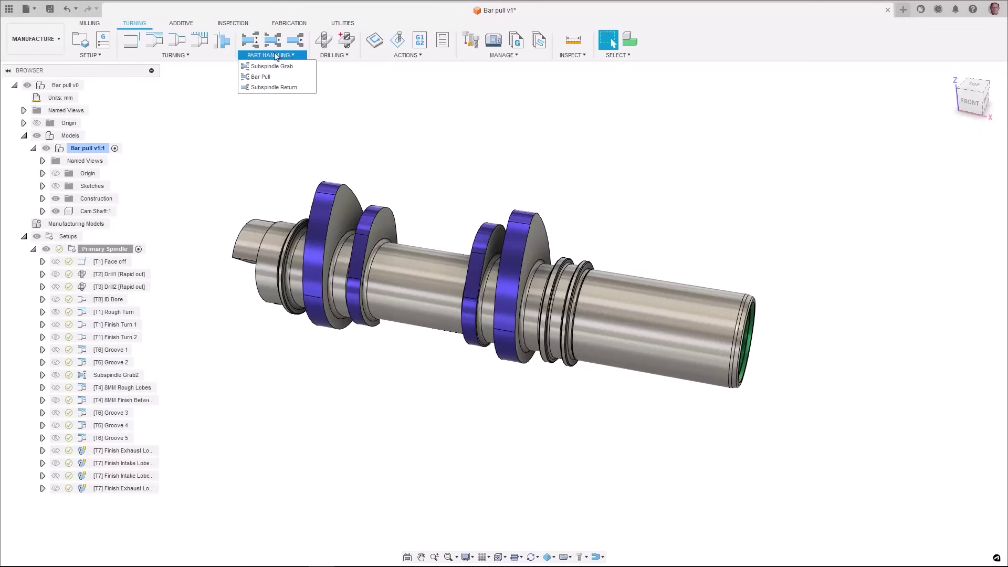
click(260, 77)
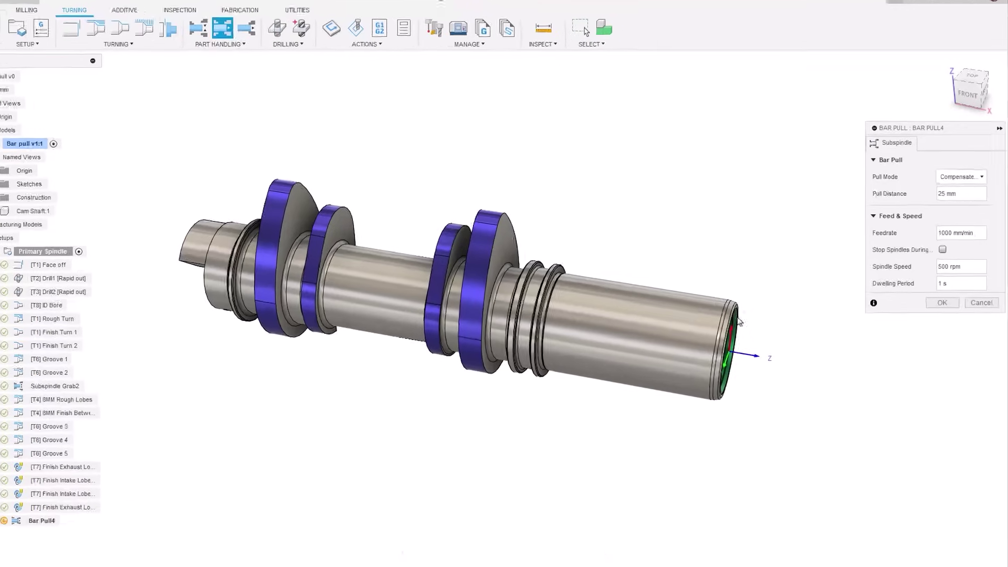
click(980, 181)
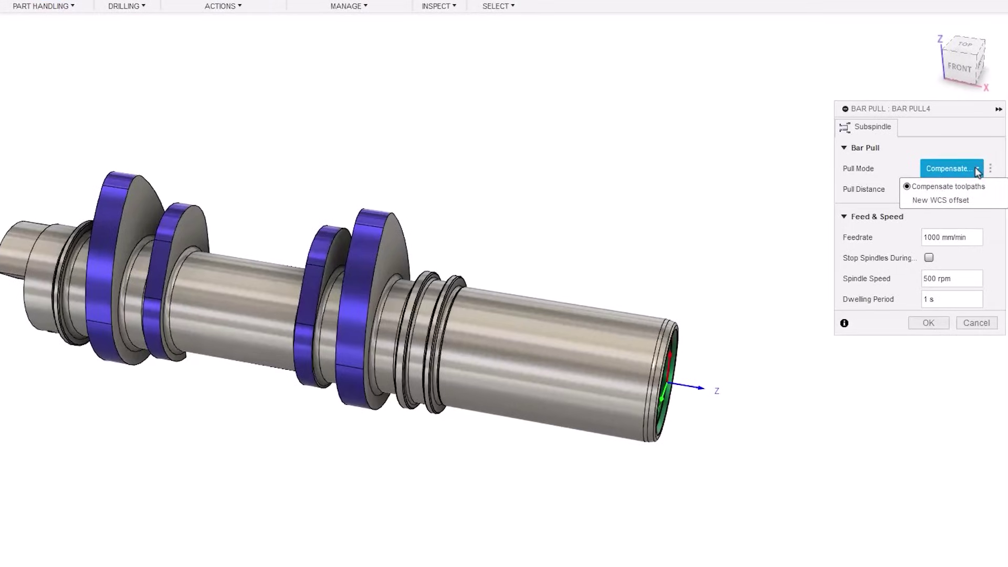
click(942, 149)
drag(954, 193, 911, 196)
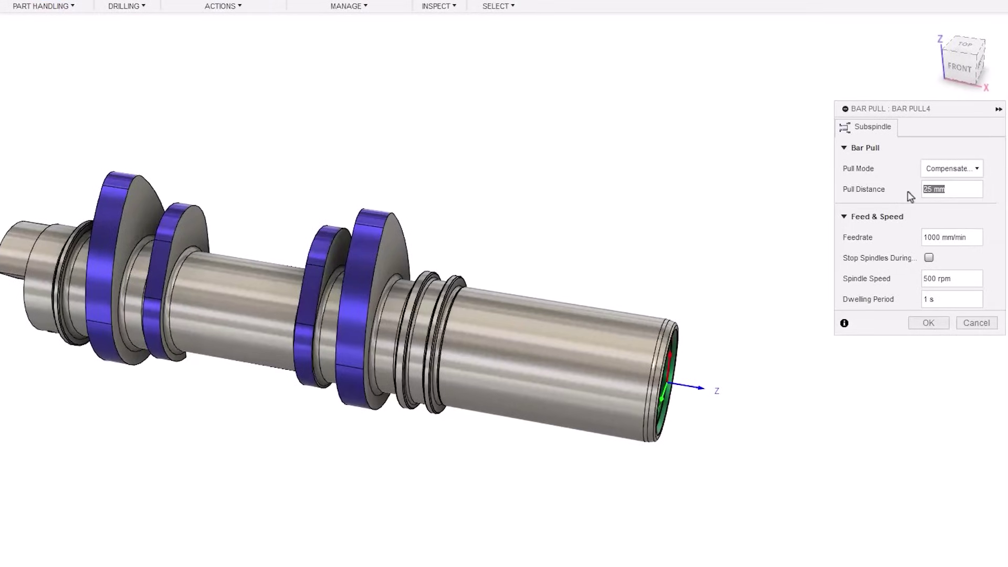
text(100)
click(929, 322)
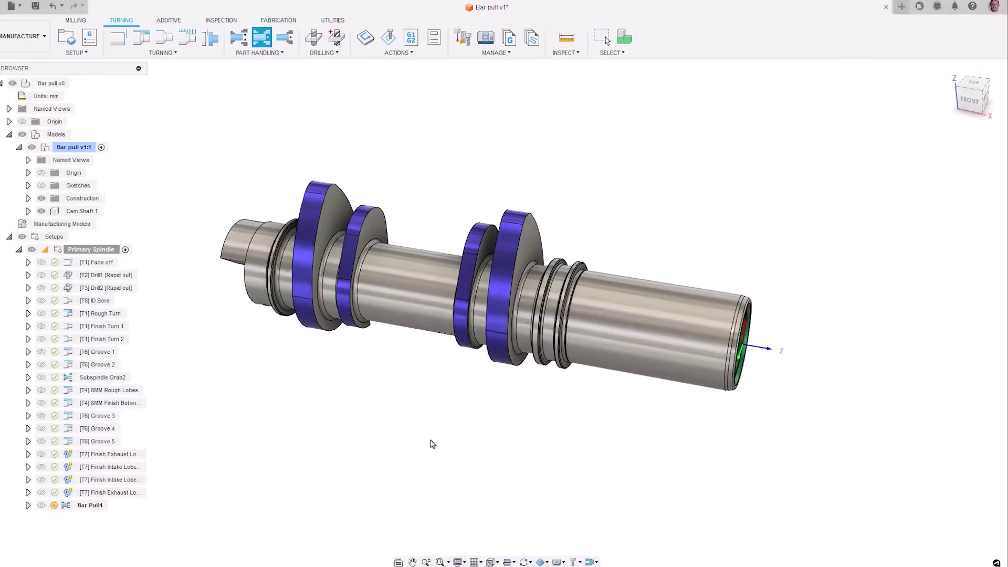
Move the new bar pull operation directly after Subspindle Grab2 in the Primary Spindle setup.
click(63, 504)
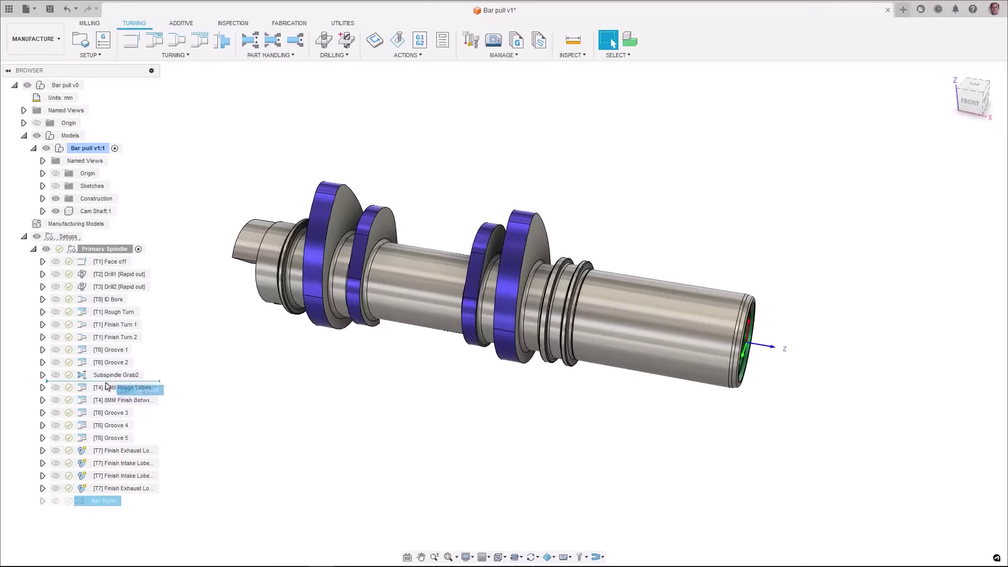
key(Escape)
drag(103, 383, 103, 383)
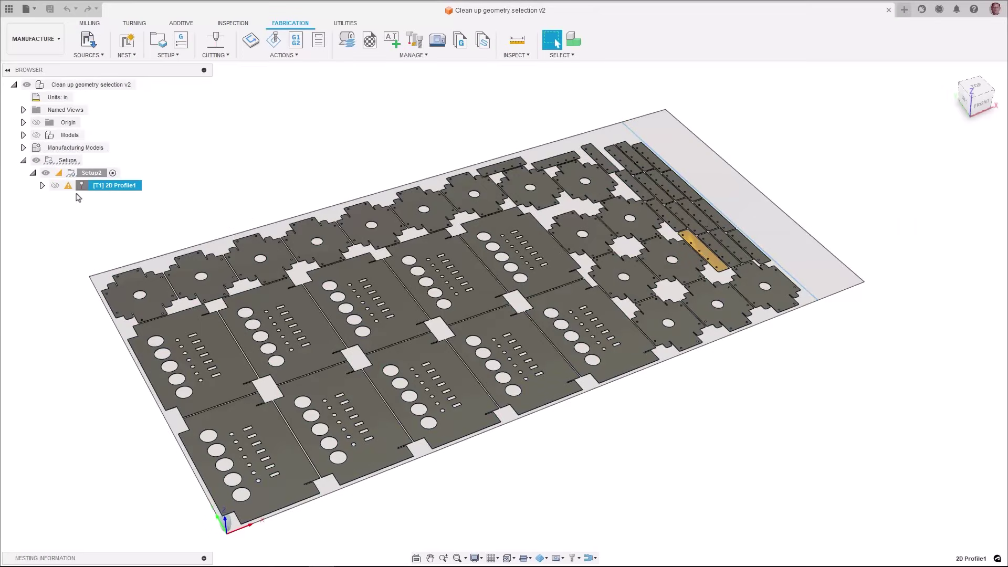
Edit the 2D Profile1 operation and delete all empty selections from its contour list.
right_click(80, 186)
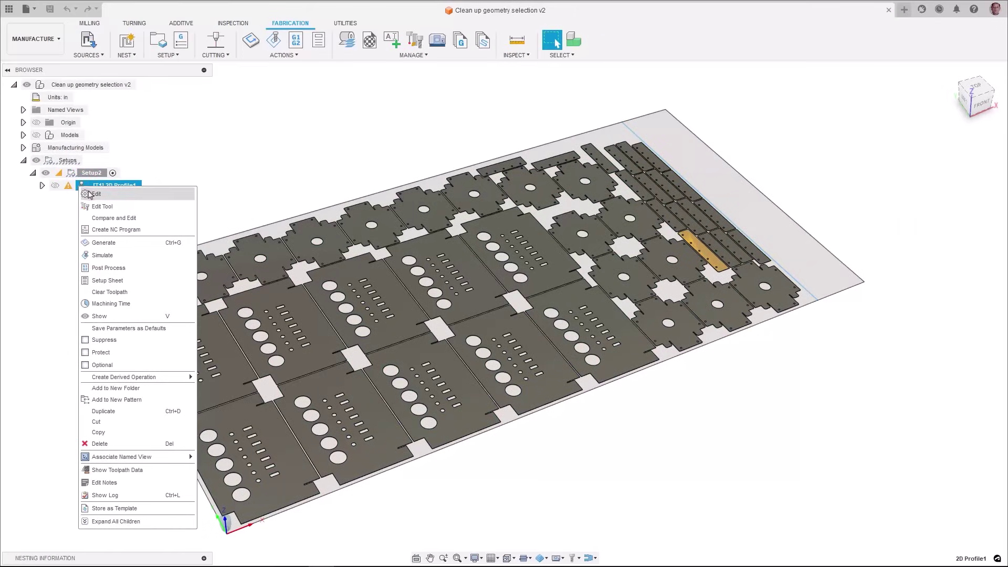
click(96, 193)
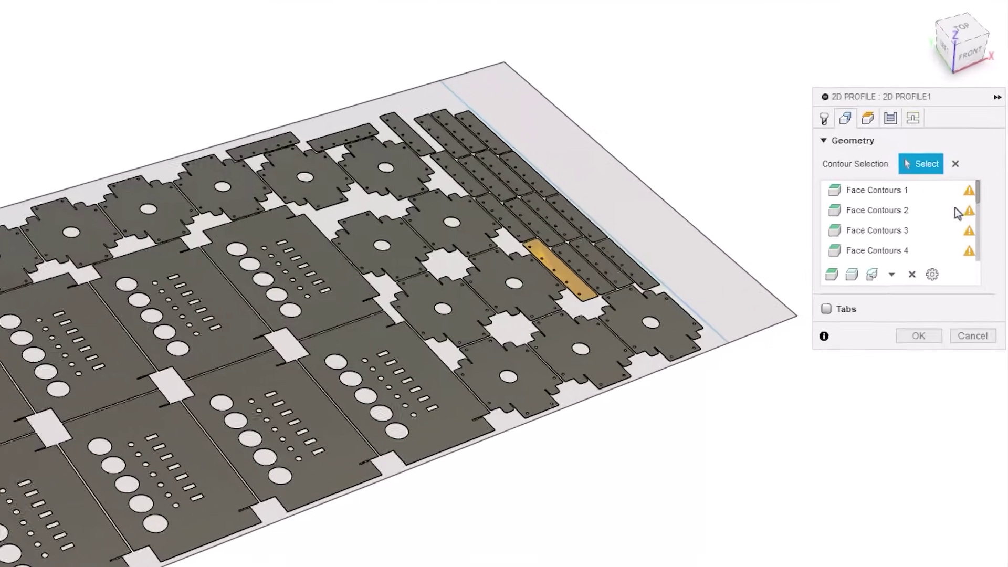
drag(982, 200, 969, 267)
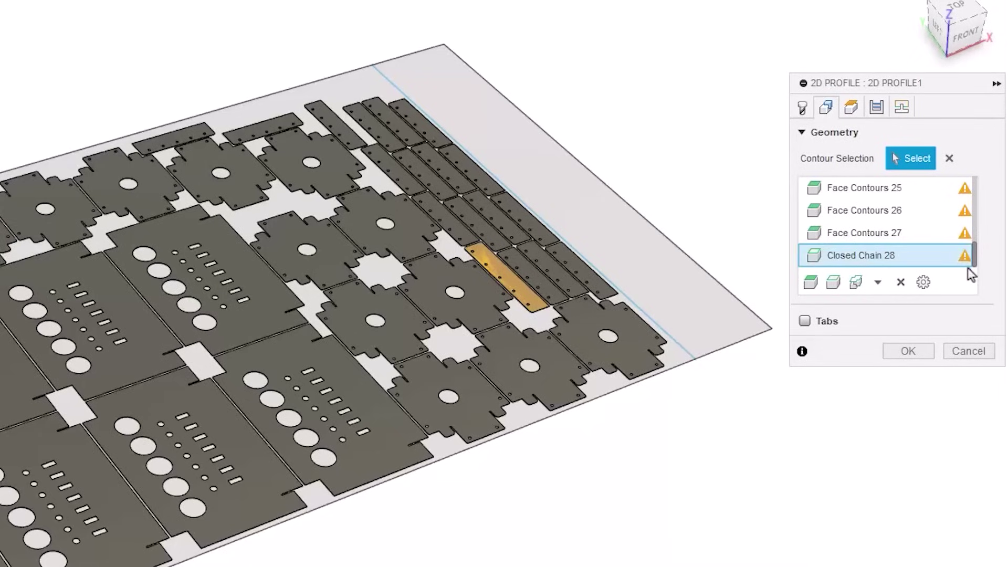
click(925, 283)
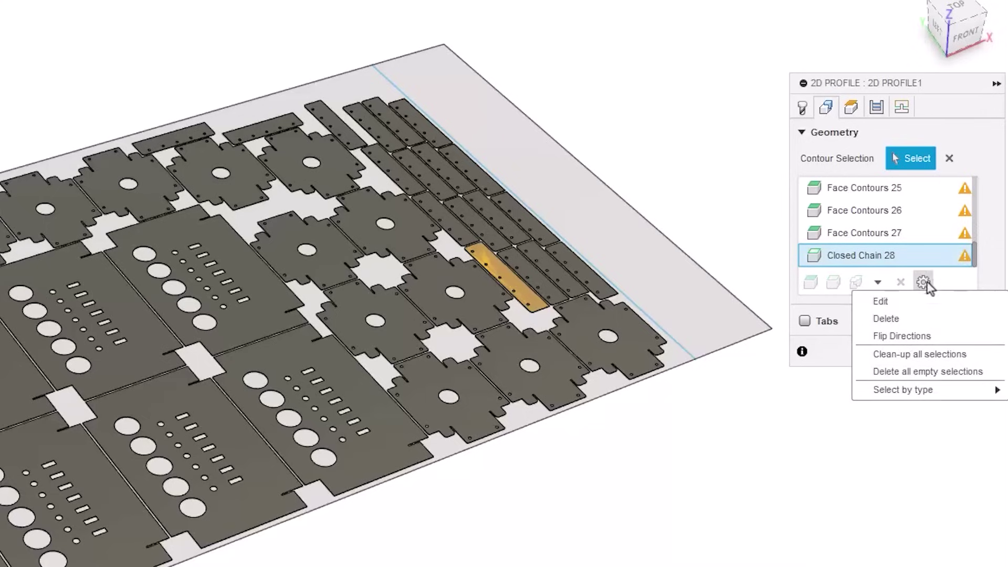
click(993, 373)
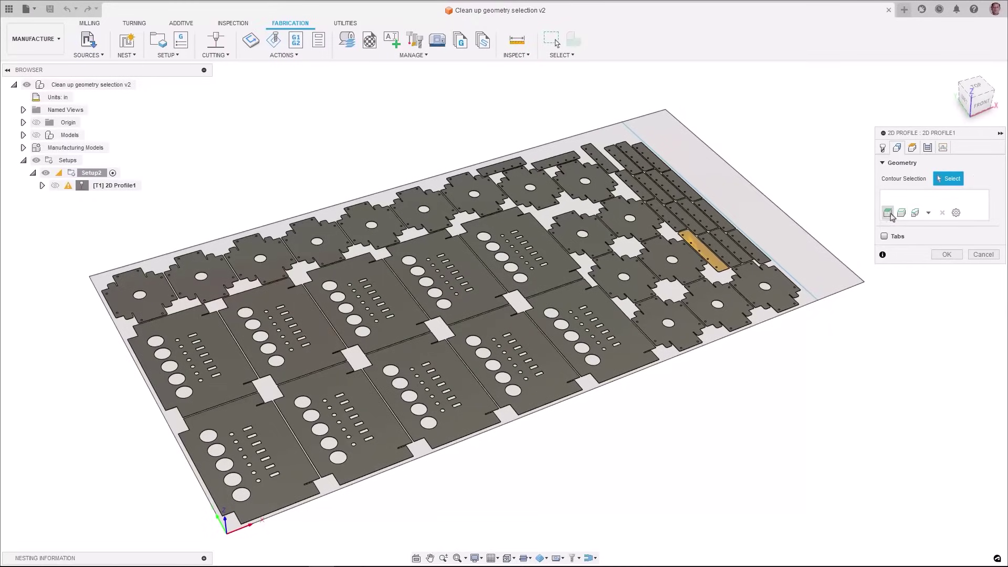
Add face contours from one plate face with same plane face selection enabled, covering all nested parts, and accept the 2D profile.
click(859, 213)
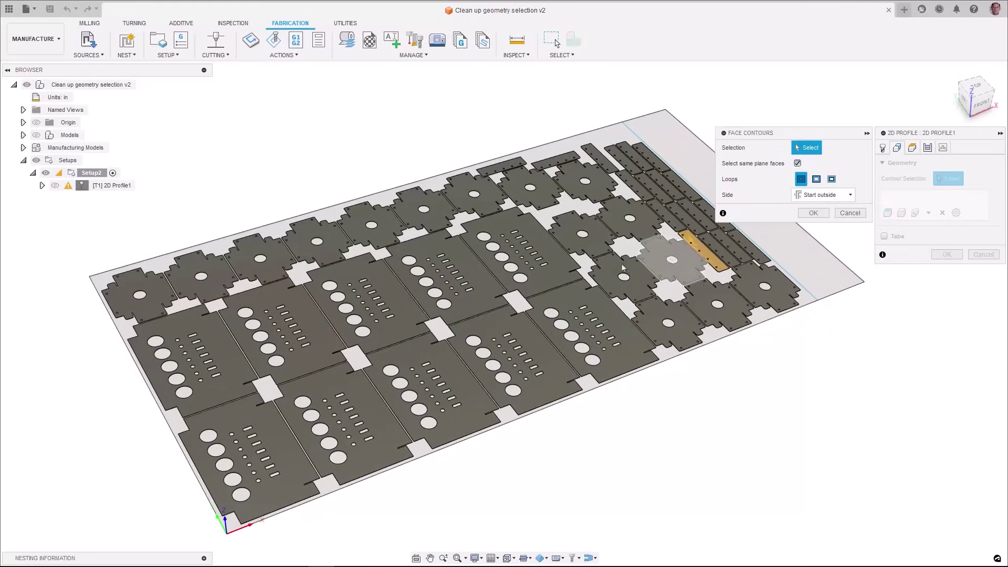
click(561, 268)
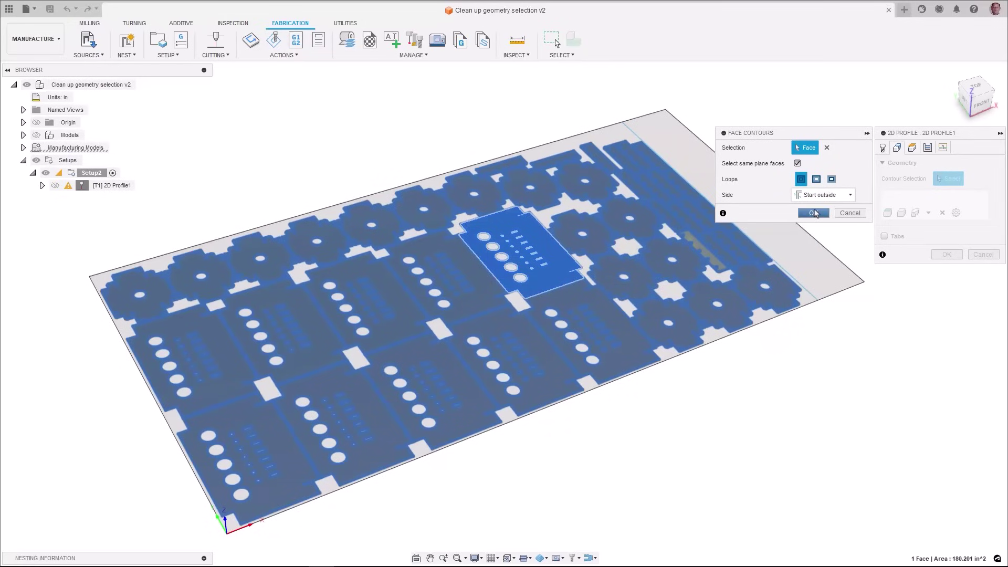
click(814, 213)
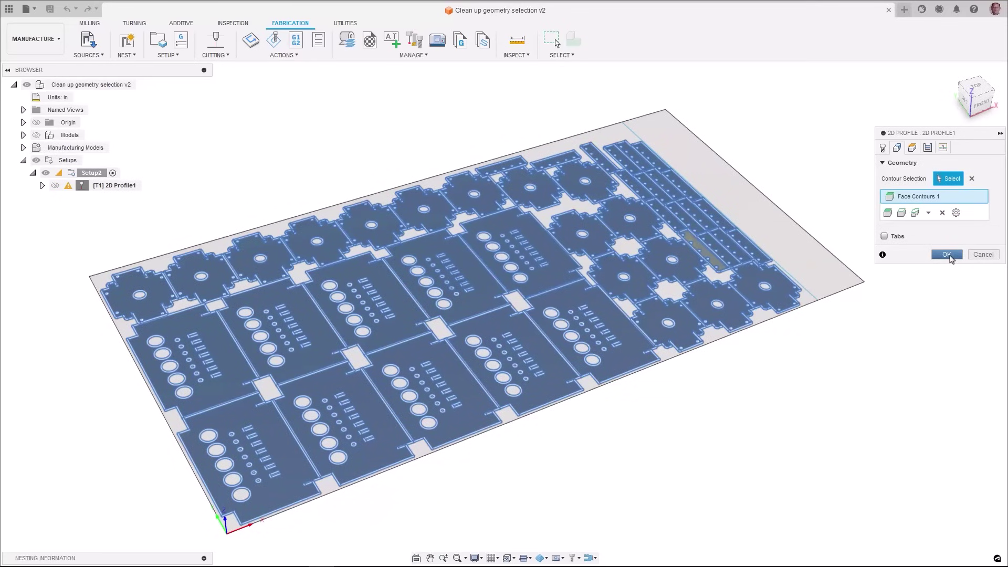
click(946, 255)
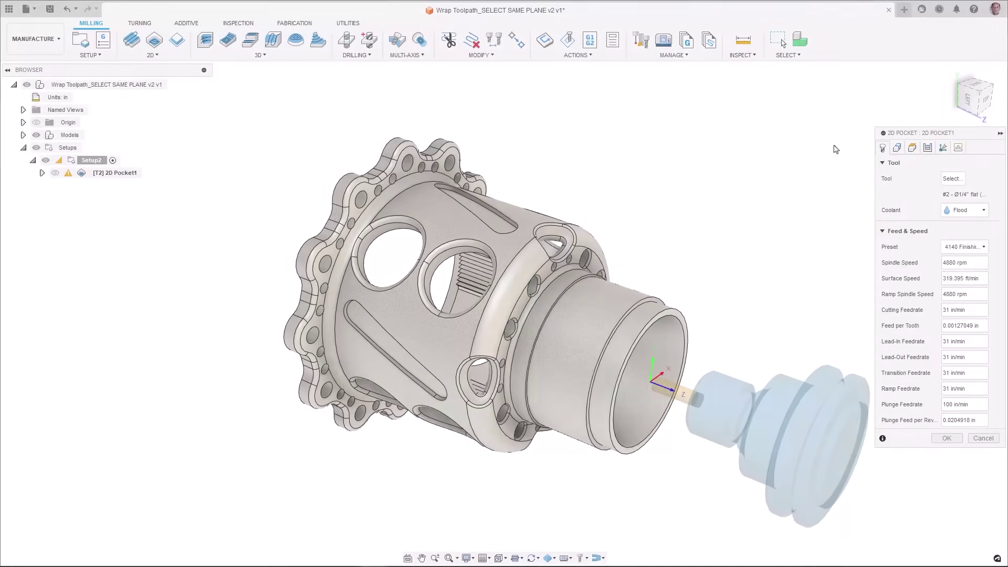
Set the machining type of the 2D Pocket1 operation to Wrap.
click(944, 148)
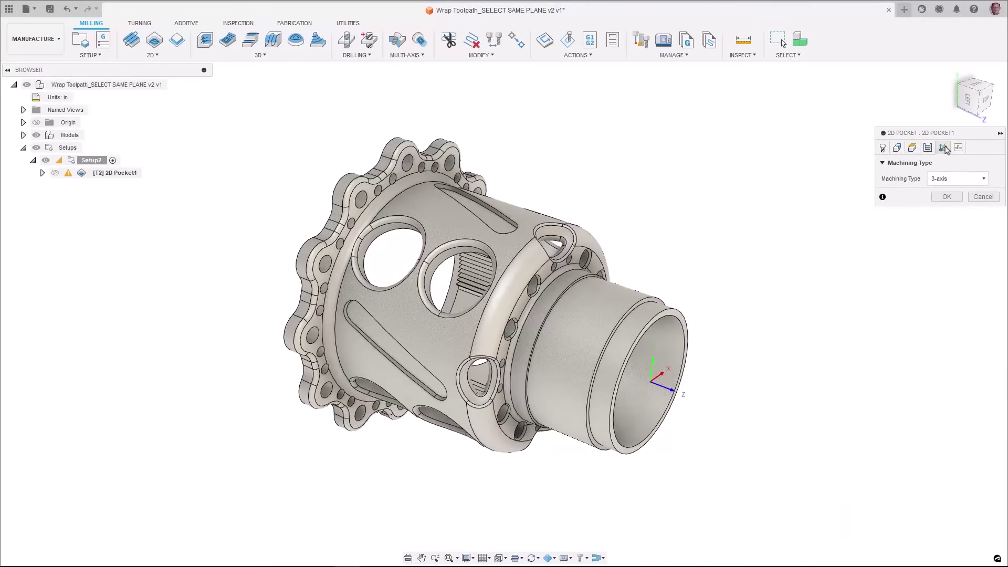
click(958, 179)
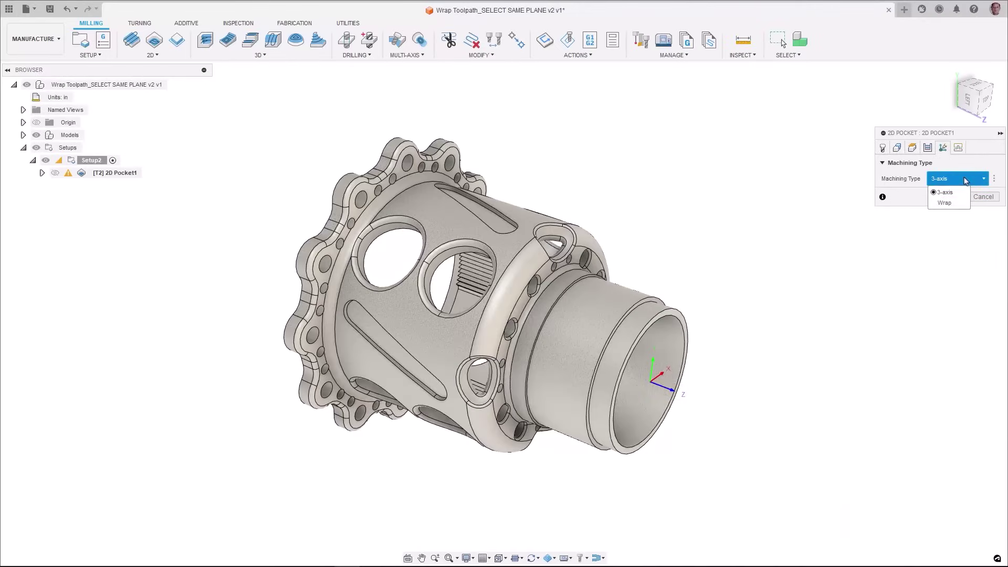
click(951, 203)
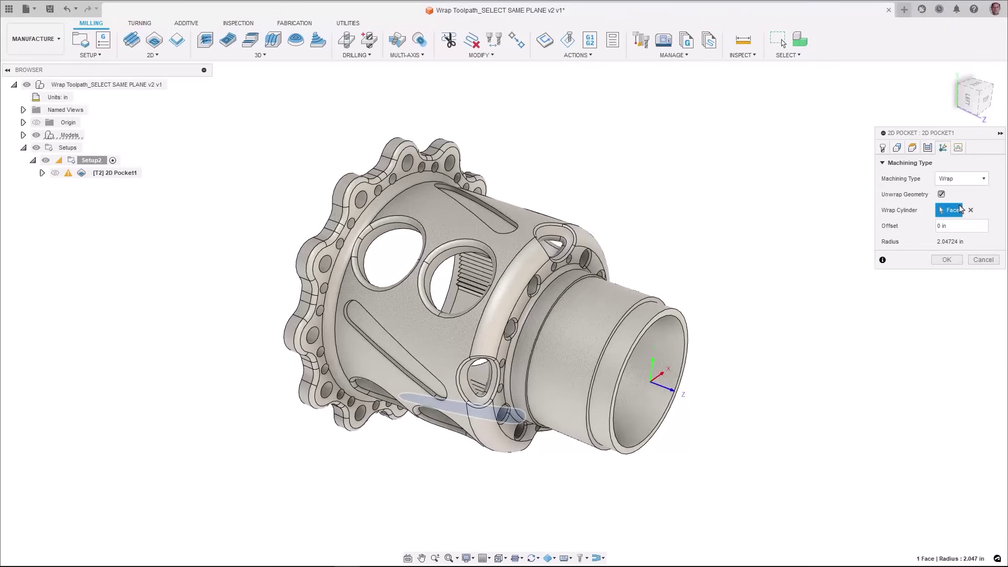
Add face contours from one slot face with same plane faces selected and the side set to Start inside, and accept the wrapped pocket.
click(897, 149)
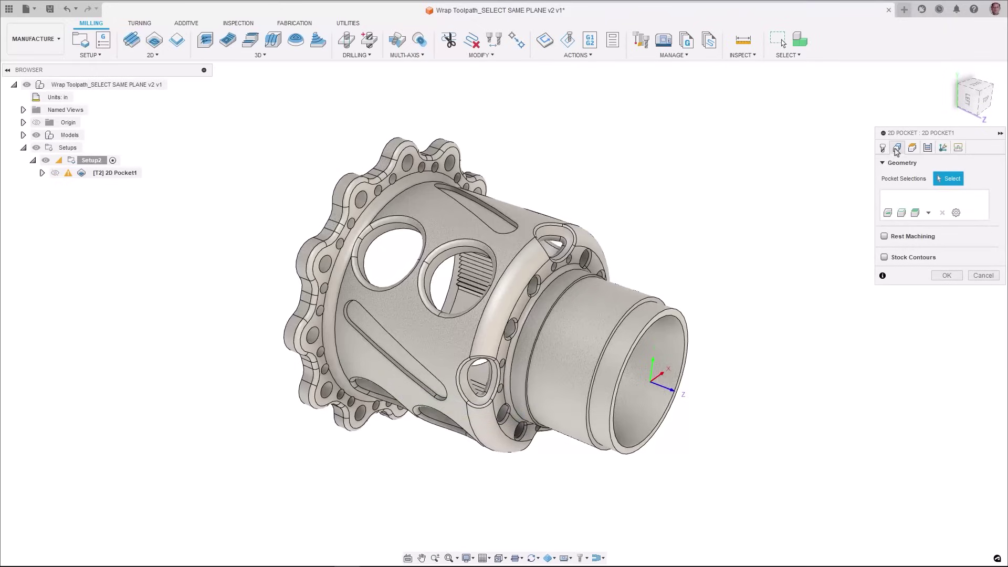
click(915, 212)
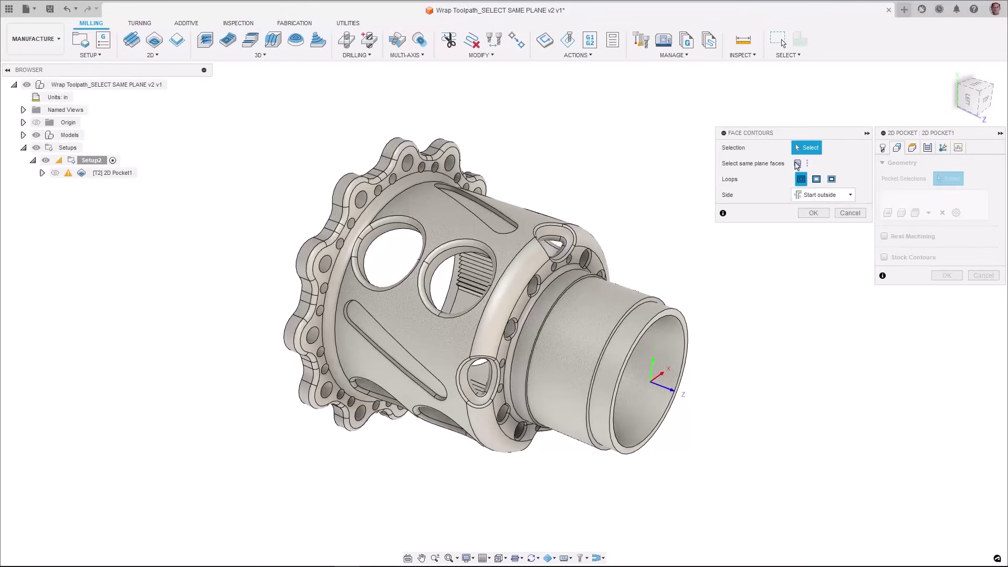
click(822, 195)
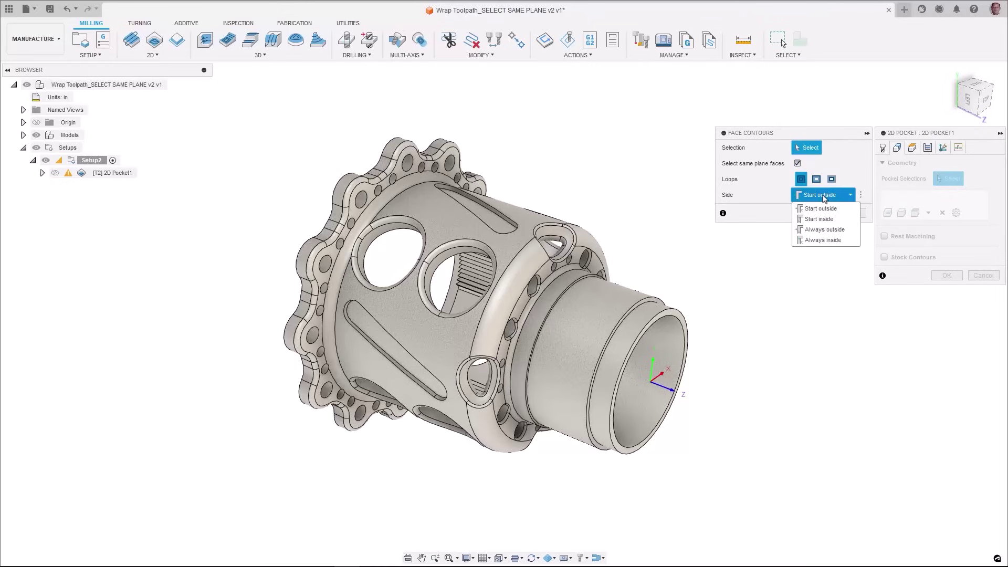
click(819, 219)
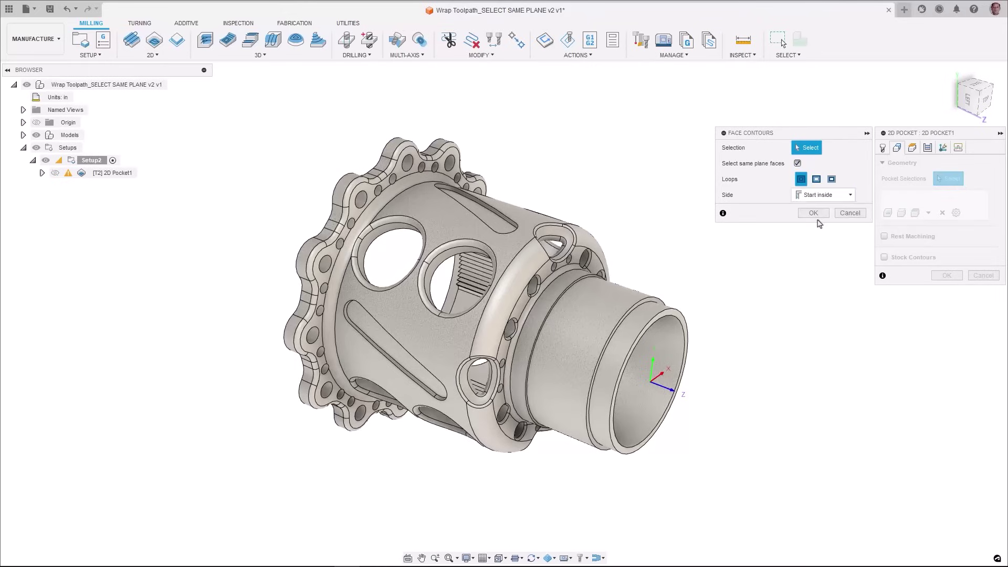
click(498, 227)
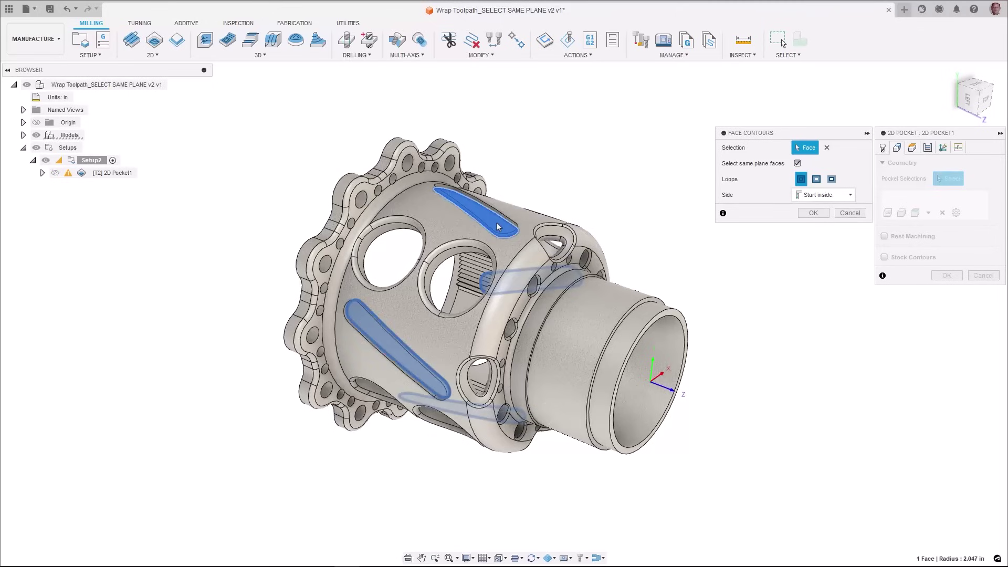
shift+middle_drag(594, 153, 252, 410)
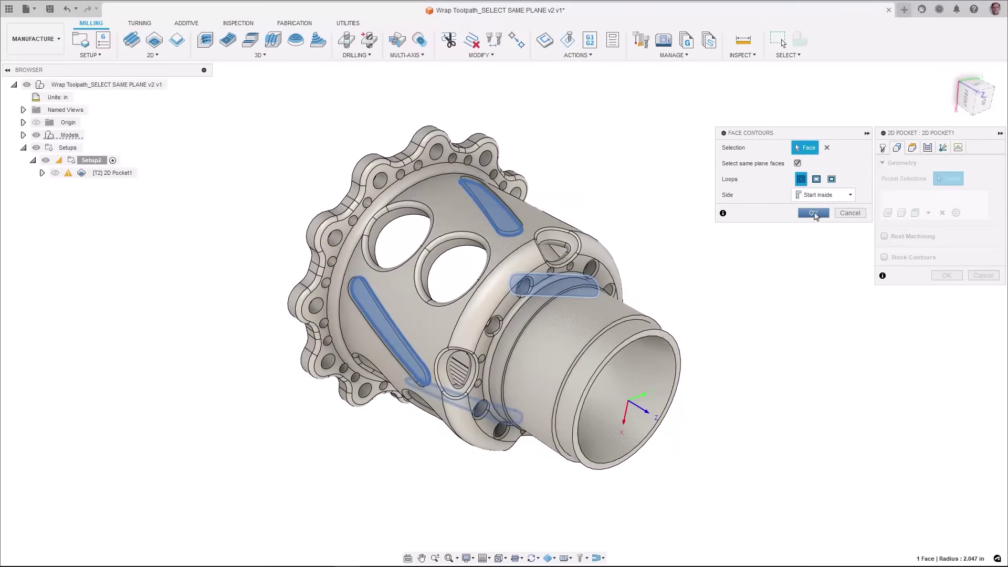
click(813, 213)
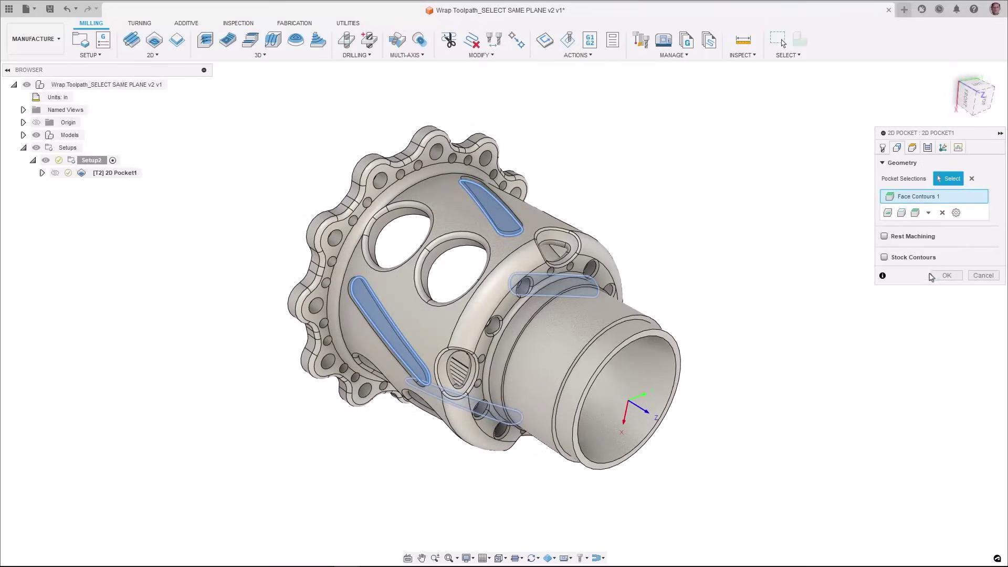
click(945, 275)
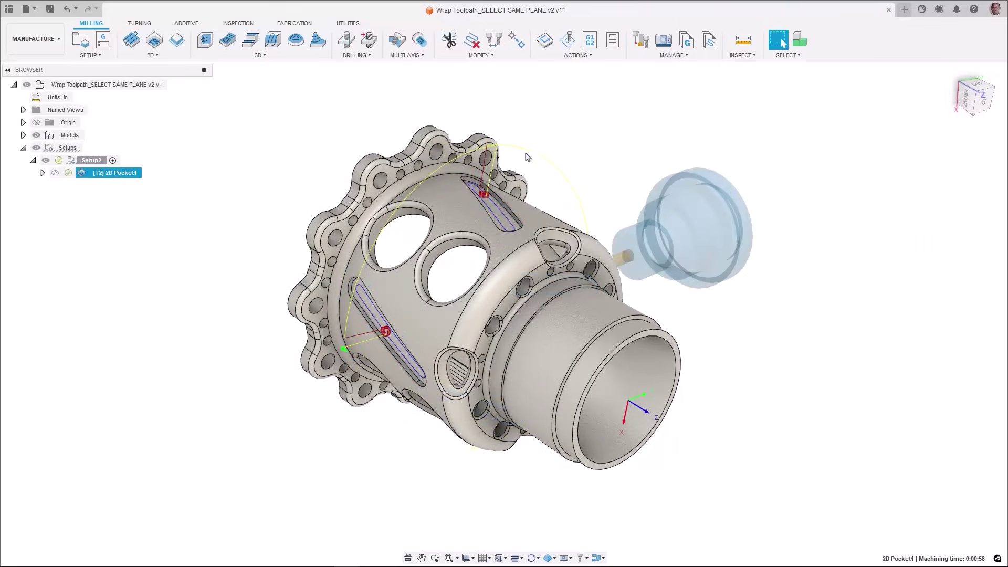
shift+middle_drag(565, 142, 733, 265)
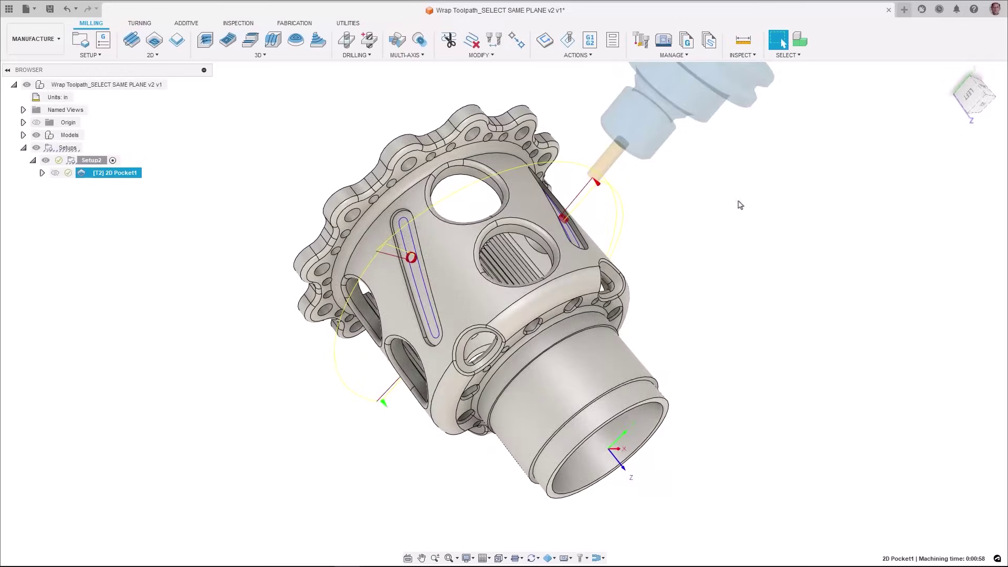
shift+middle_drag(741, 205, 383, 334)
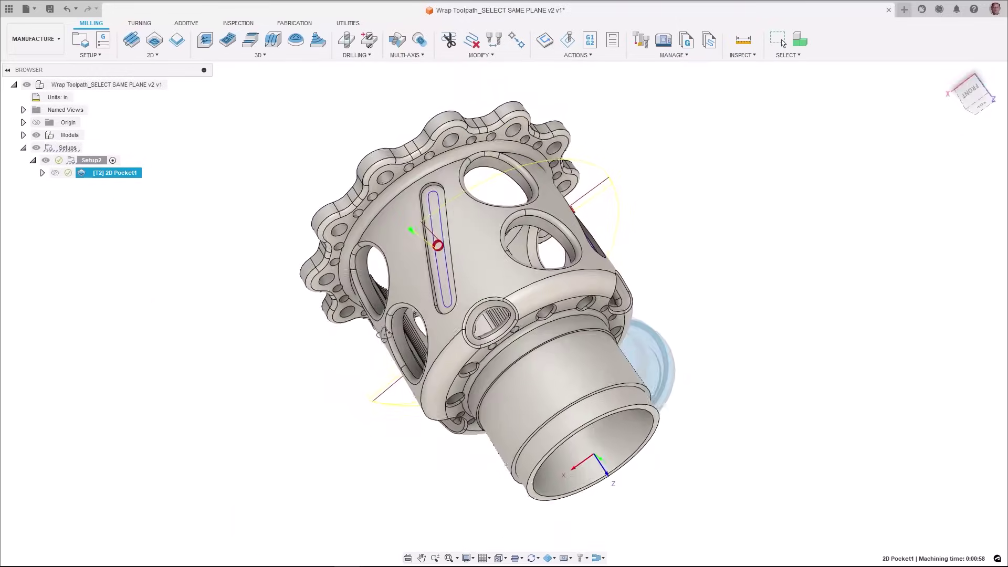
shift+middle_drag(677, 129, 283, 465)
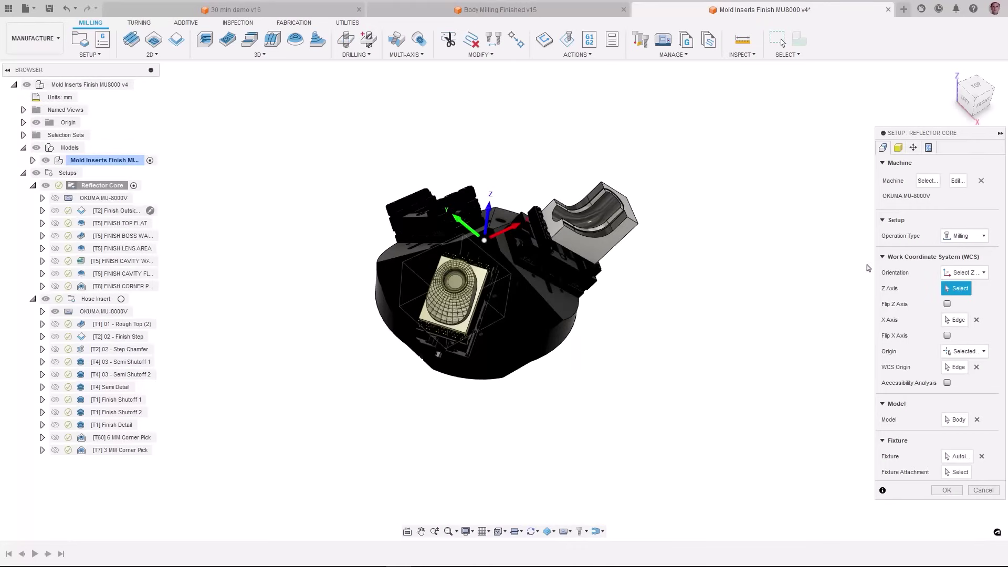
Open the machine movement preview from the Reflector Core setup's part position, jog the head and table axes, and return them to zero.
click(914, 147)
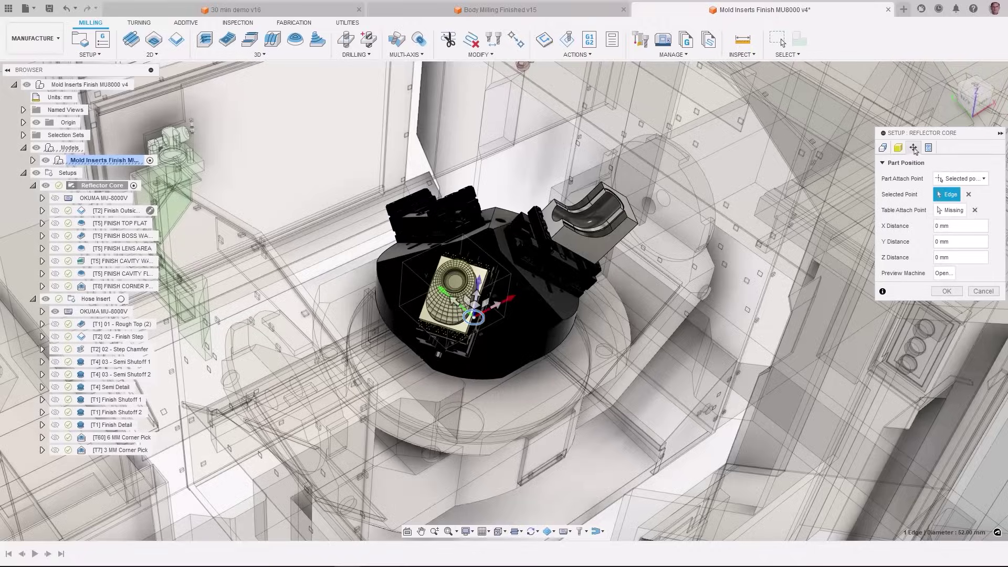
click(944, 274)
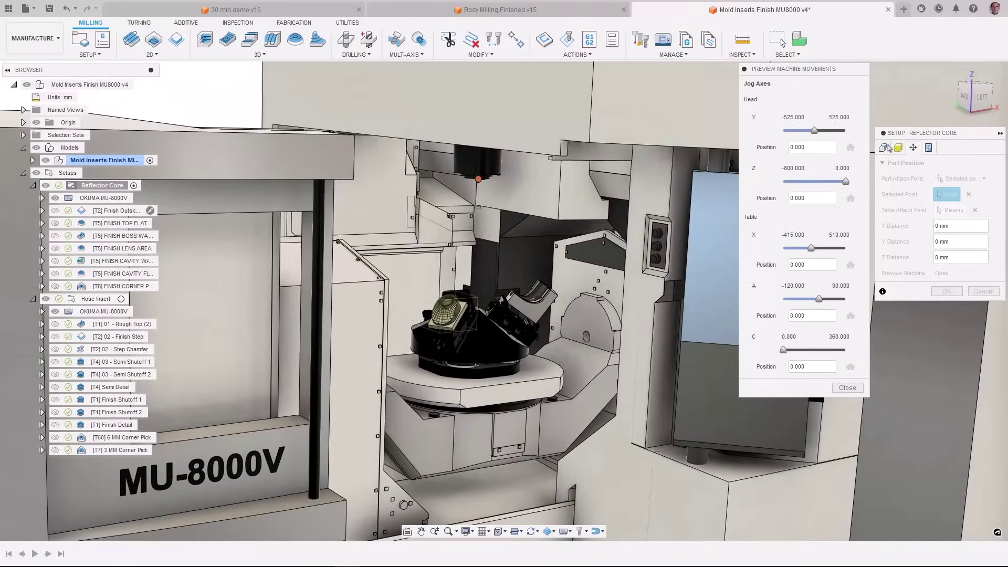
mouse_move(816, 133)
mouse_down()
mouse_move(848, 133)
mouse_move(807, 135)
mouse_up()
click(851, 147)
mouse_move(845, 182)
mouse_down()
mouse_move(784, 182)
mouse_move(846, 182)
mouse_up()
drag(811, 251, 843, 249)
click(850, 264)
mouse_move(824, 303)
mouse_down()
mouse_move(765, 303)
mouse_move(823, 299)
mouse_up()
click(850, 315)
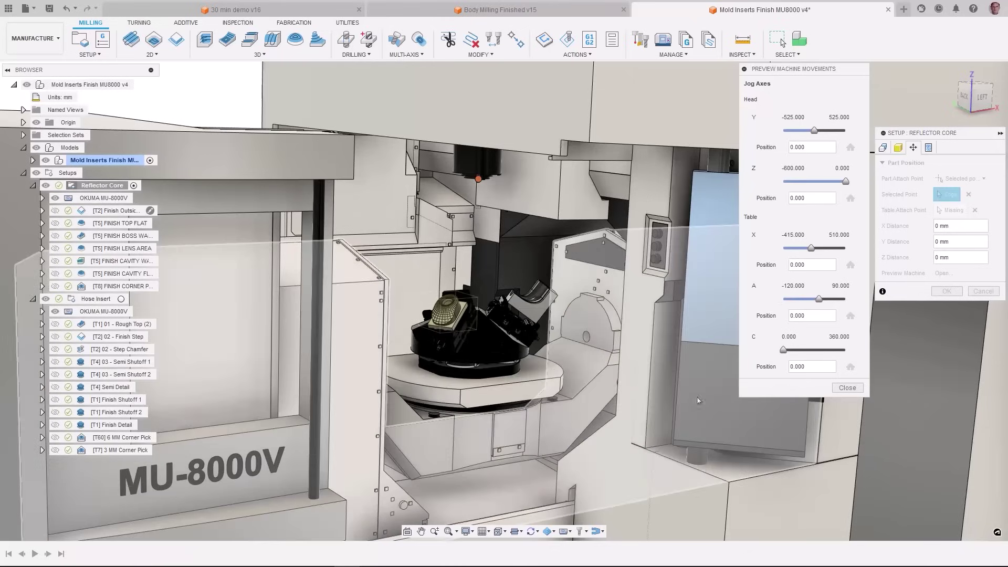
Jog the machine components directly in the model to A -60, C 55, Z -600 and Y -525.
click(585, 388)
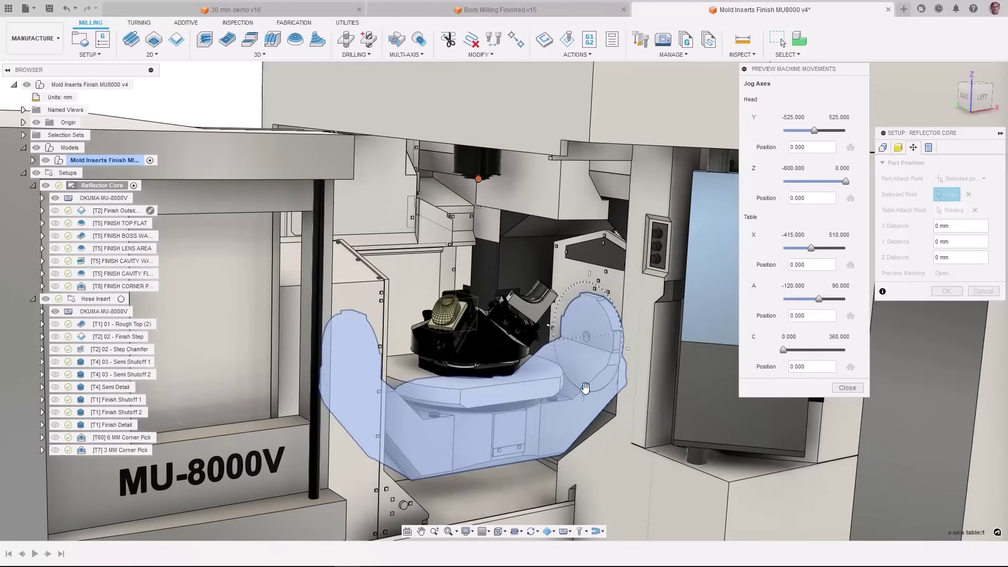
drag(576, 375, 514, 295)
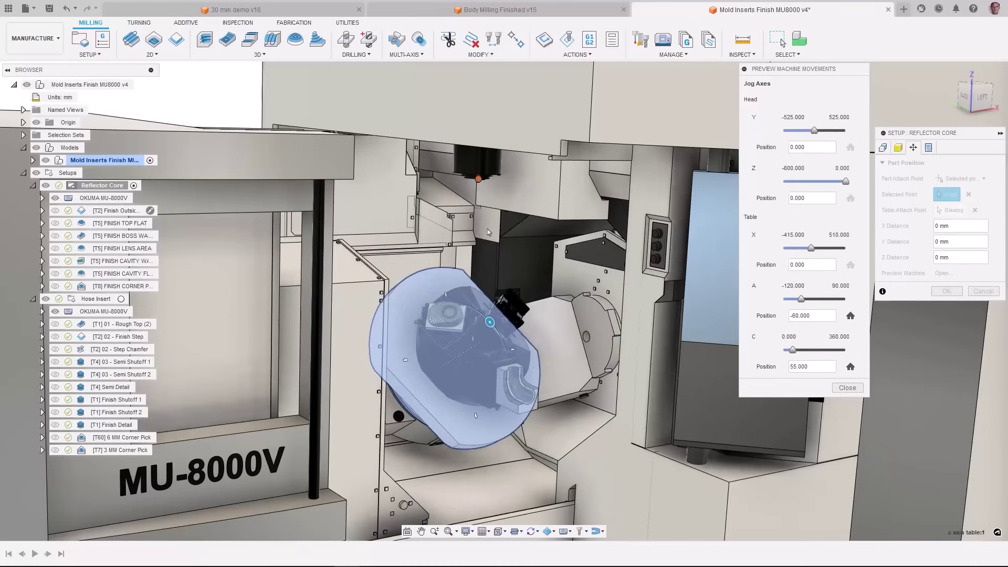
drag(476, 153, 462, 336)
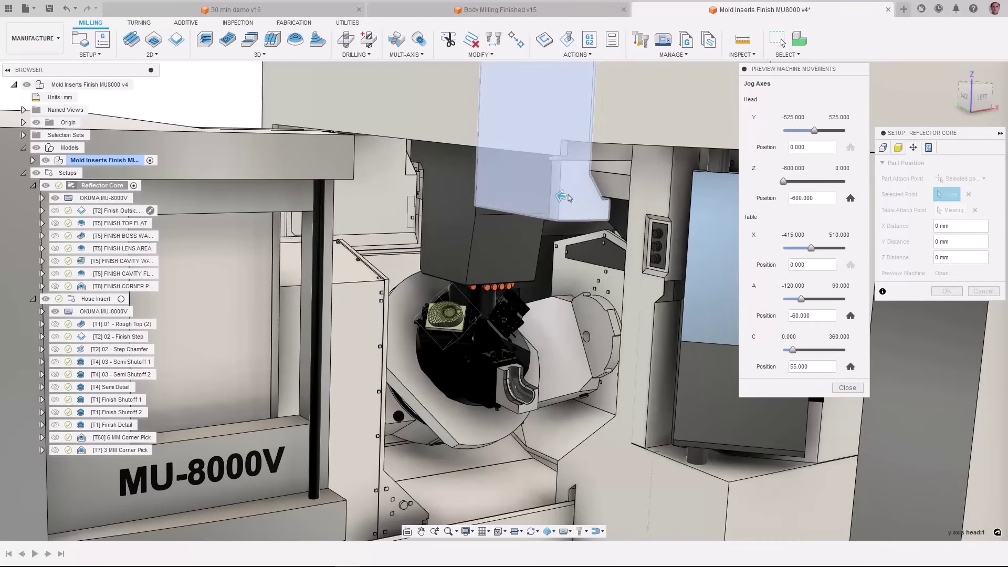
drag(560, 198, 651, 251)
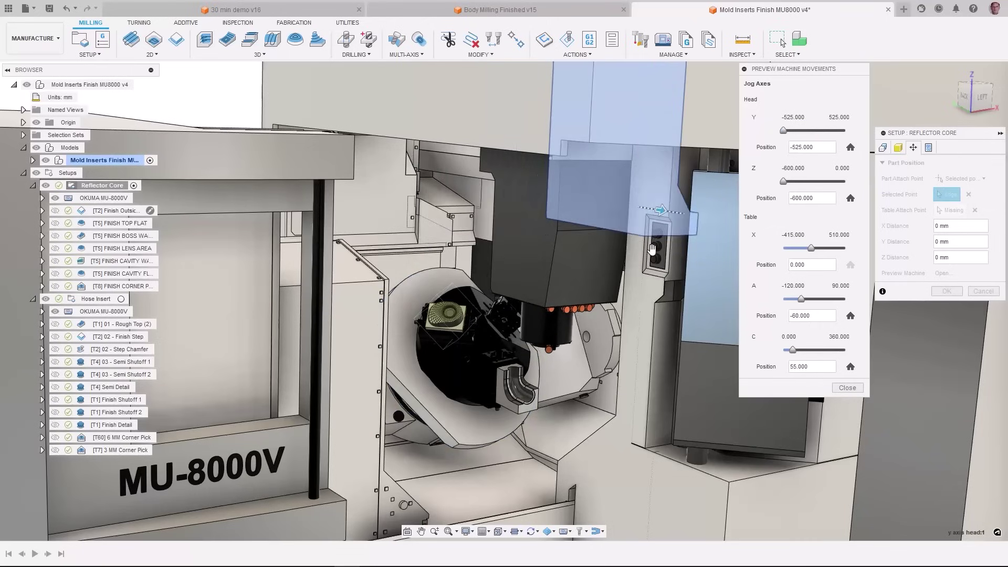
shift+middle_drag(651, 250, 572, 367)
scroll(558, 388, up, 6)
scroll(558, 387, up, 3)
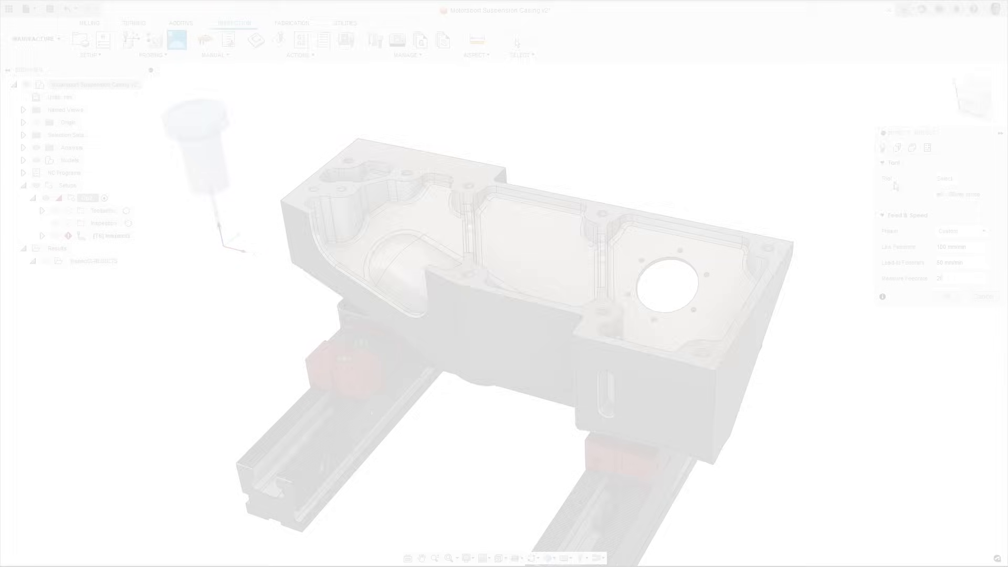
Place probing points for the Inspect3 operation around the outer side walls of the suspension casing.
click(581, 351)
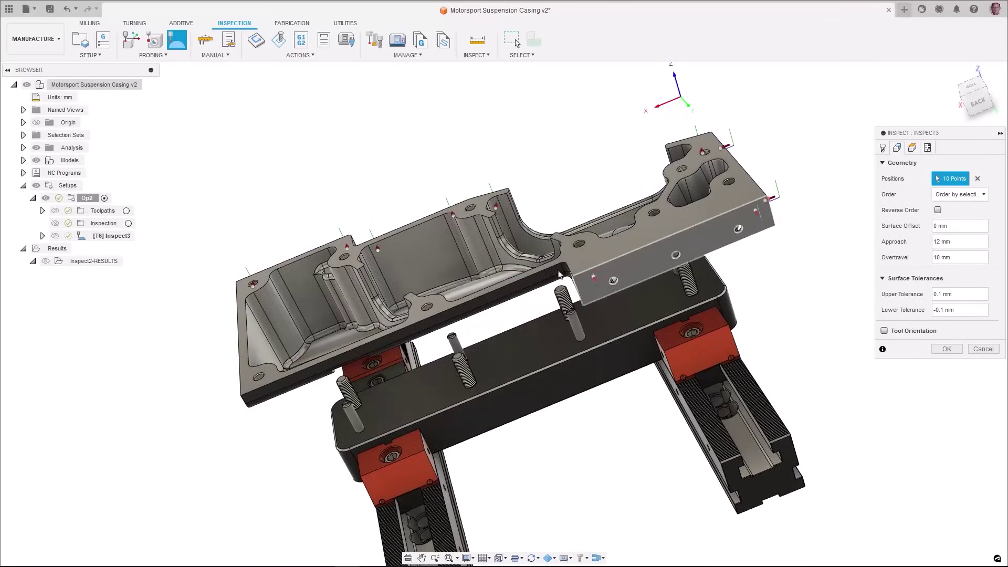
click(549, 274)
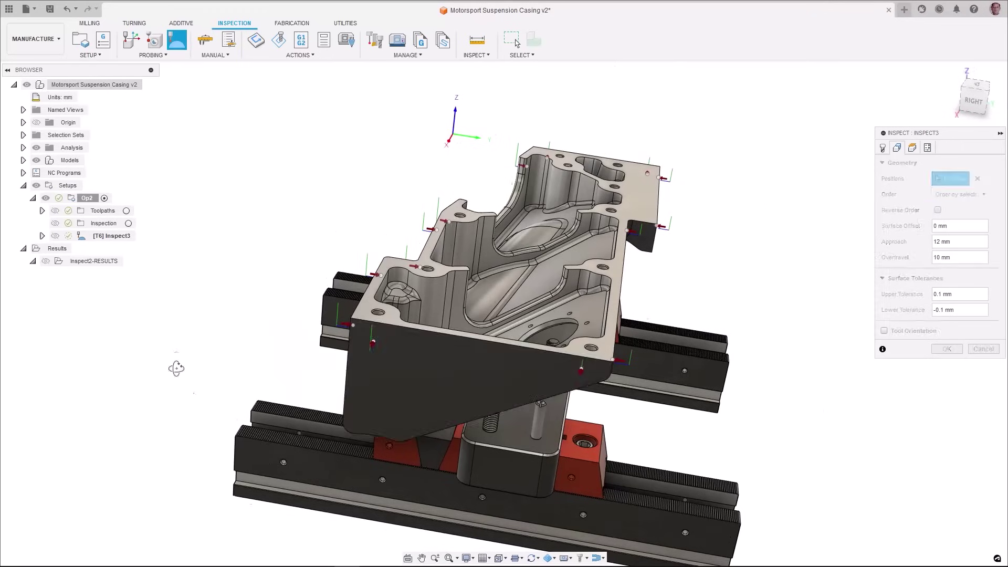
shift+middle_drag(176, 368, 473, 273)
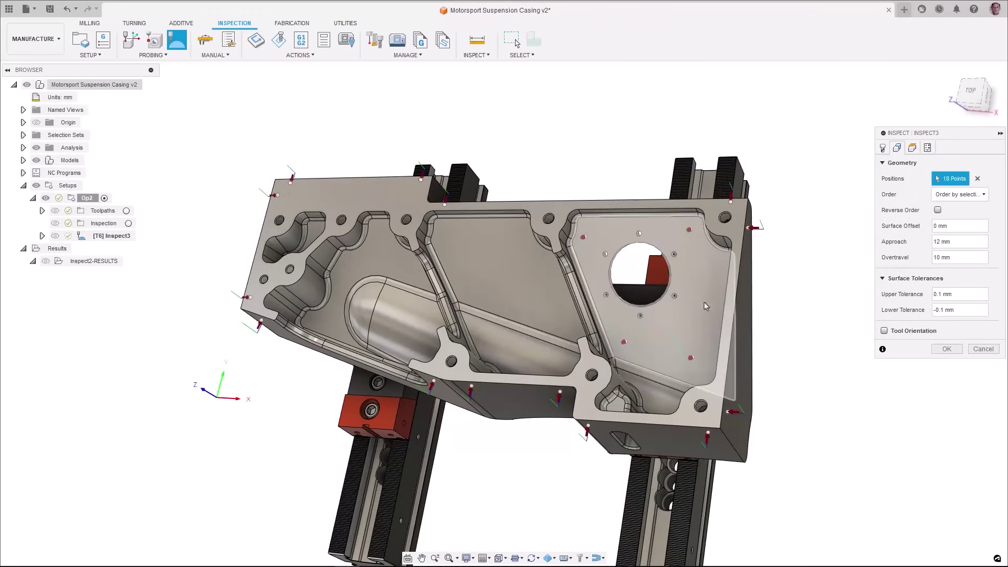
Add probing points to the floor faces of the casing's middle and large rounded pockets.
click(562, 325)
click(507, 307)
click(519, 234)
click(483, 237)
click(442, 234)
click(457, 291)
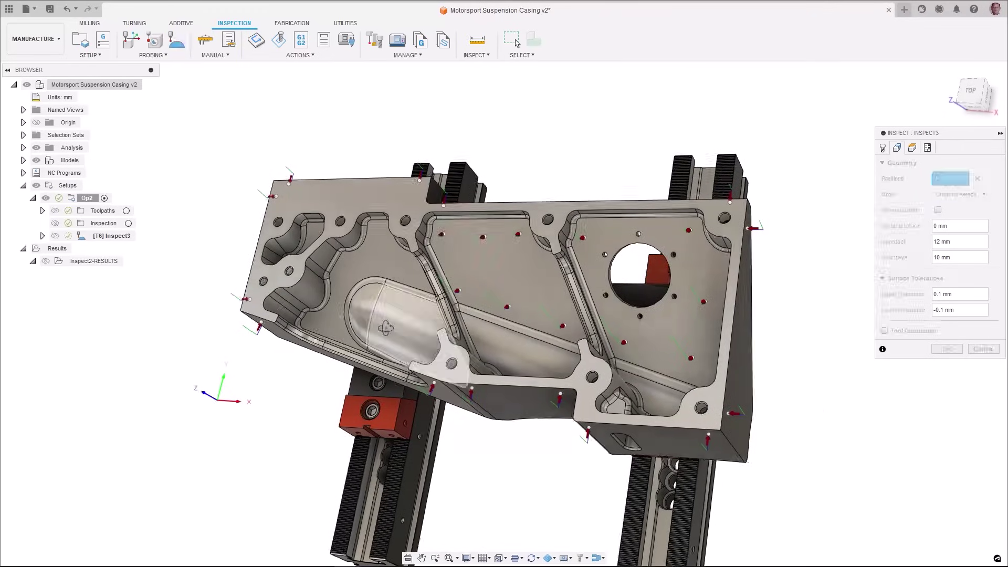
shift+middle_drag(386, 328, 316, 344)
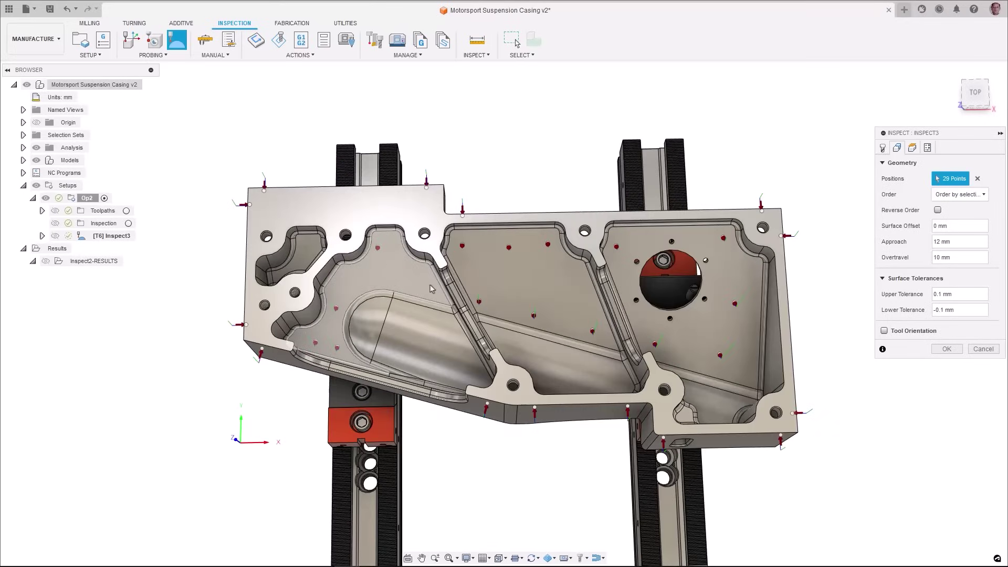
click(412, 279)
Add probing points along the casing's flat top face, spread over its corners and the rim between the pockets.
click(280, 204)
click(387, 202)
click(257, 333)
click(528, 393)
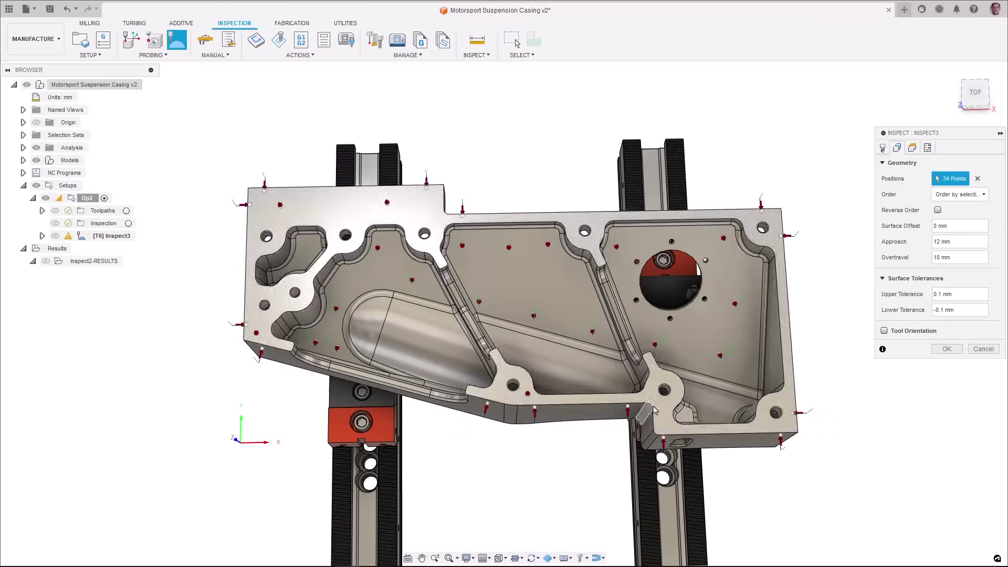
click(663, 406)
click(774, 213)
click(598, 218)
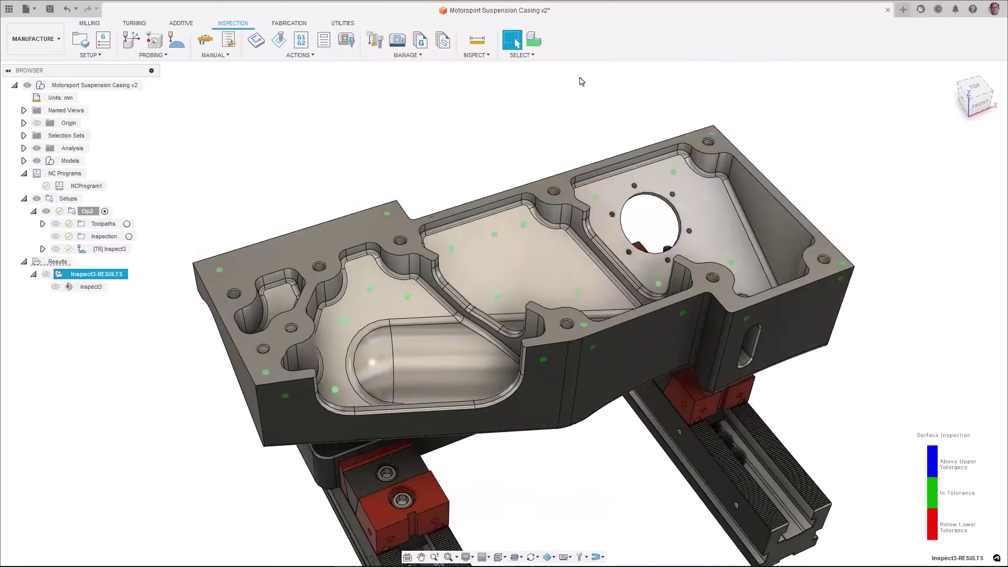
Show the Inspect3 results table, review the measured deviation of each point, and close it.
shift+middle_drag(582, 82, 604, 99)
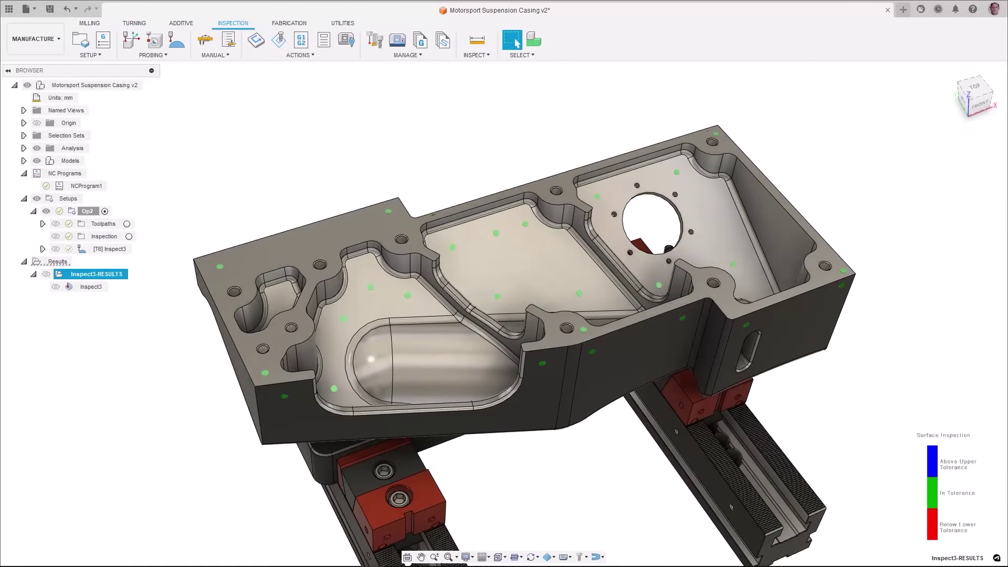
click(90, 287)
right_click(87, 288)
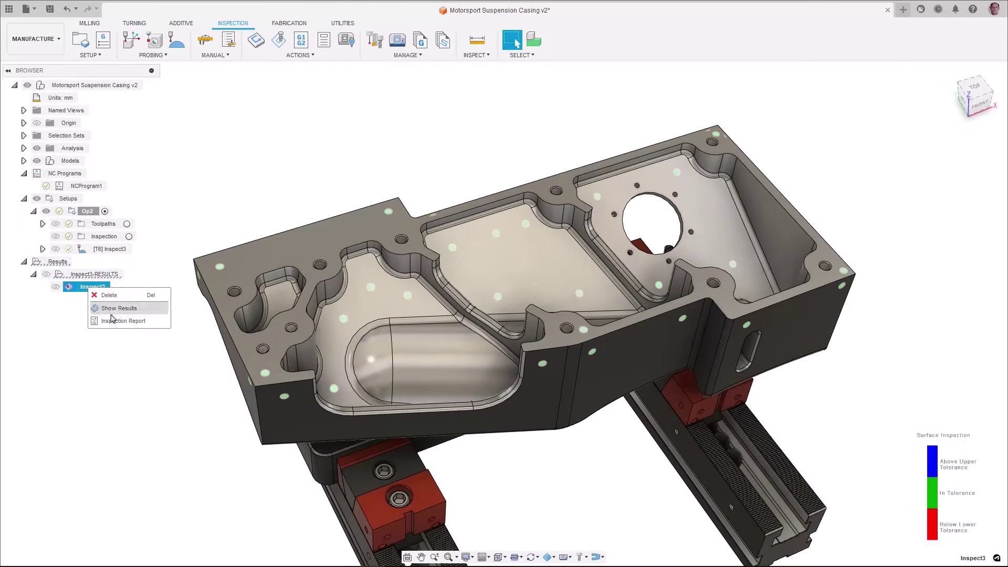
click(112, 313)
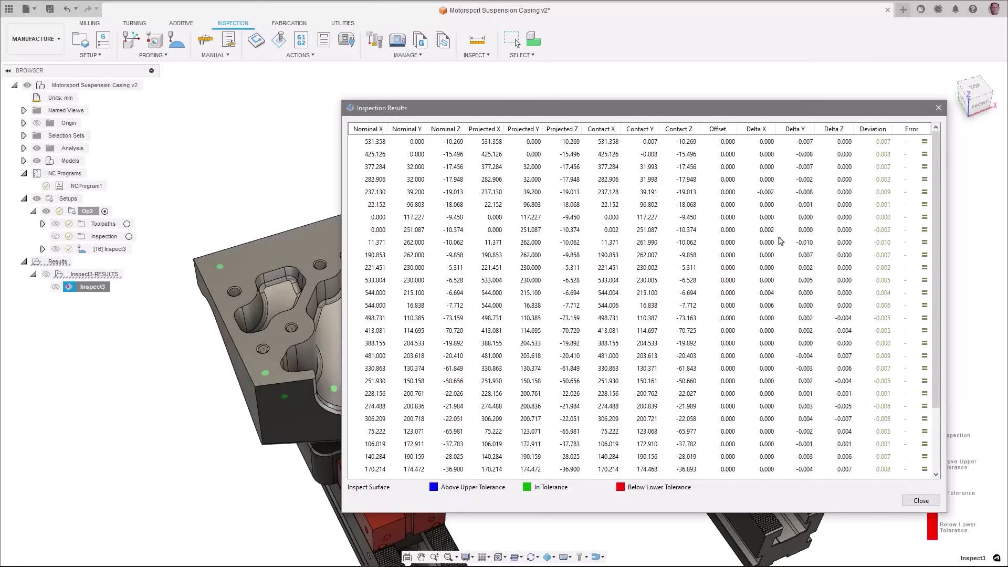
click(921, 500)
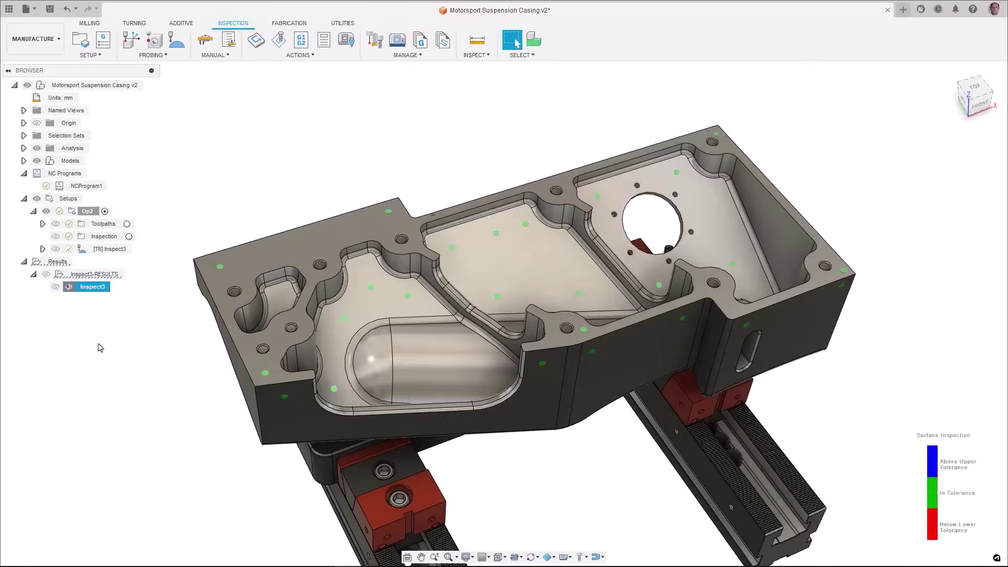
Generate the inspection report for Inspect3 and read through the resulting PDF.
right_click(91, 288)
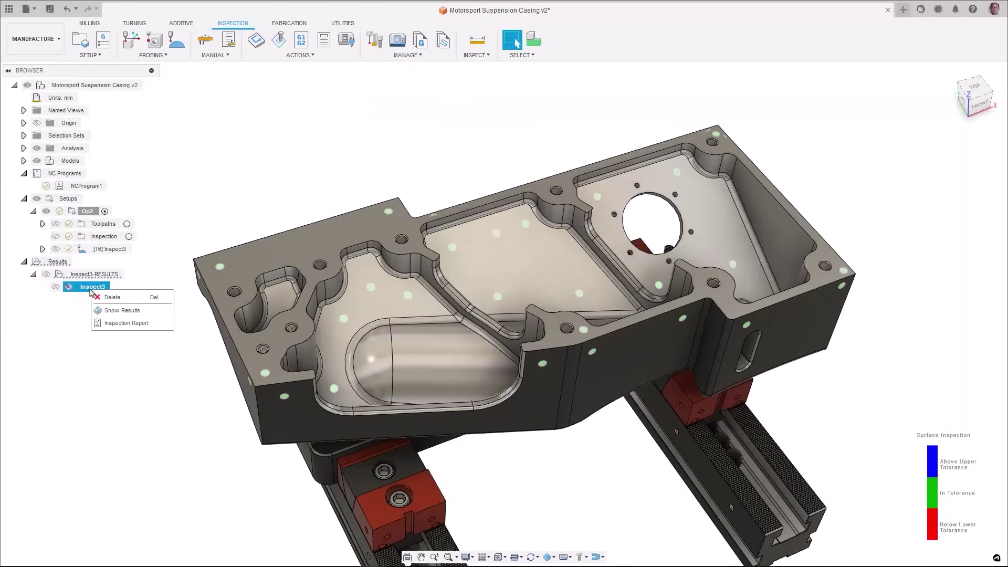
click(110, 323)
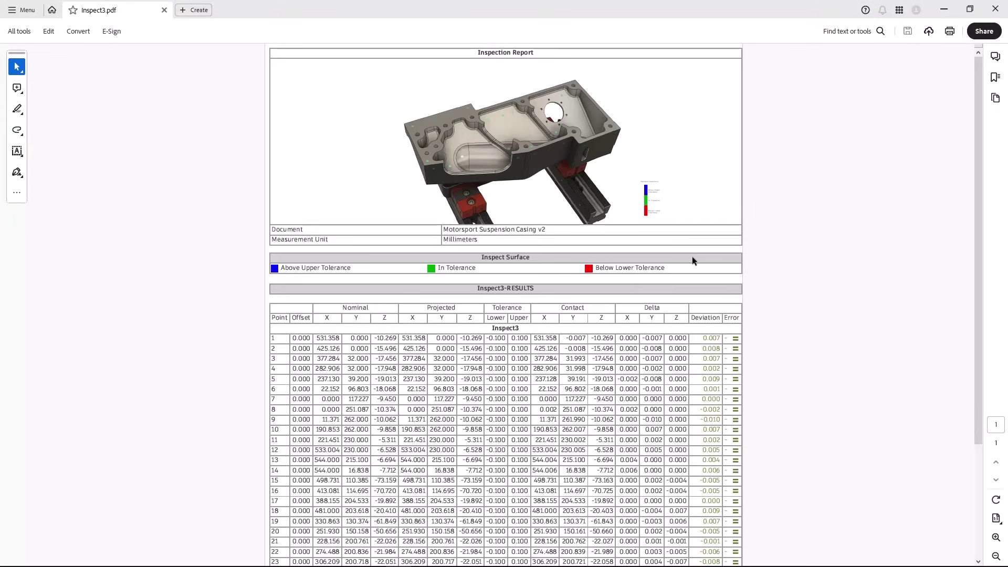
scroll(681, 243, down, 3)
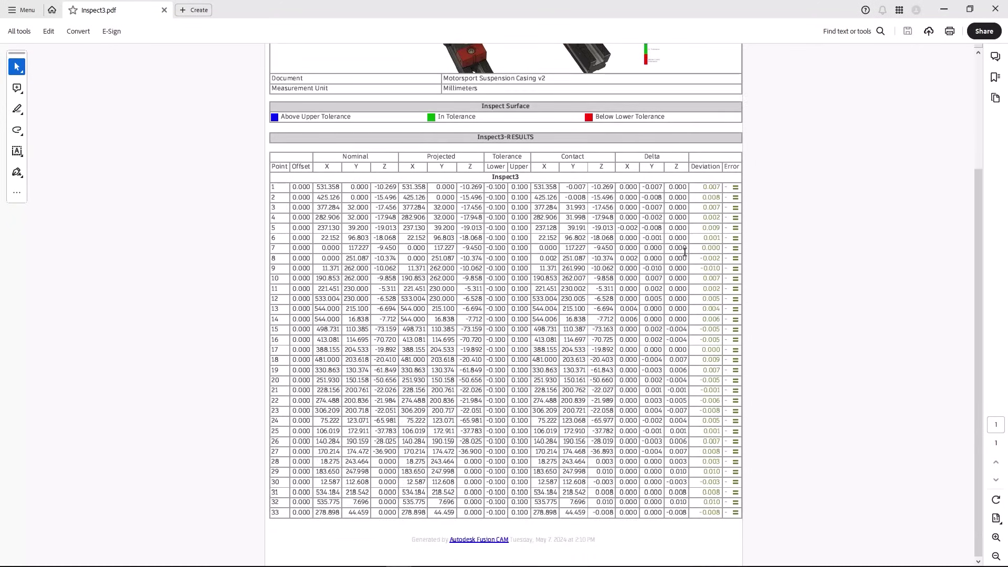
scroll(684, 253, up, 3)
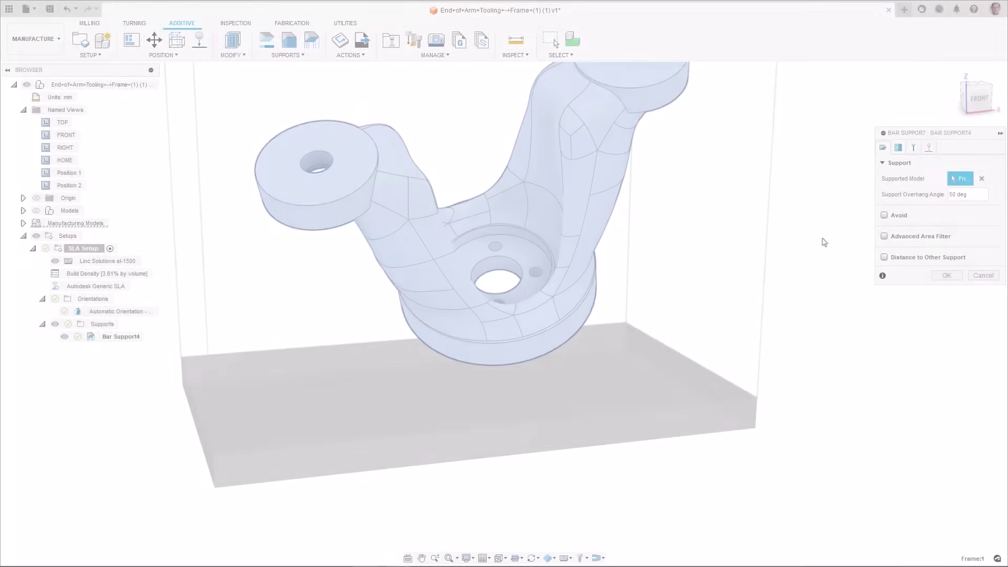
Generate the bar supports with a base plate for groups in a Point connection net pattern, and view them from Position 1 and Position 2.
click(932, 150)
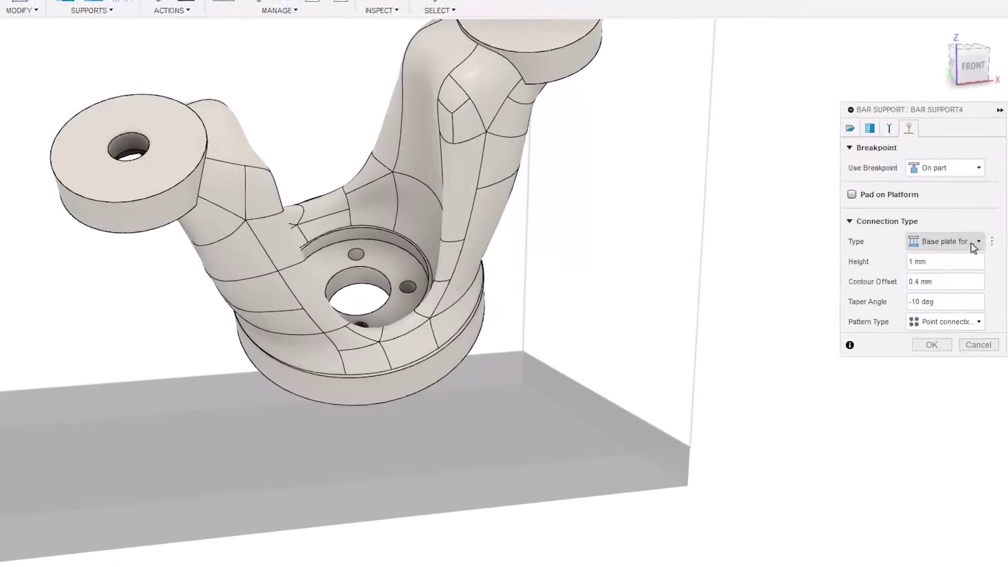
click(985, 237)
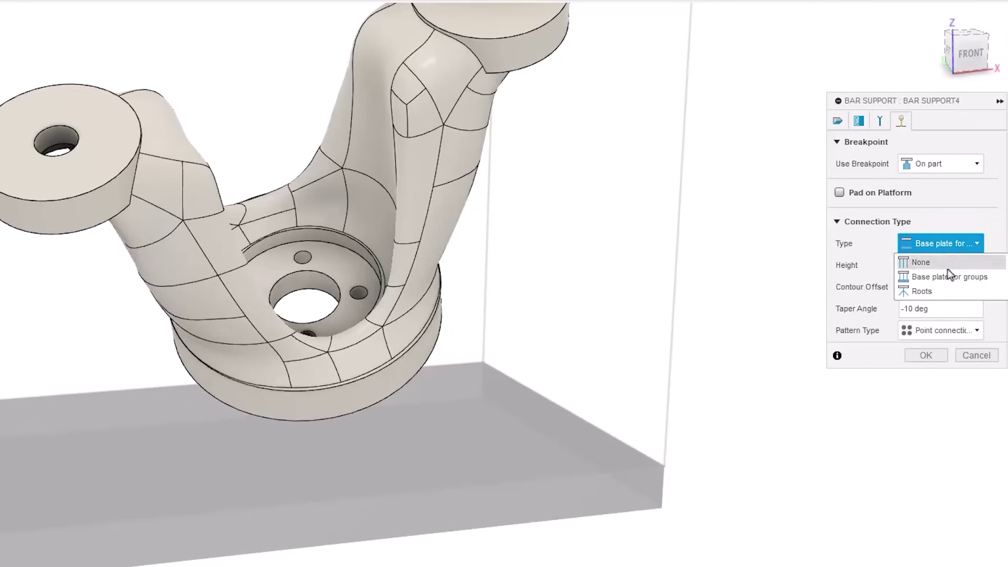
click(968, 282)
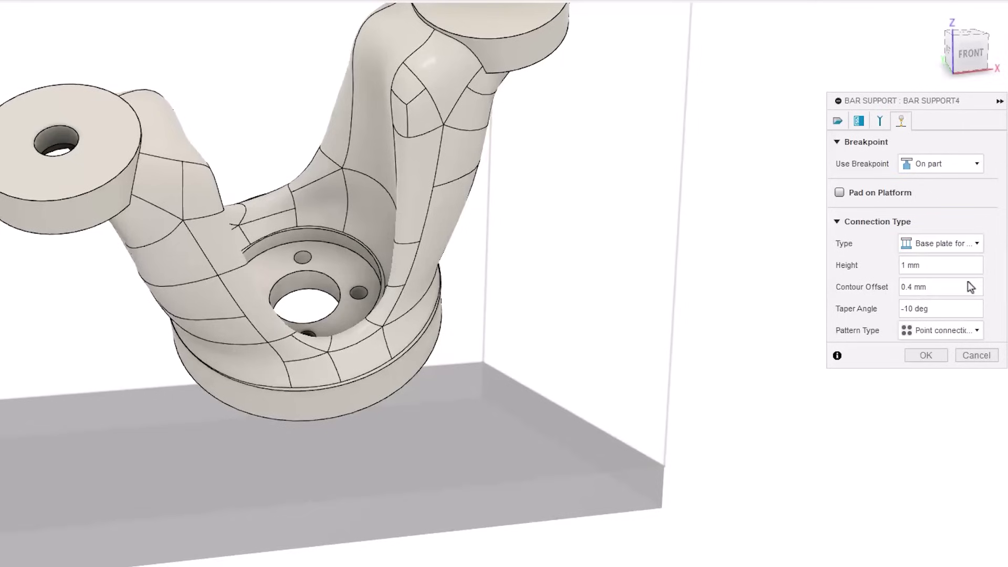
click(977, 331)
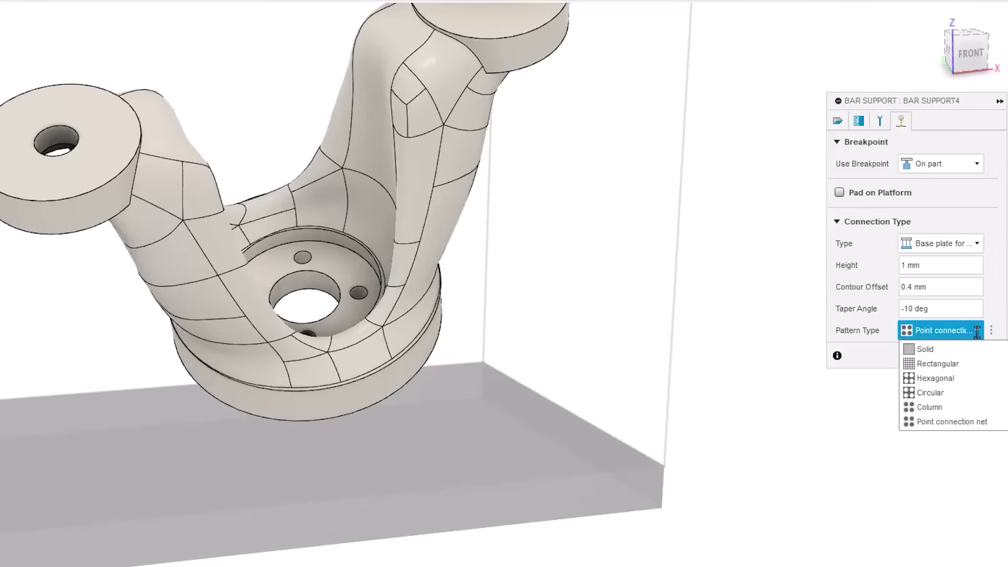
click(947, 424)
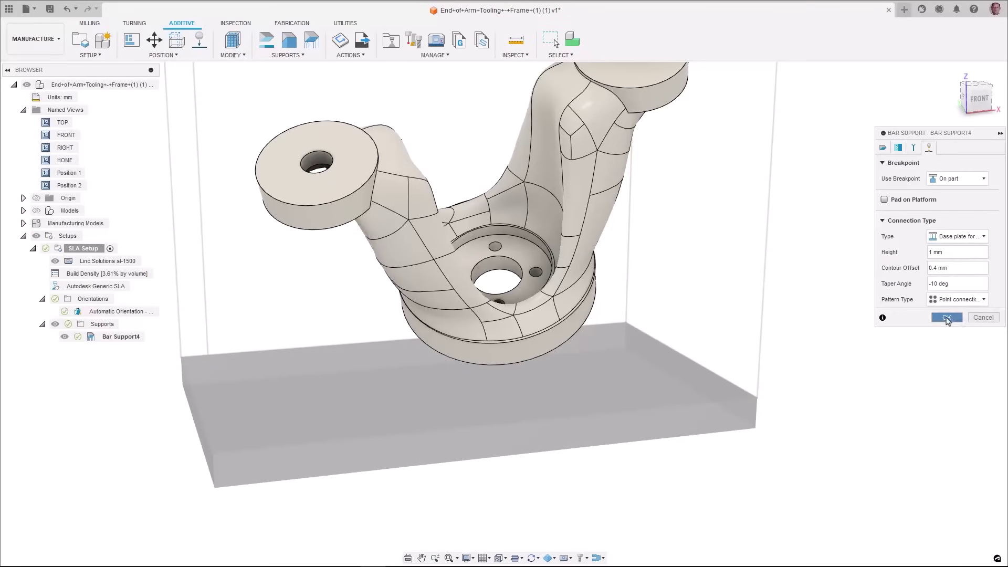
click(947, 318)
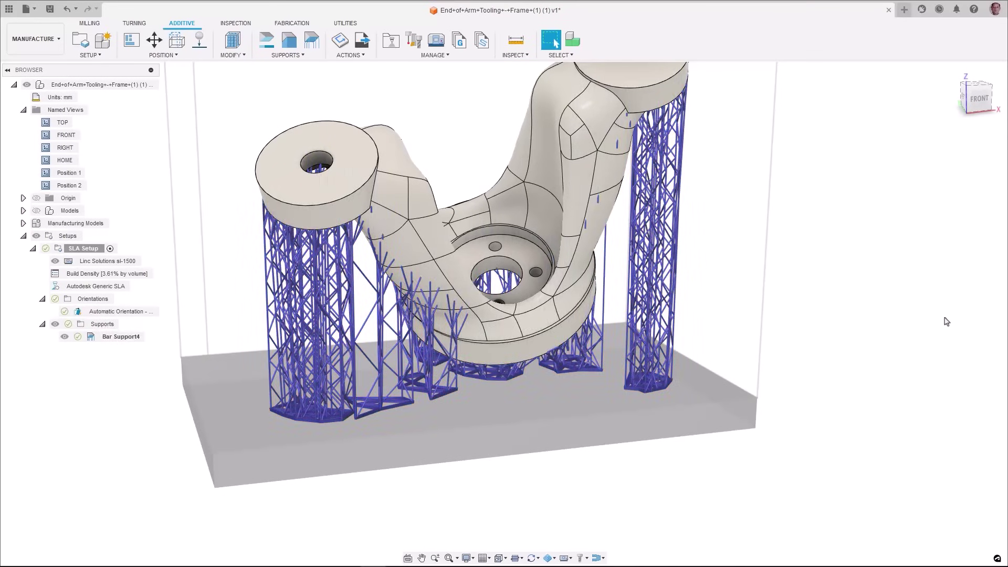
click(45, 175)
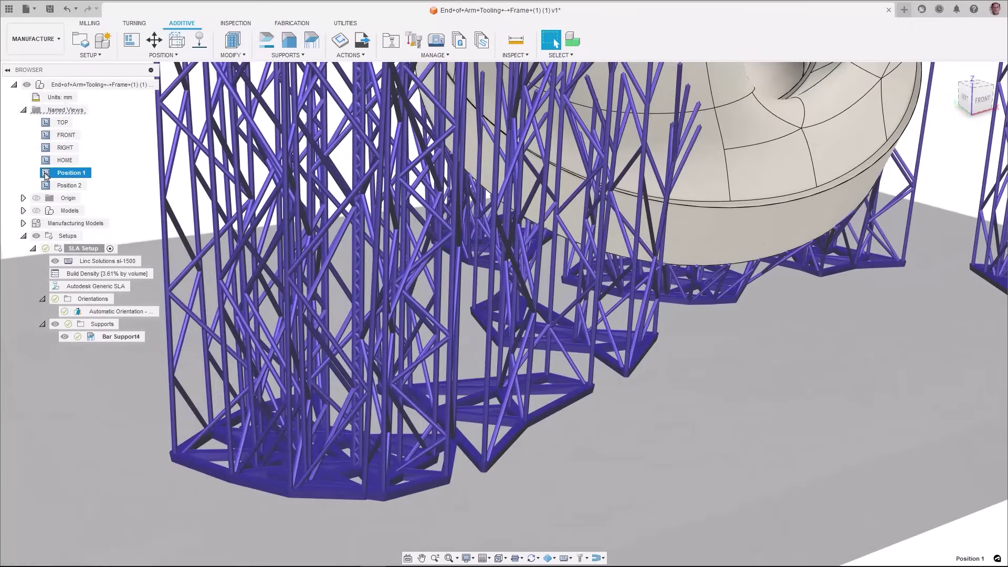
double_click(46, 187)
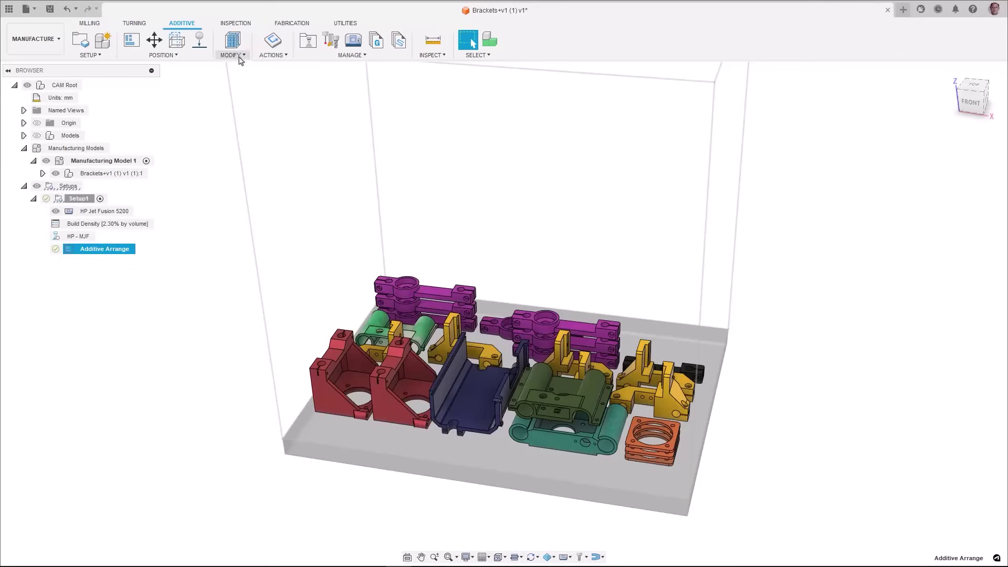
Fill the build volume in 3D with a limited number of copies of the light green bracket.
click(240, 57)
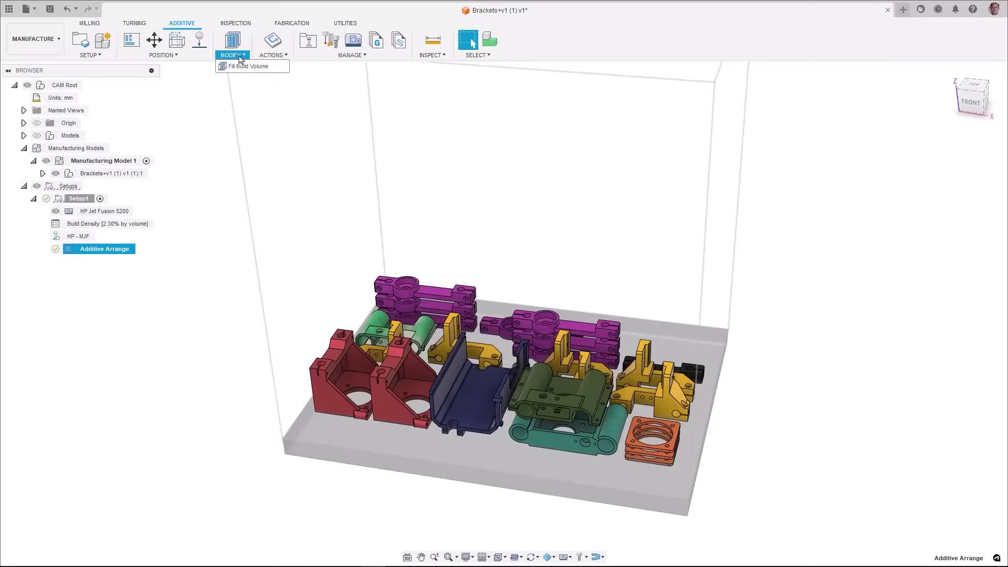
click(241, 68)
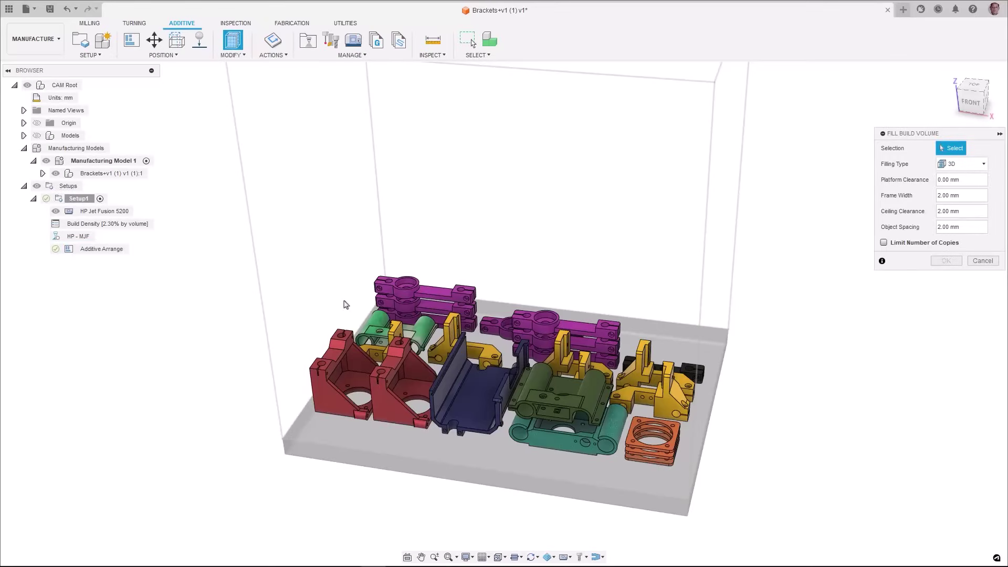
click(374, 324)
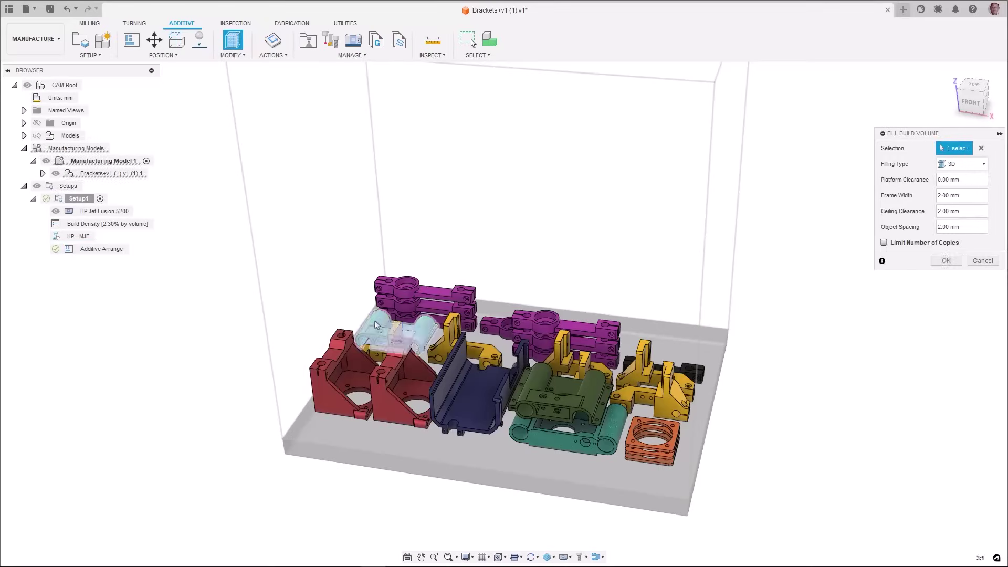
click(884, 243)
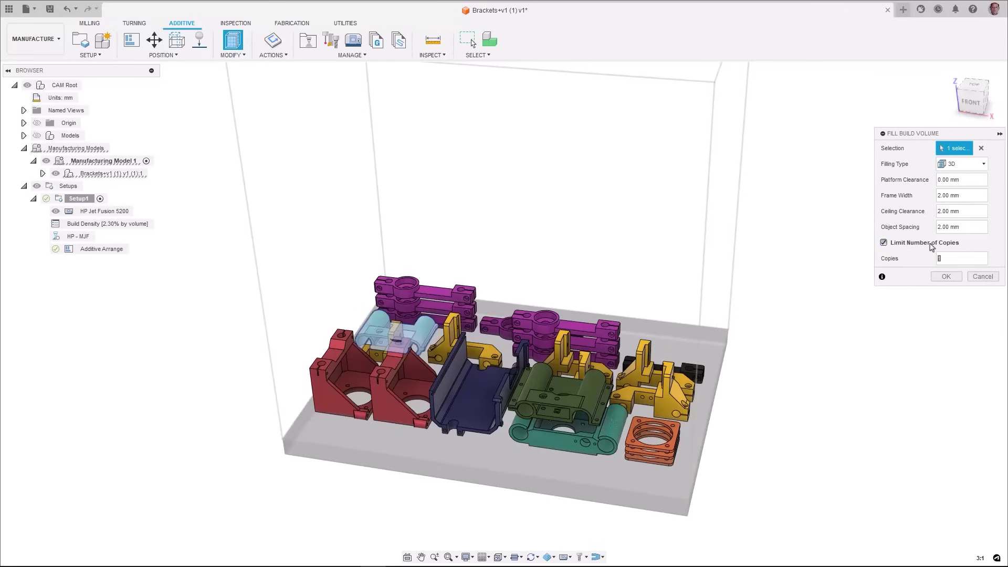
click(945, 277)
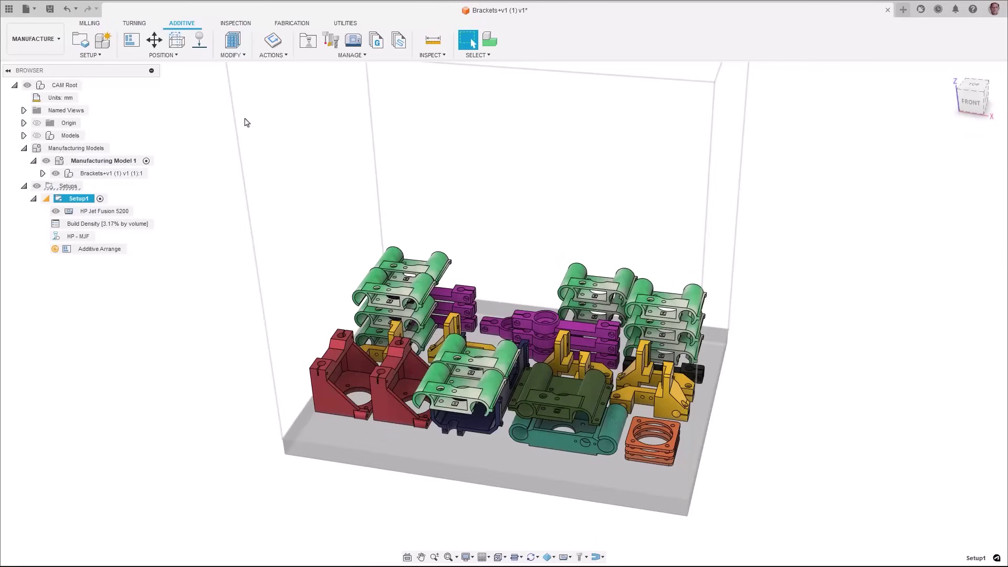
Fill the build volume in 3D with the dark blue bracket, limited to 6 copies.
click(239, 57)
click(238, 68)
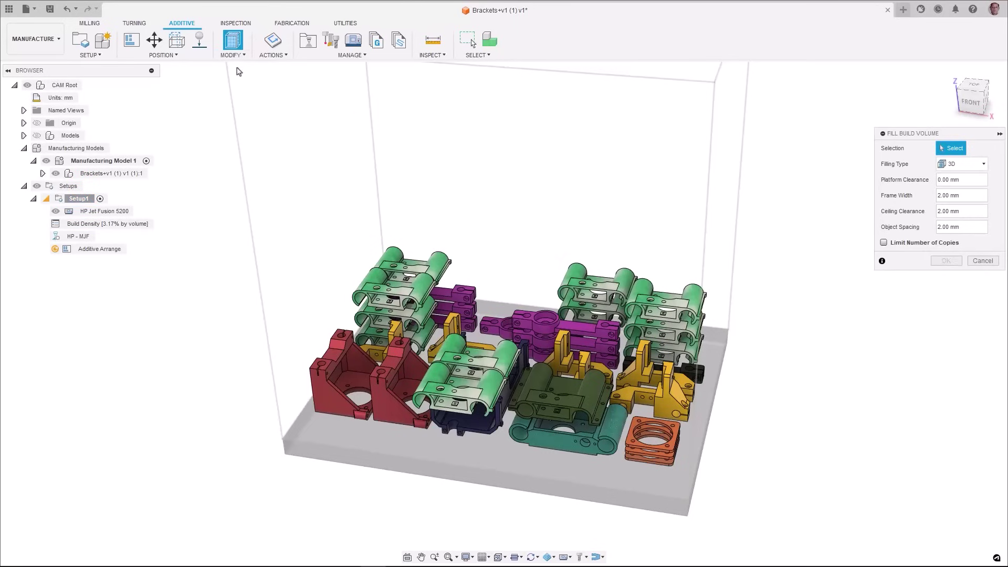
click(467, 428)
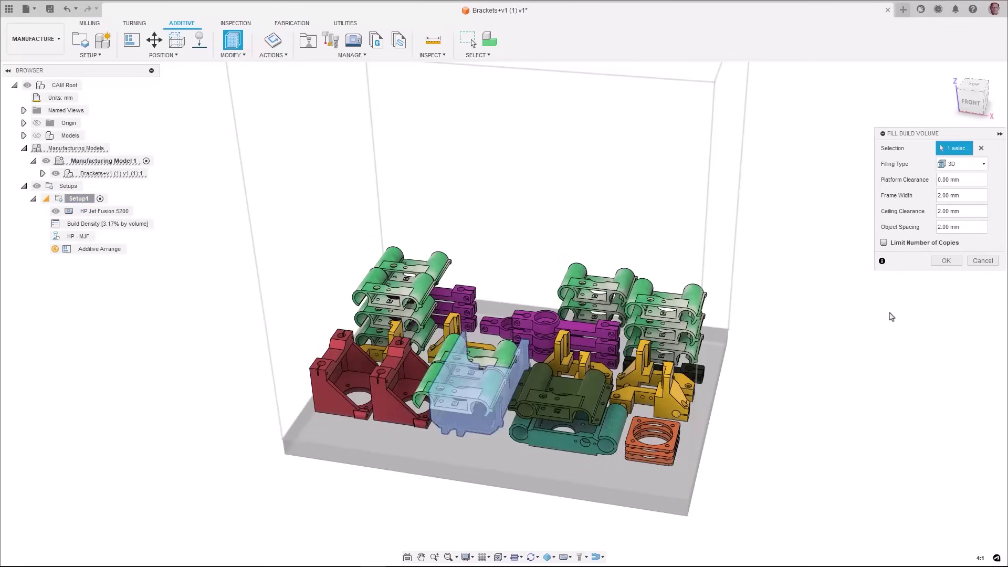
click(884, 244)
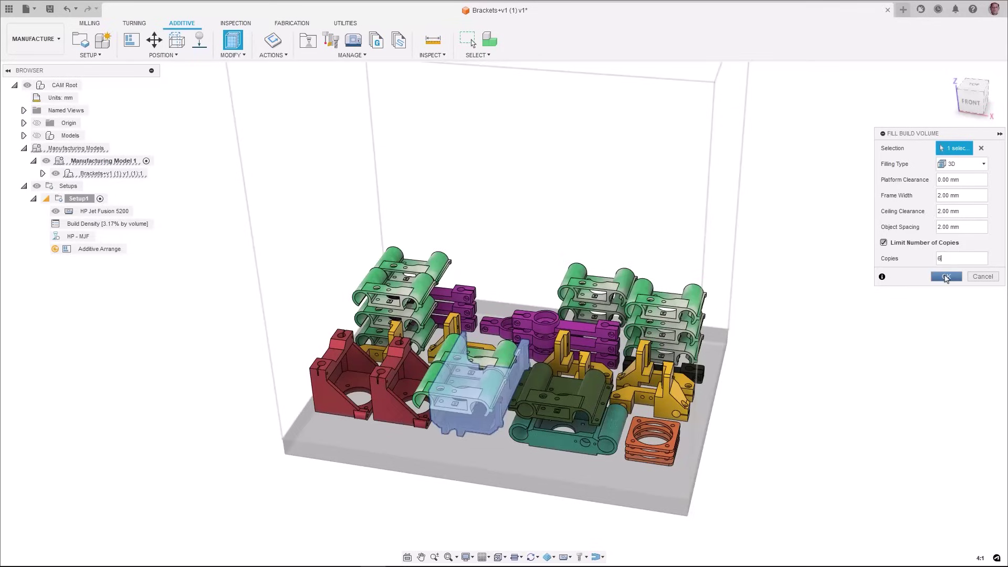
click(946, 277)
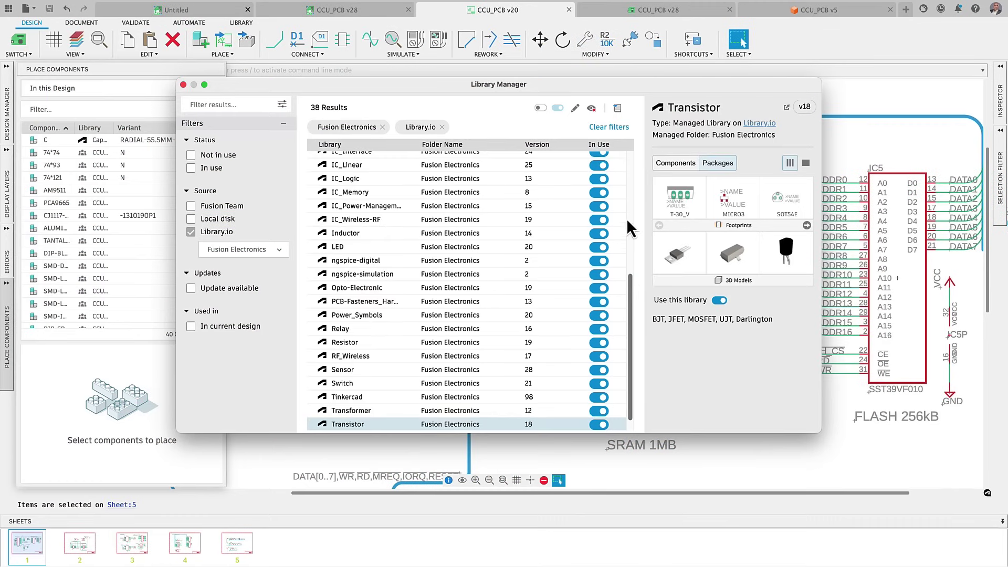
drag(629, 283, 620, 158)
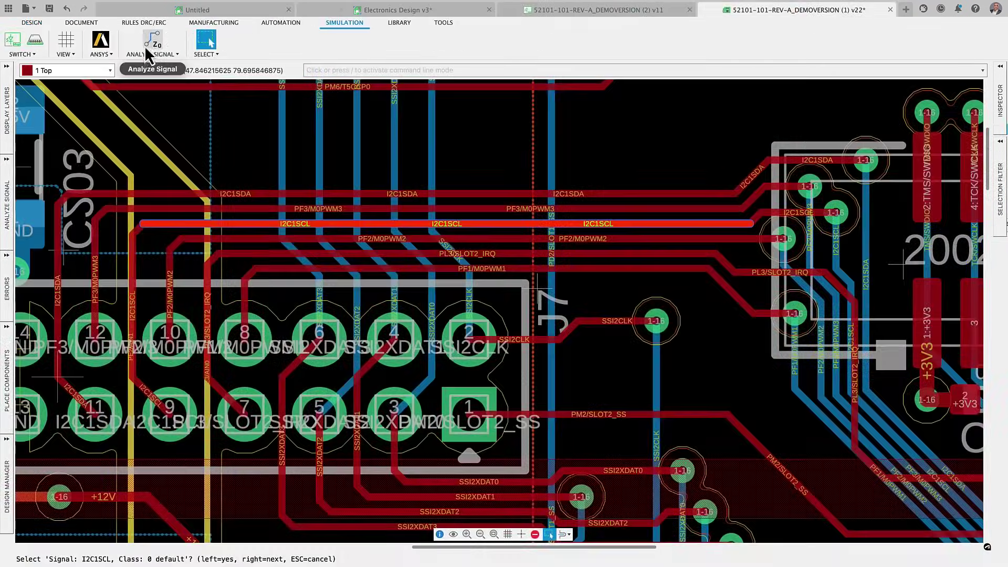
Run a signal analysis on the I2C1SCL trace and widen the impedance results table.
click(148, 43)
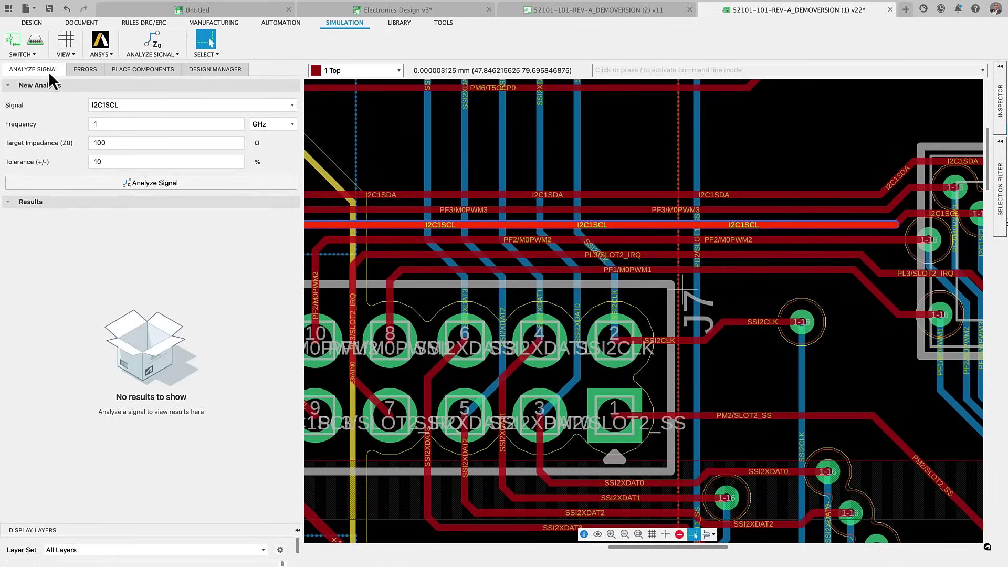
click(102, 184)
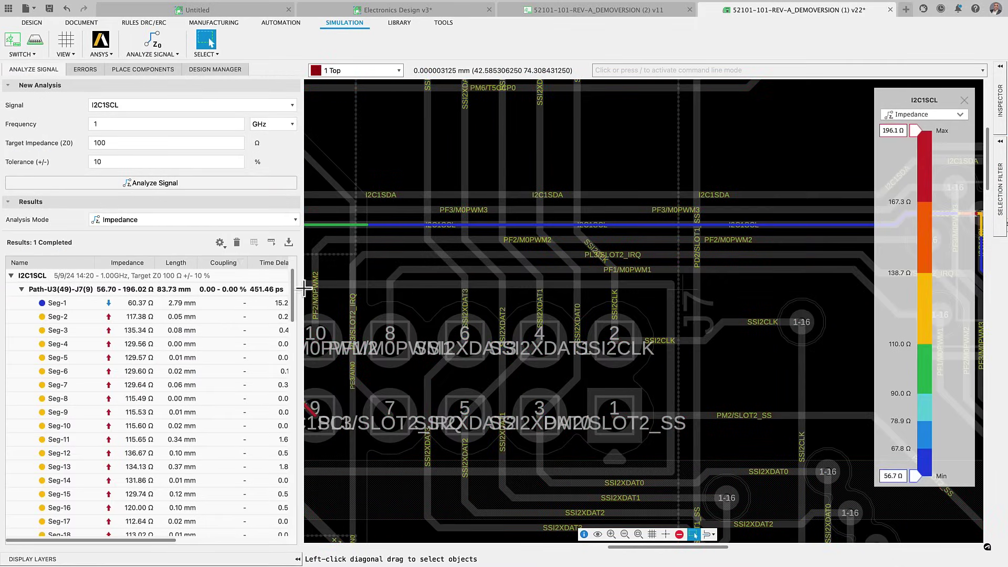
drag(419, 296, 334, 305)
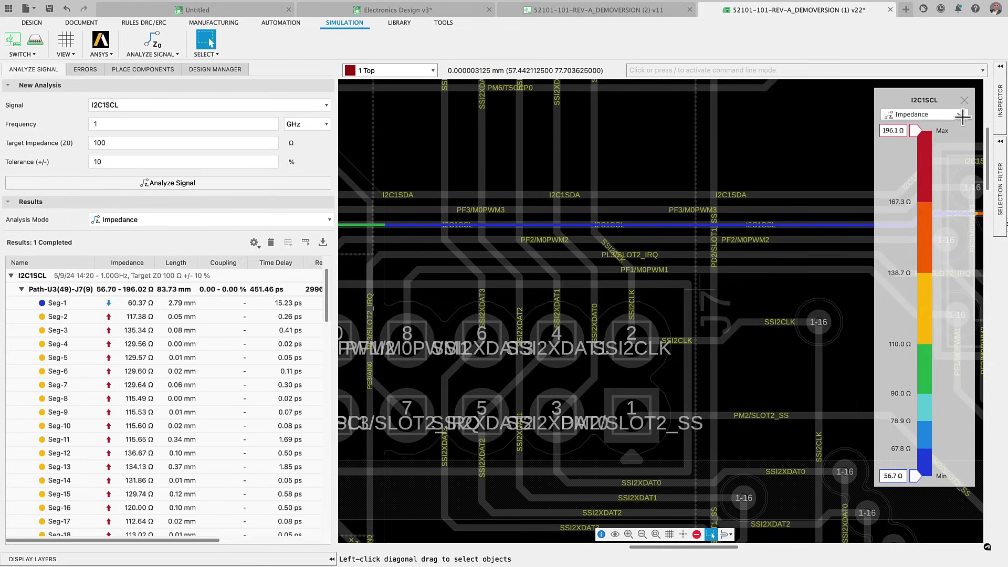
Show the Coupling results for I2C1SCL and inspect segments Seg-41 and Seg-91 on the board.
click(925, 115)
click(906, 146)
click(643, 289)
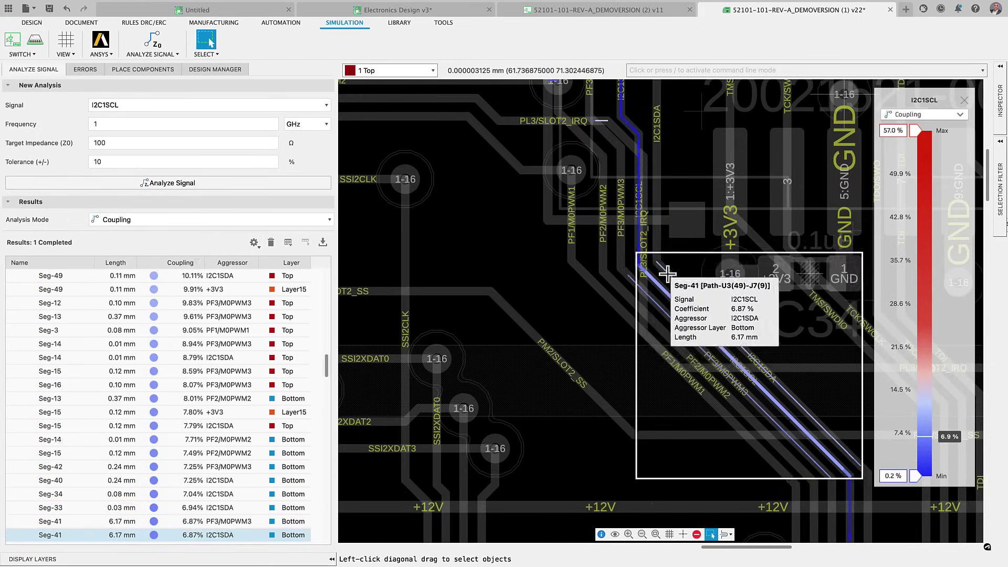
scroll(659, 277, down, 3)
click(430, 316)
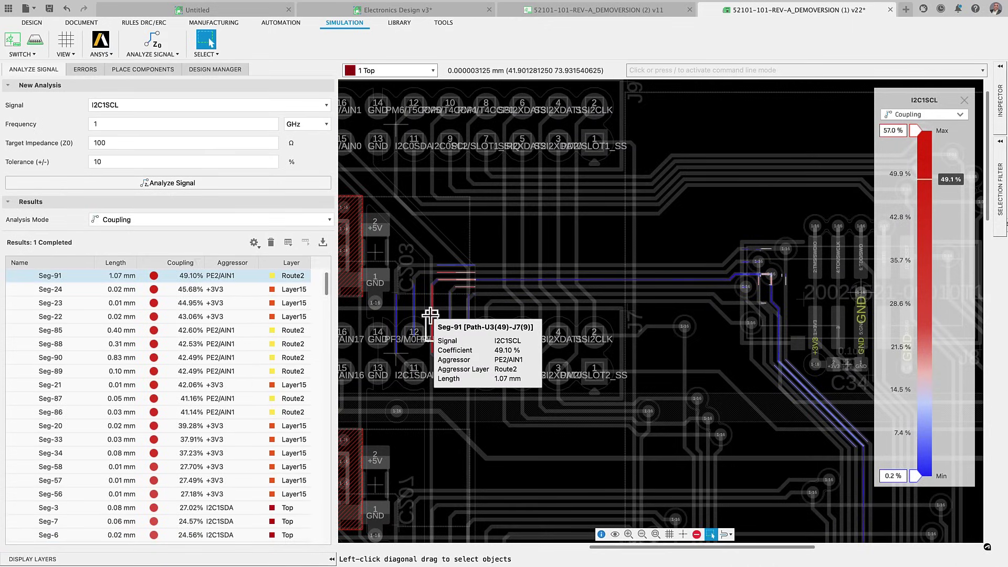
Route the USB_P and USB_N differential pair from the processor pads to the matching pads beside connector J3.
click(31, 22)
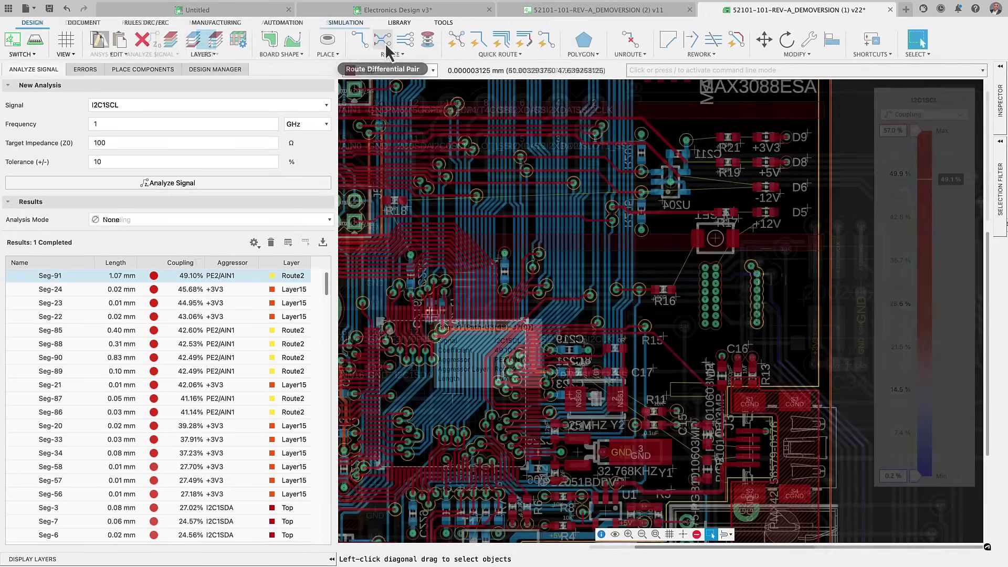
click(383, 40)
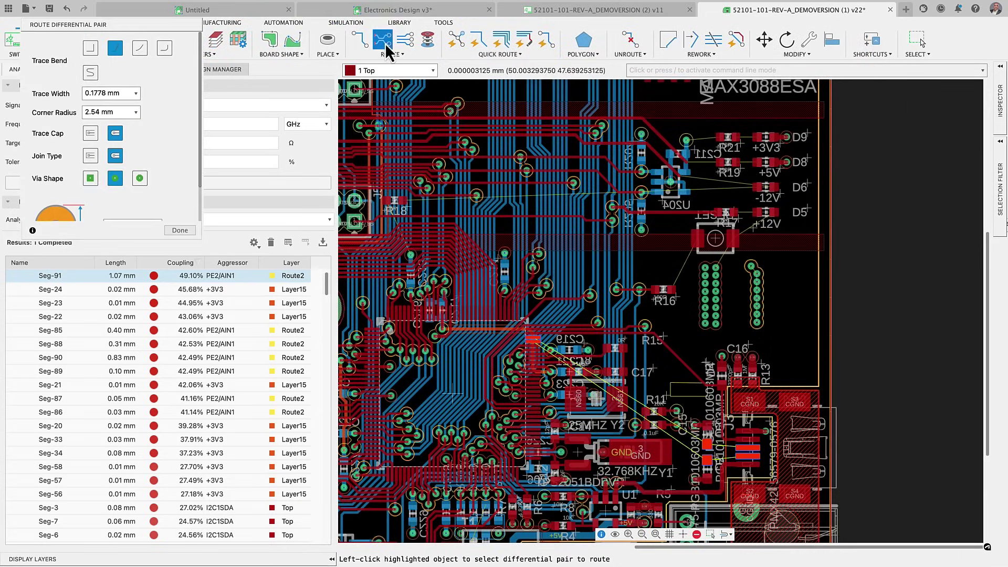
click(539, 341)
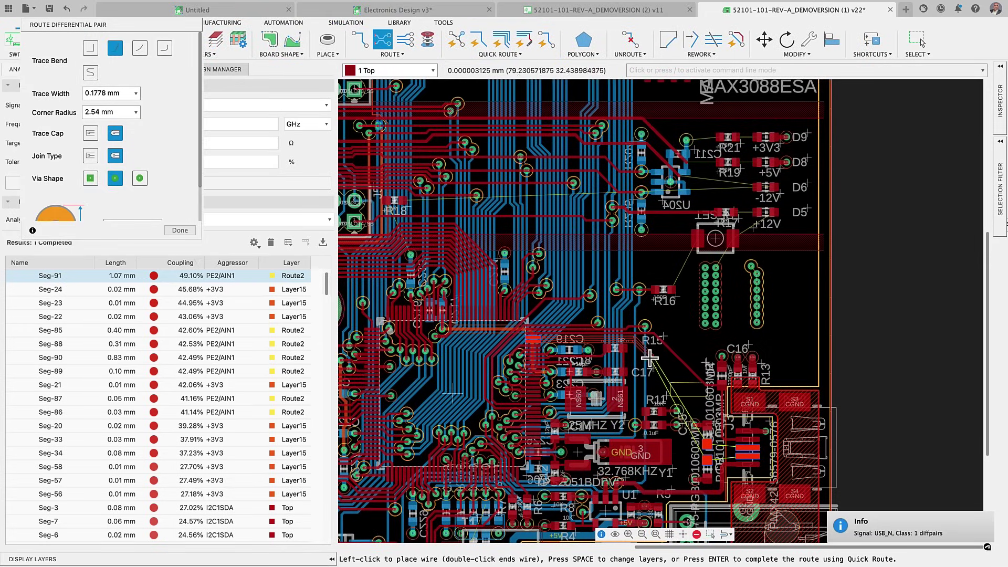
double_click(656, 365)
scroll(666, 371, up, 2)
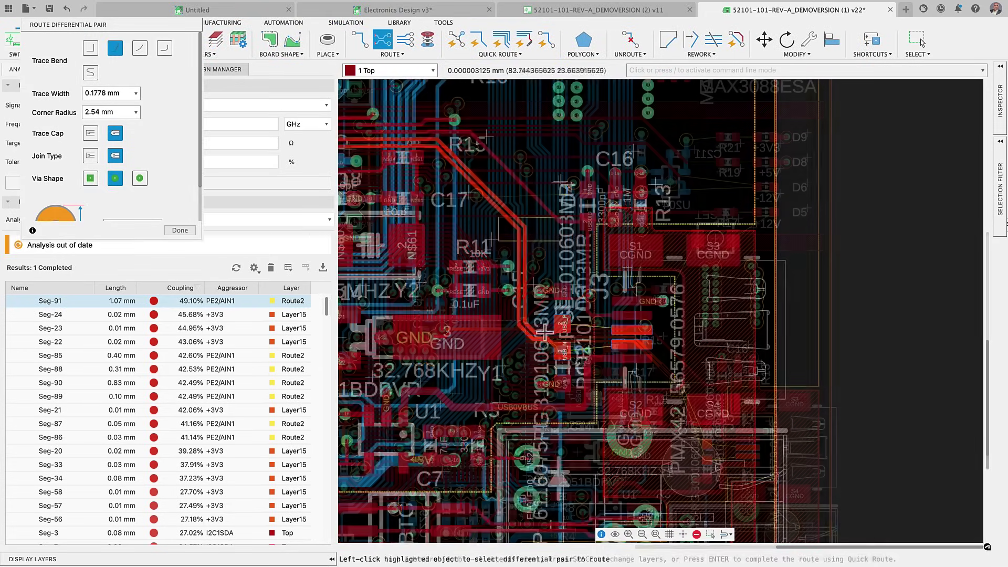
key(Escape)
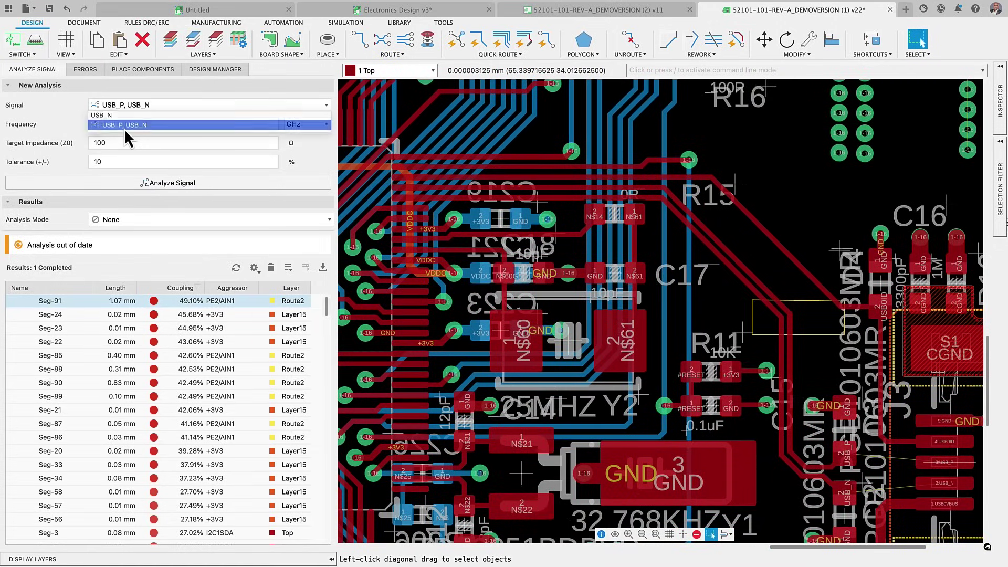
Run a signal analysis on the USB_P, USB_N pair and examine the impedance along its traces.
click(124, 126)
click(153, 182)
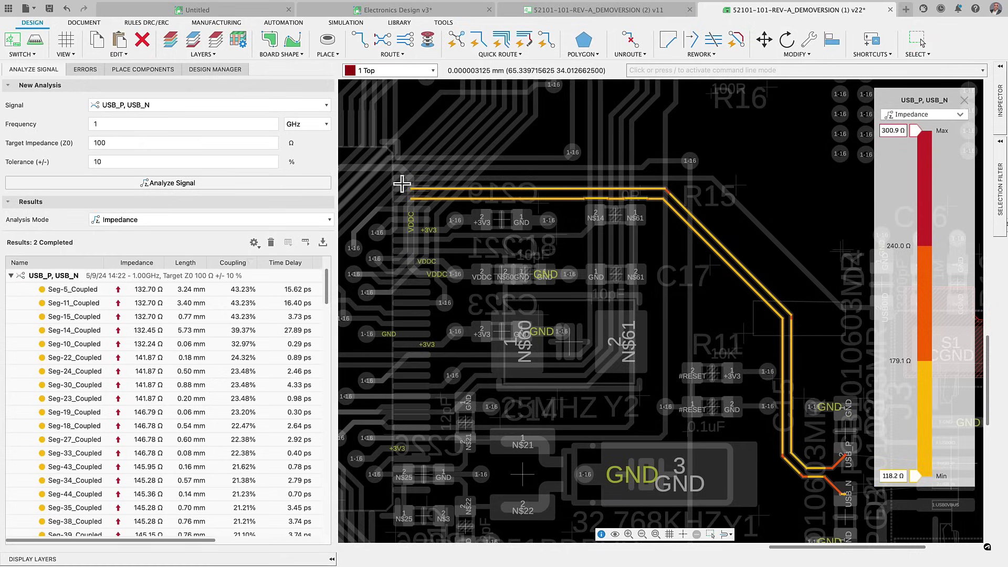
scroll(540, 203, up, 5)
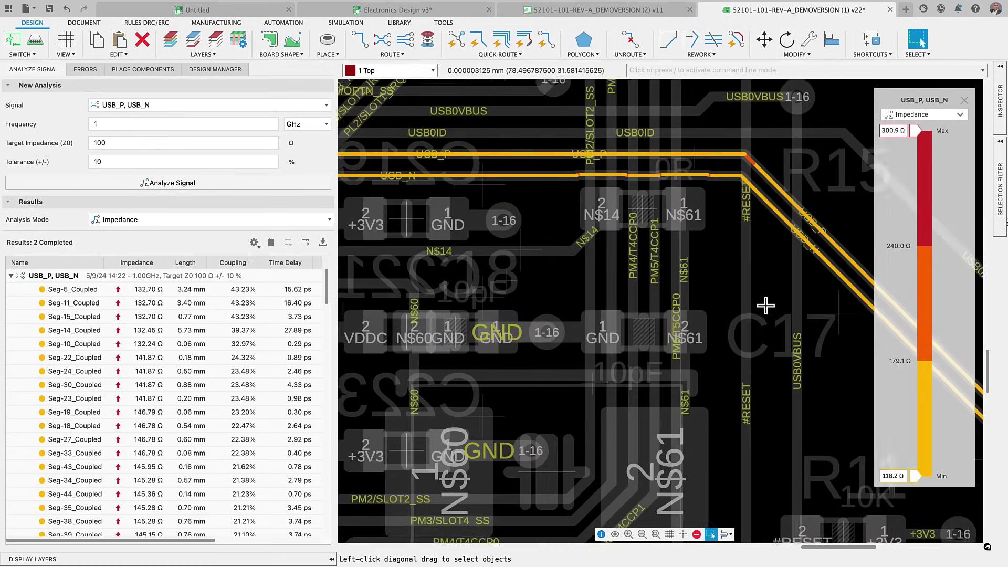
middle_drag(600, 282, 524, 214)
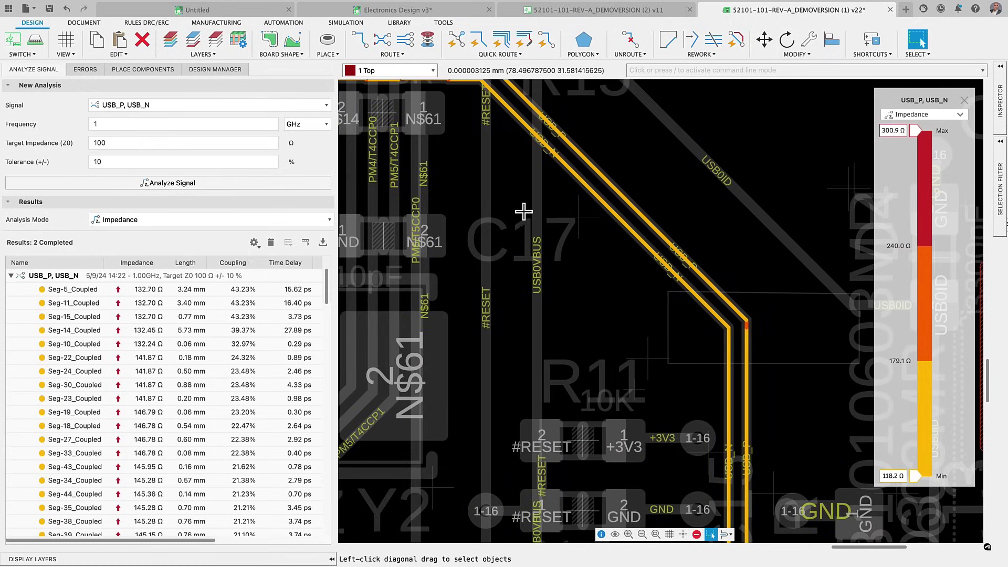
Show the Coupling results for the USB_P, USB_N pair, examine them along the route, and close the analysis overlay.
click(959, 114)
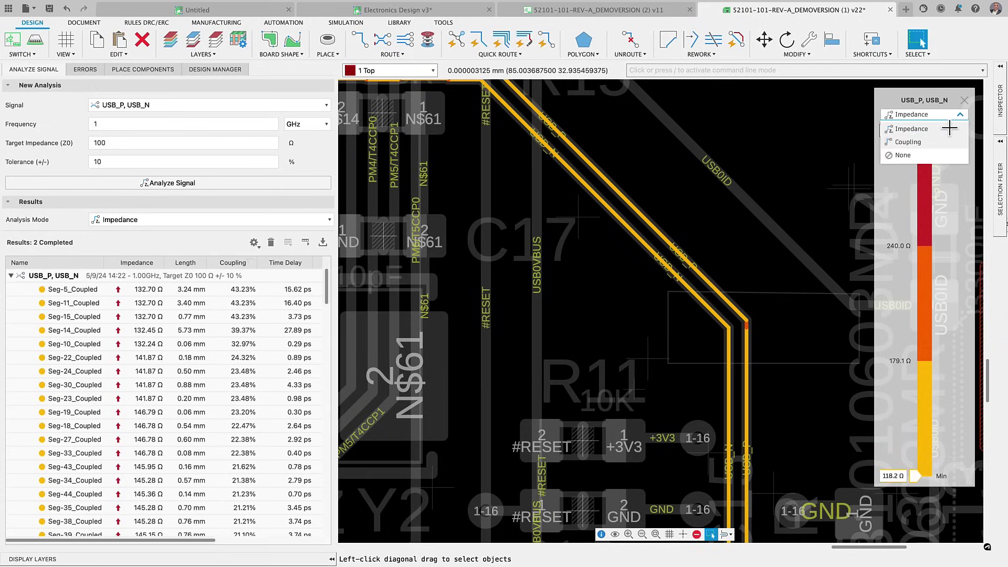
click(948, 142)
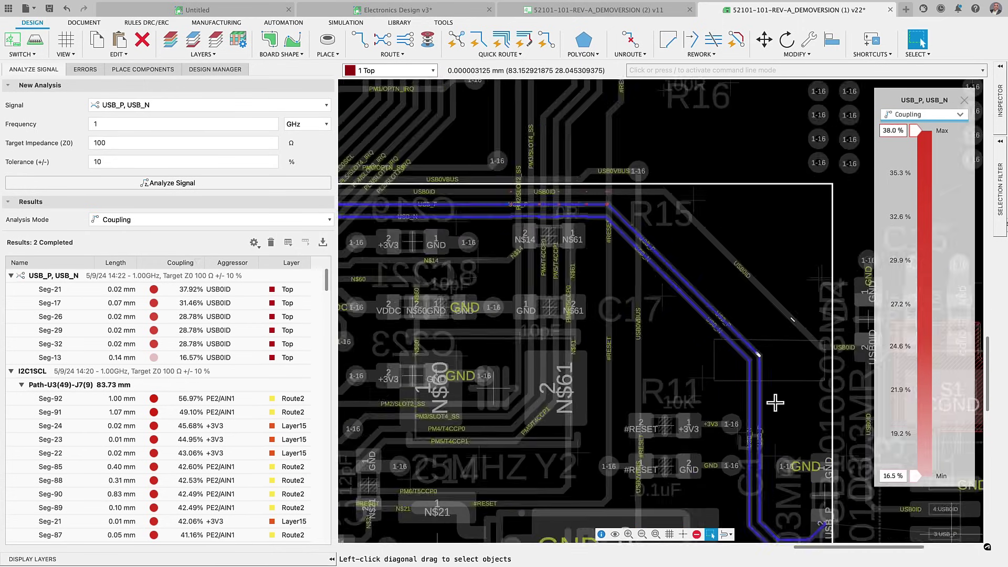
scroll(775, 403, down, 2)
middle_drag(704, 472, 594, 441)
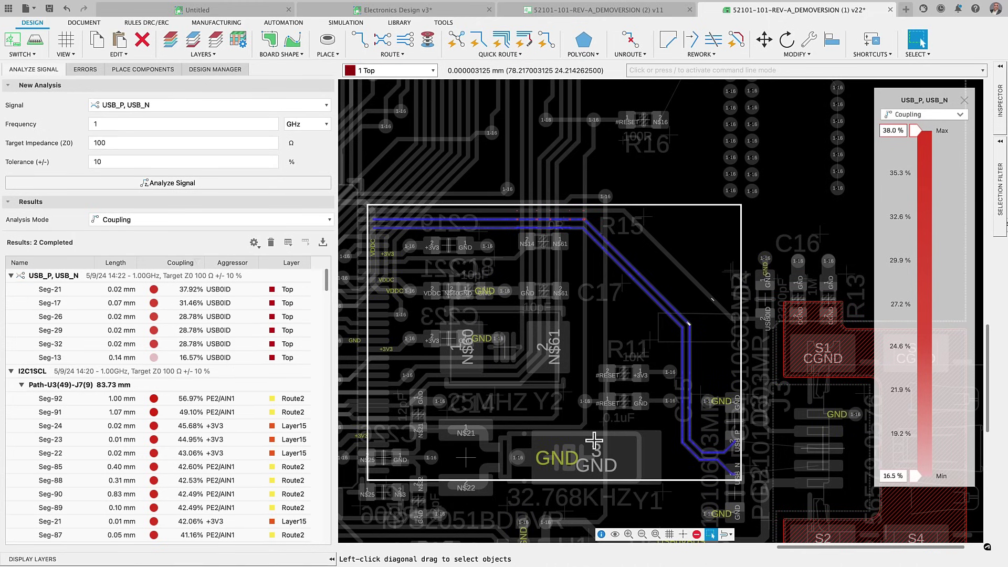
click(964, 100)
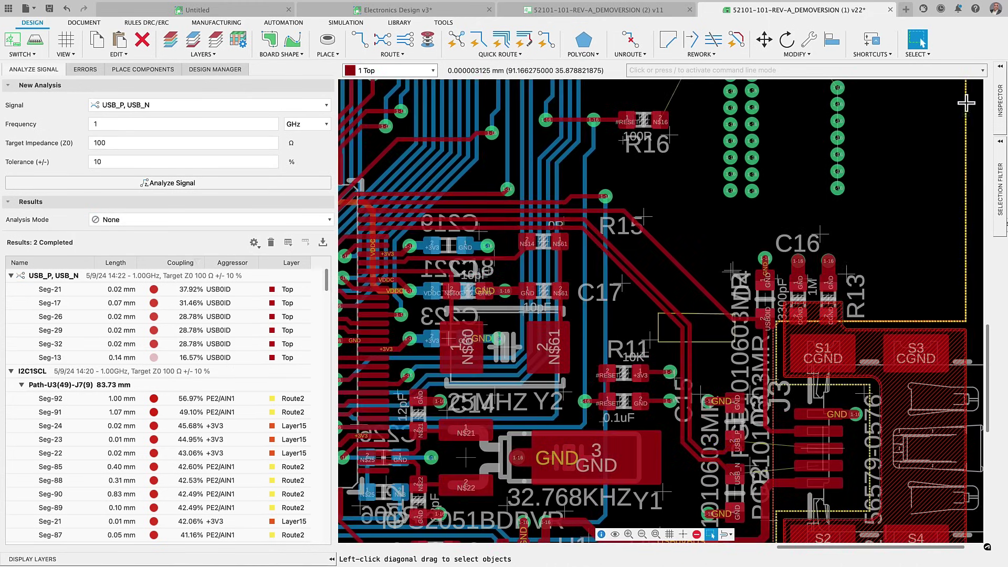
Show all polygon pour fills on the board and update the out-of-date USB_P, USB_N signal analysis.
click(583, 60)
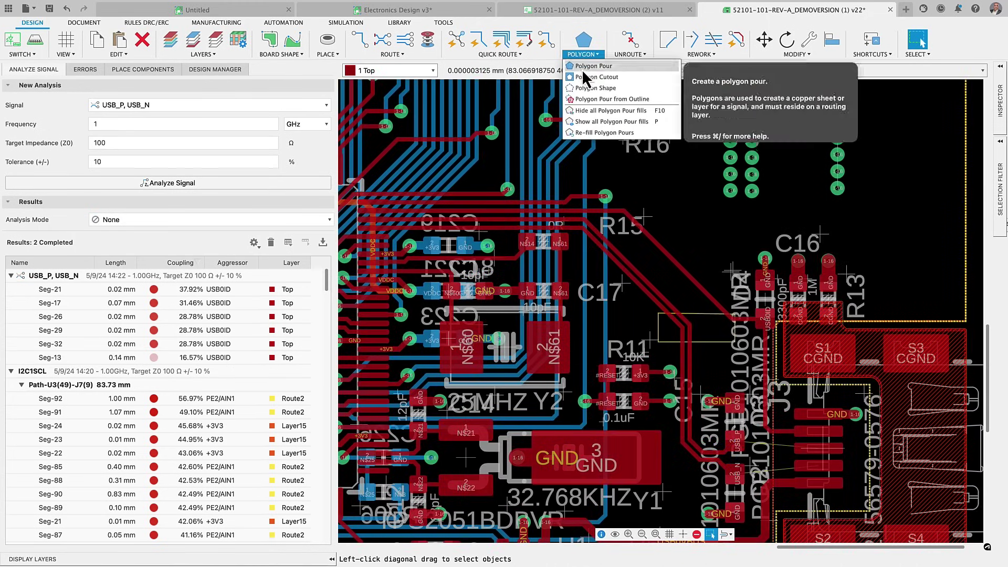
click(594, 119)
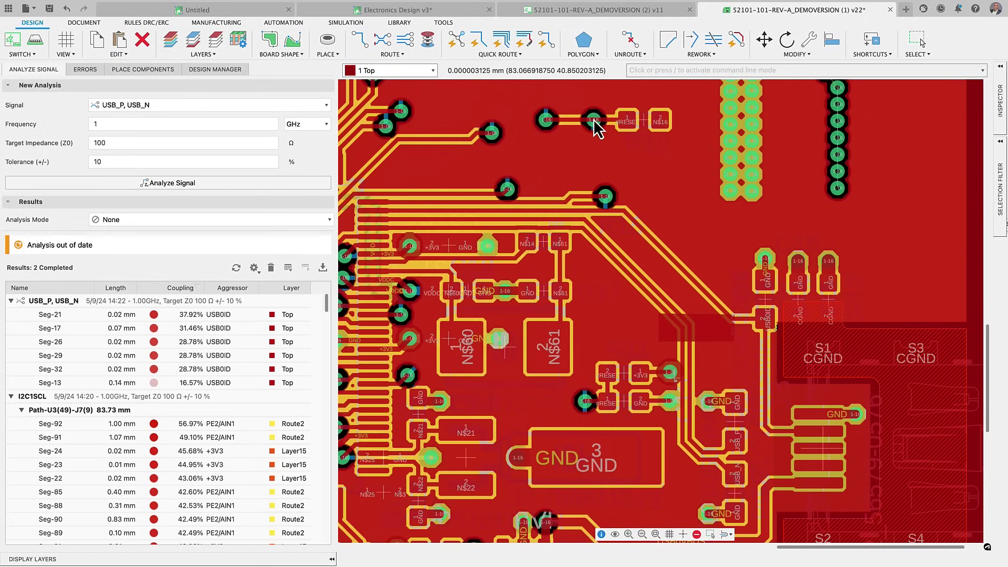
key(Escape)
click(236, 268)
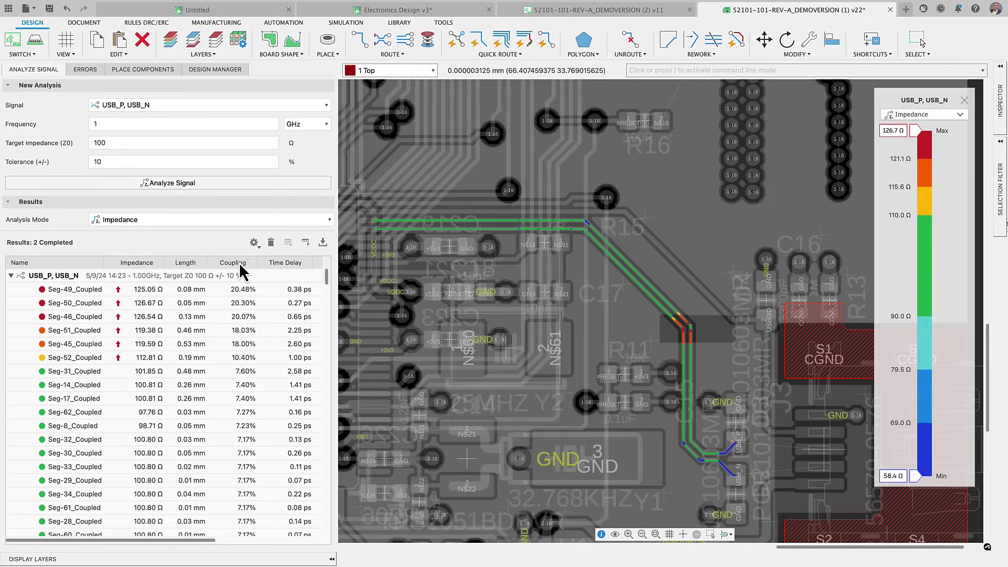
key(Escape)
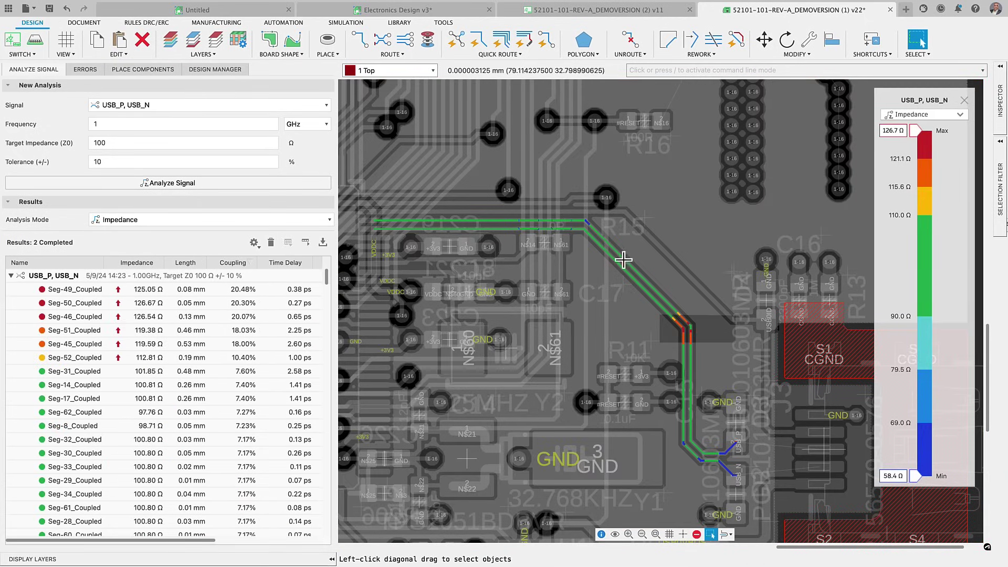
Examine the impedance at the bend of the USB_P, USB_N pair, show its Coupling results, and close the analysis overlay.
scroll(659, 296, up, 2)
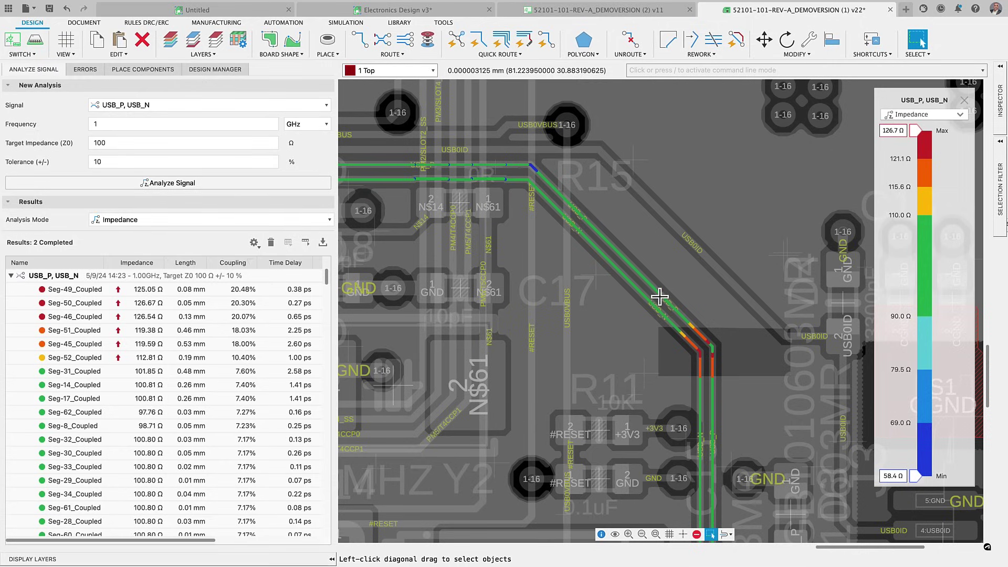
click(962, 114)
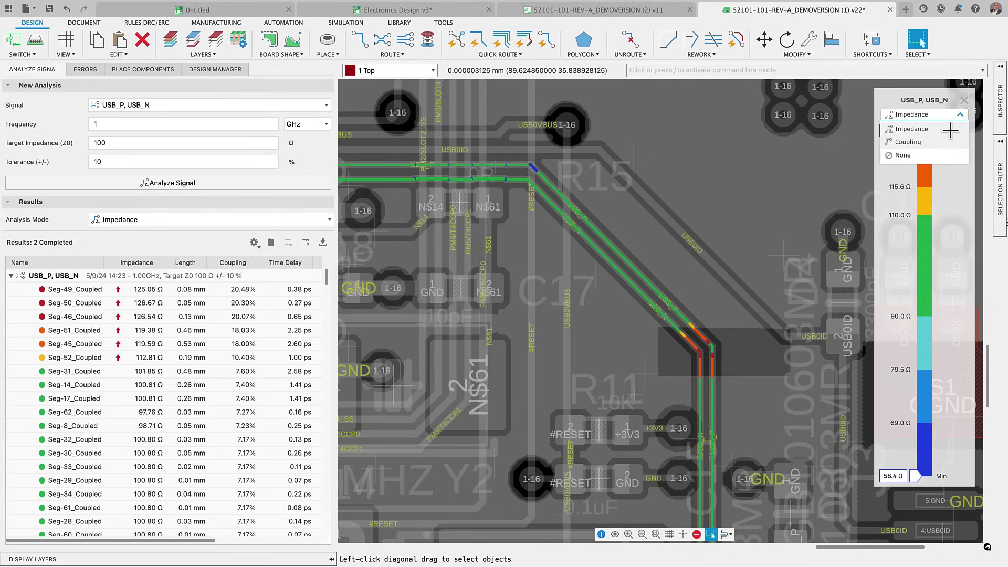
click(946, 140)
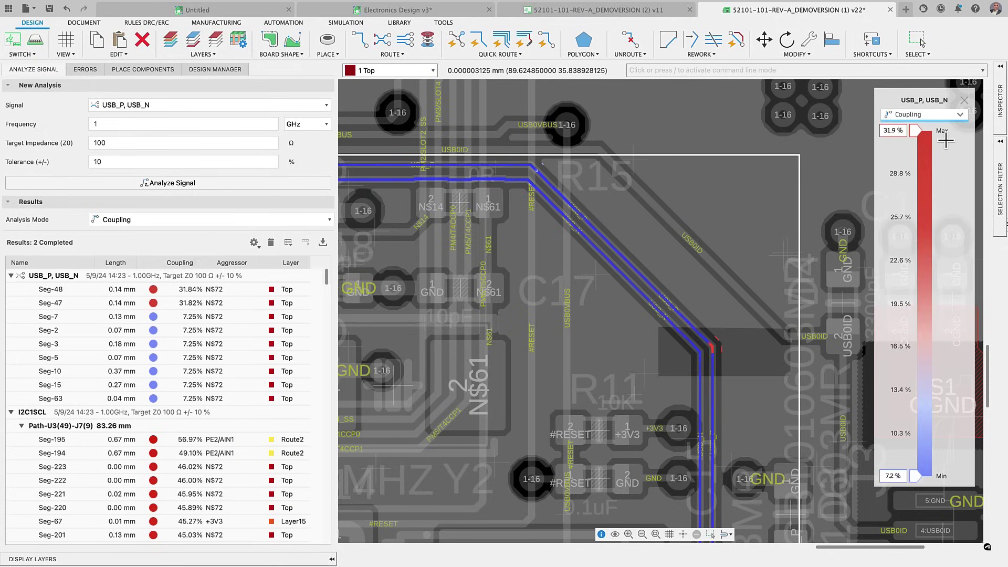
click(968, 99)
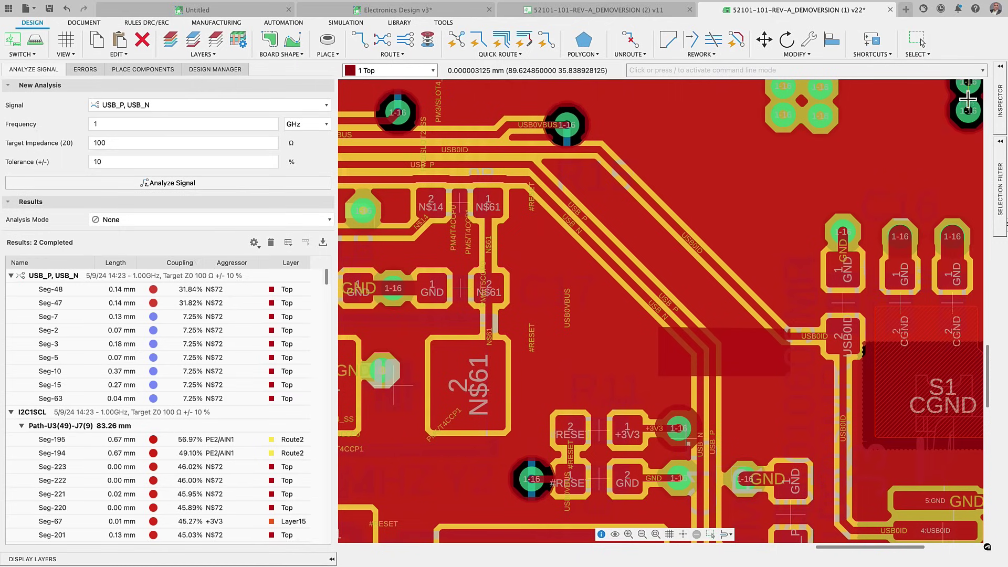
Collapse the Analyze Signal dialog, fit the whole board in view, and hide all polygon pour fills.
right_click(46, 70)
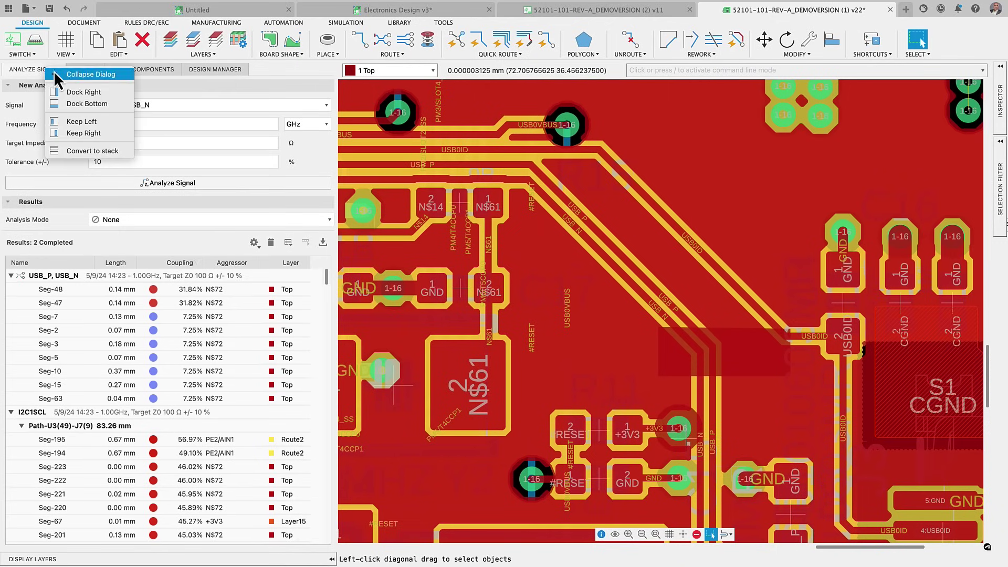
click(91, 74)
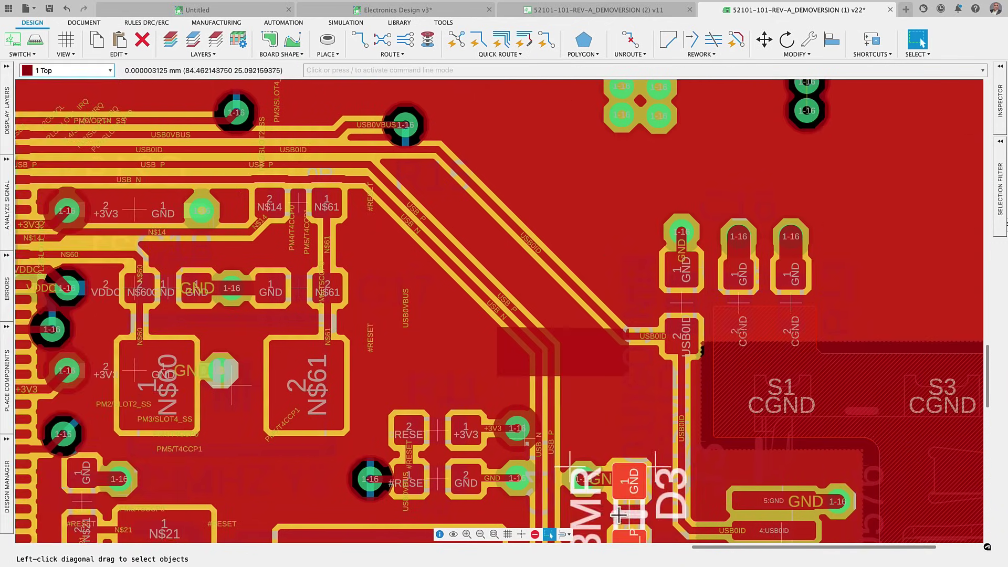
click(493, 534)
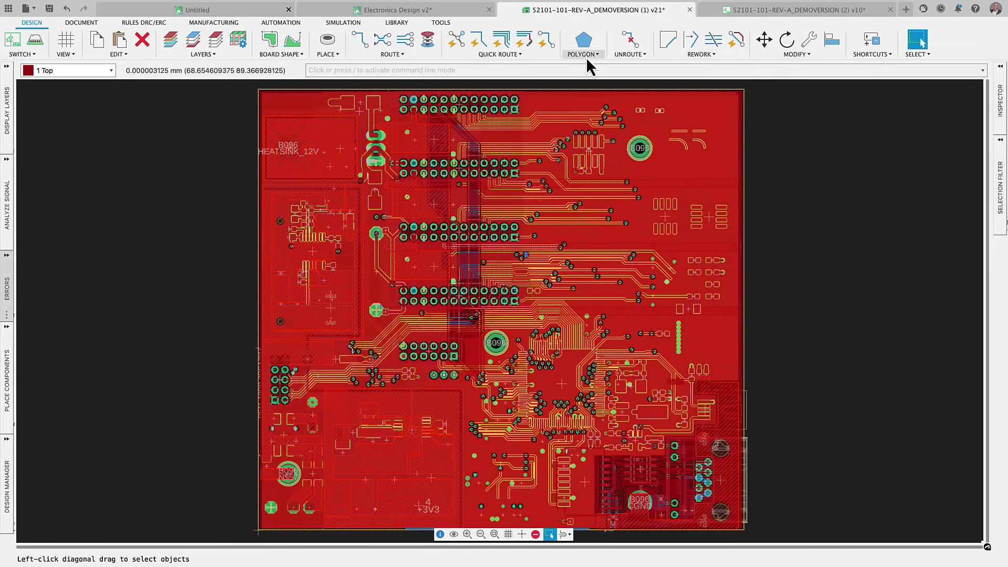
click(586, 55)
click(593, 110)
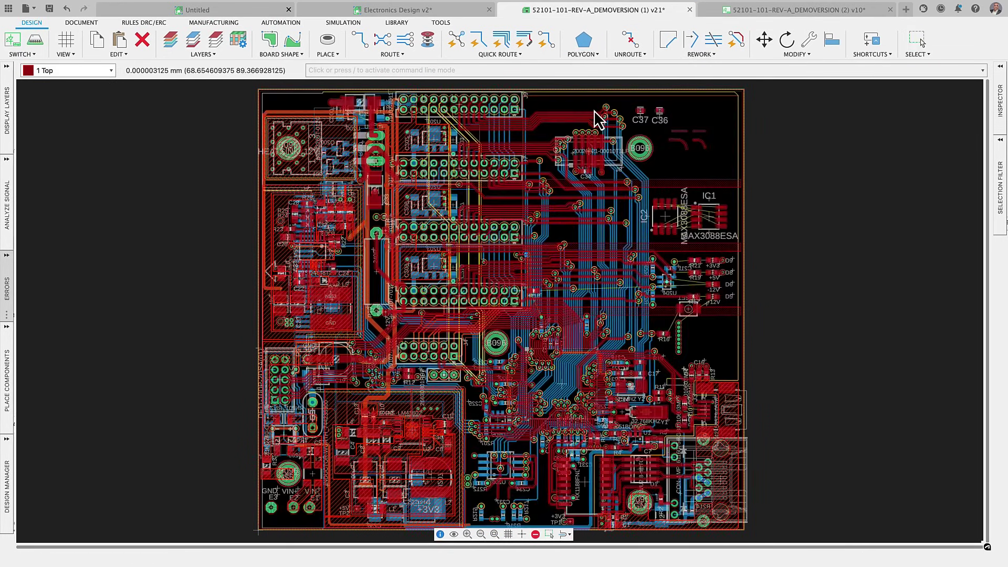
Copy the column of eight vias beside R16 and paste it just to the right with Use Source Signal enabled.
scroll(693, 357, up, 5)
scroll(689, 343, up, 6)
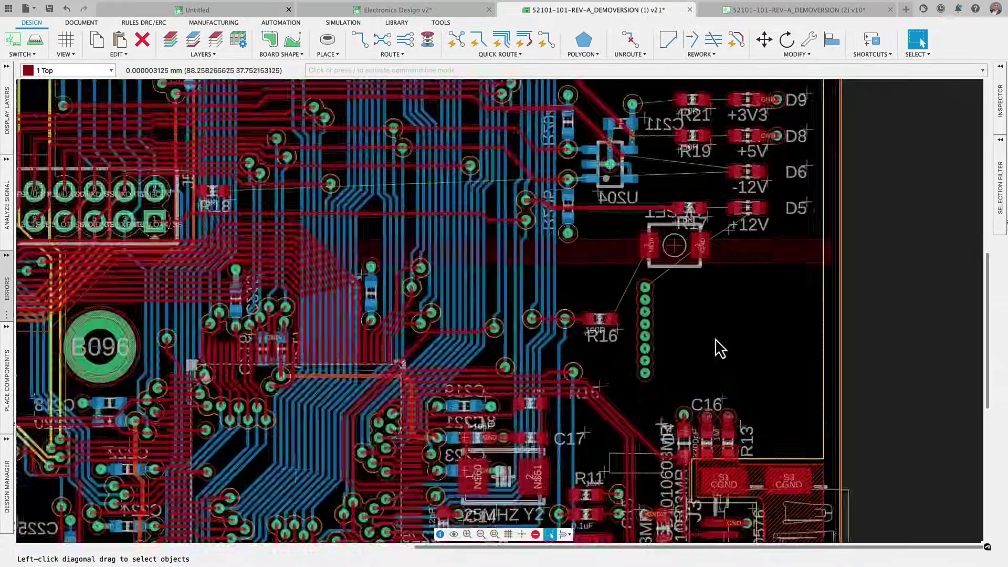
middle_drag(713, 338, 589, 319)
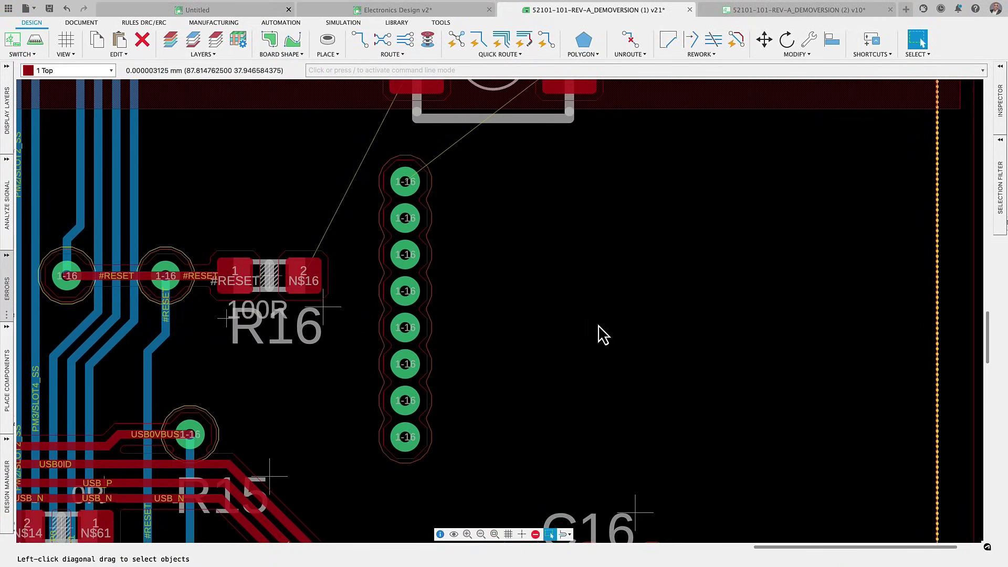
drag(372, 153, 456, 470)
click(98, 42)
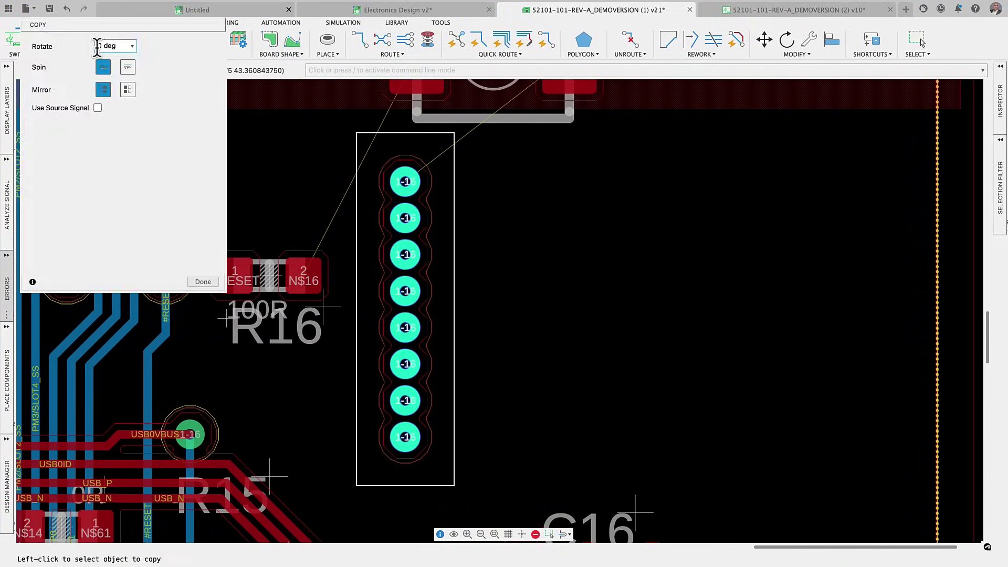
click(203, 284)
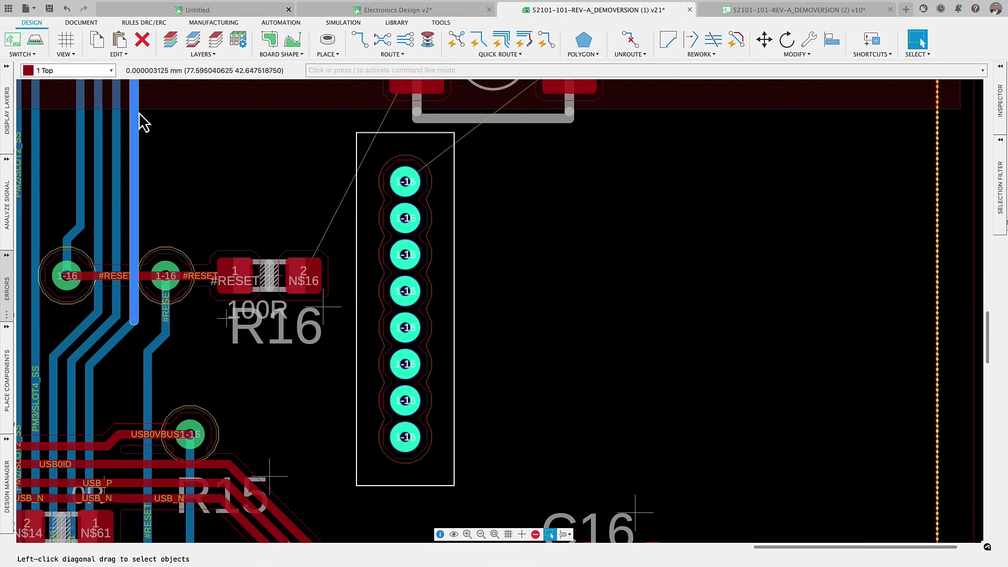
click(121, 47)
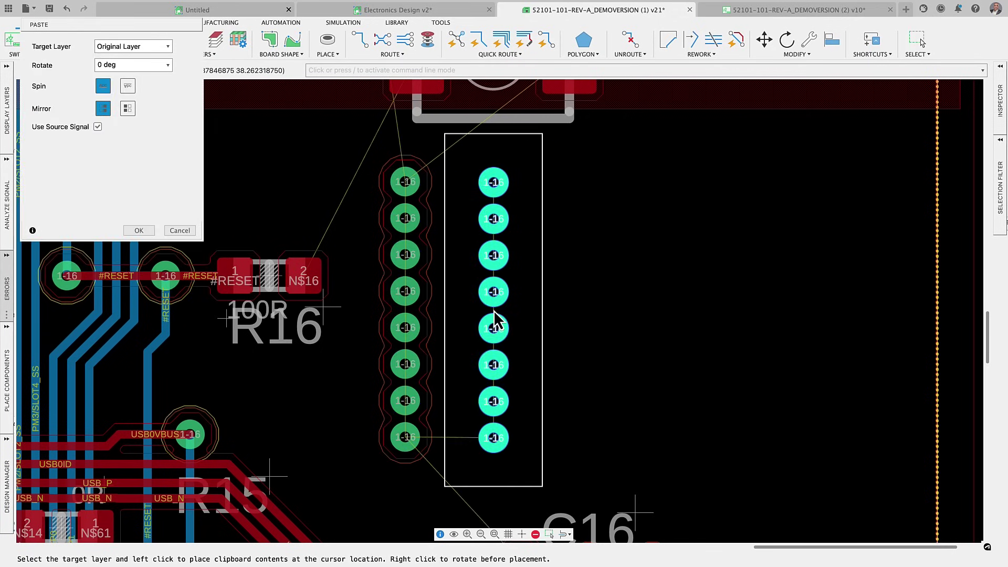
click(494, 322)
Check the signal name in the properties of the top via in the pasted second column.
right_click(505, 194)
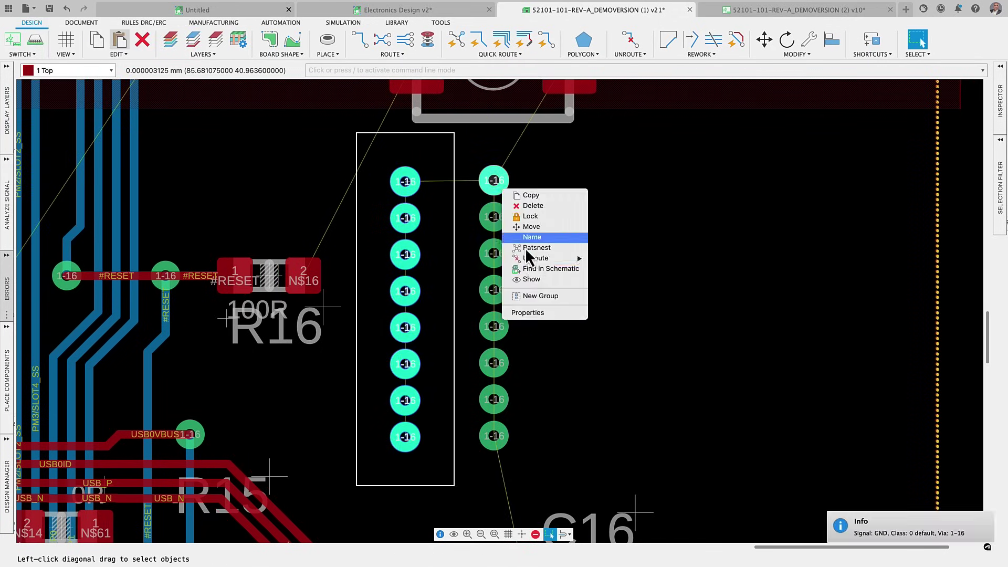
click(536, 310)
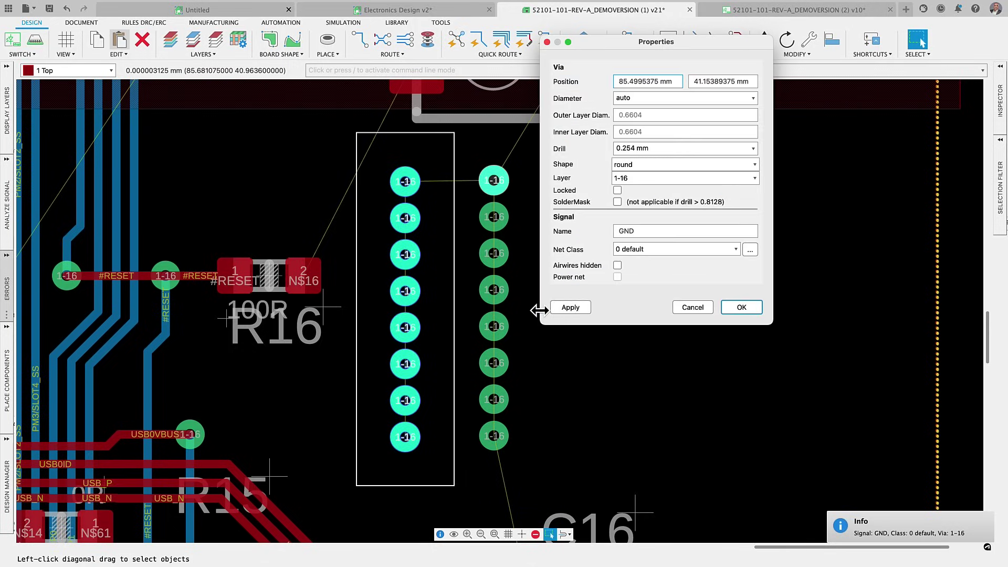
click(741, 308)
Copy the second via column and paste it to the right as a third column with Use Source Signal disabled.
drag(466, 151, 525, 482)
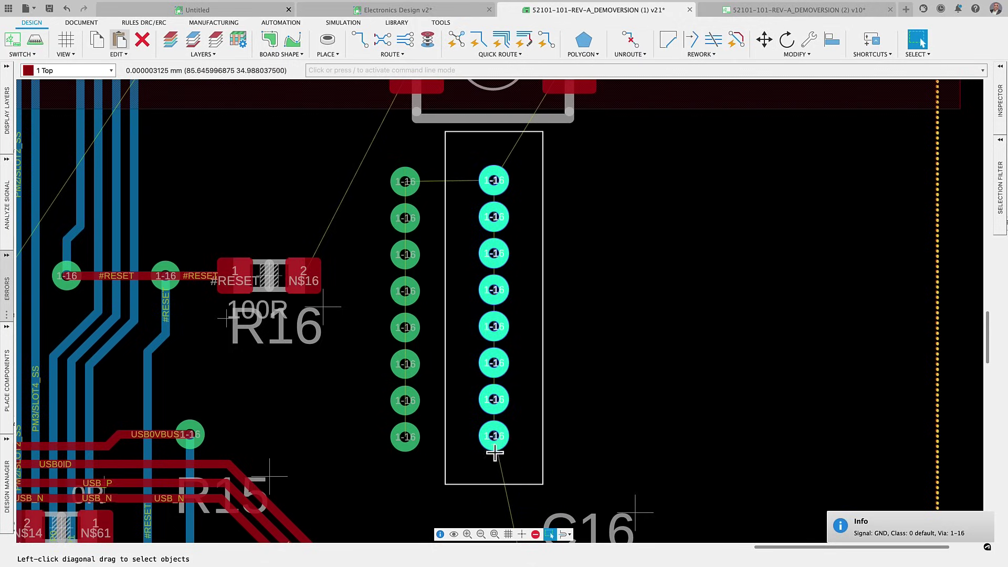
click(101, 44)
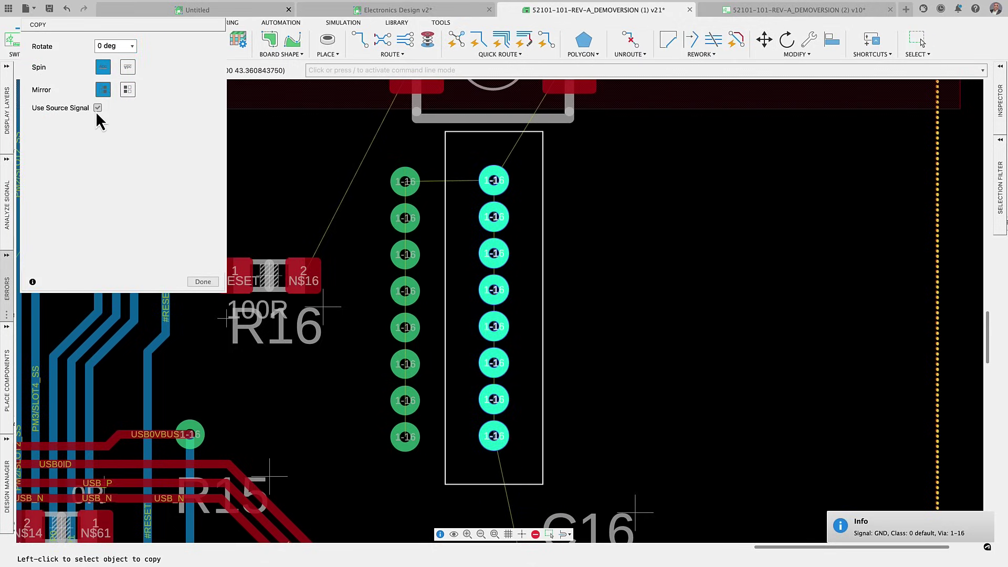
click(203, 282)
click(129, 44)
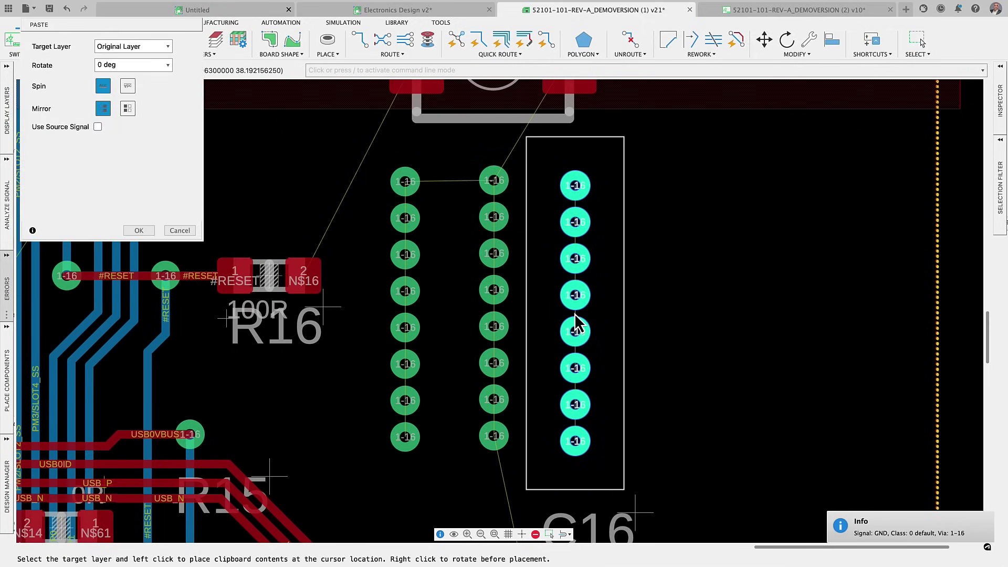
click(575, 325)
Check the signal name in the properties of the top via in the third column.
right_click(575, 188)
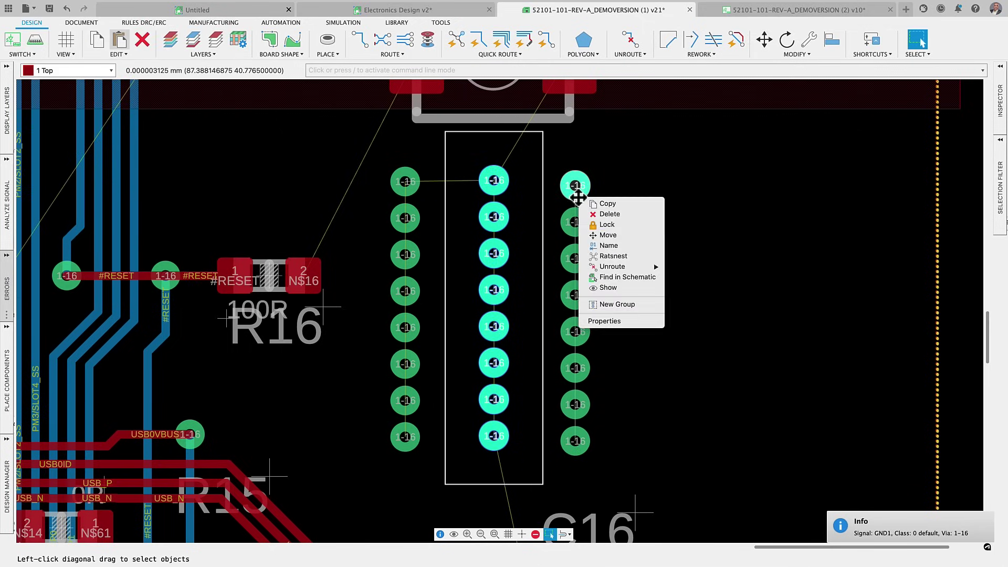
click(618, 319)
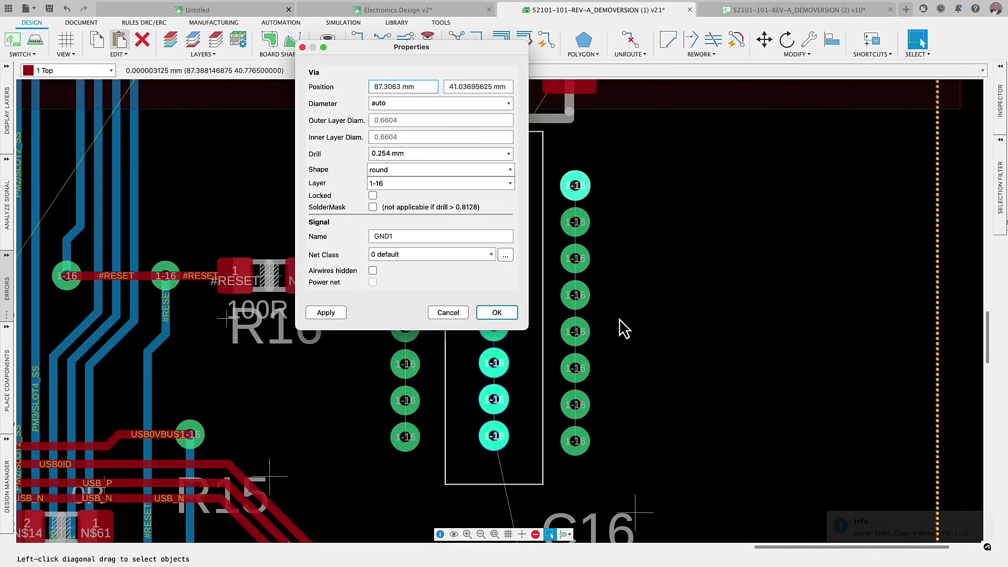
click(499, 314)
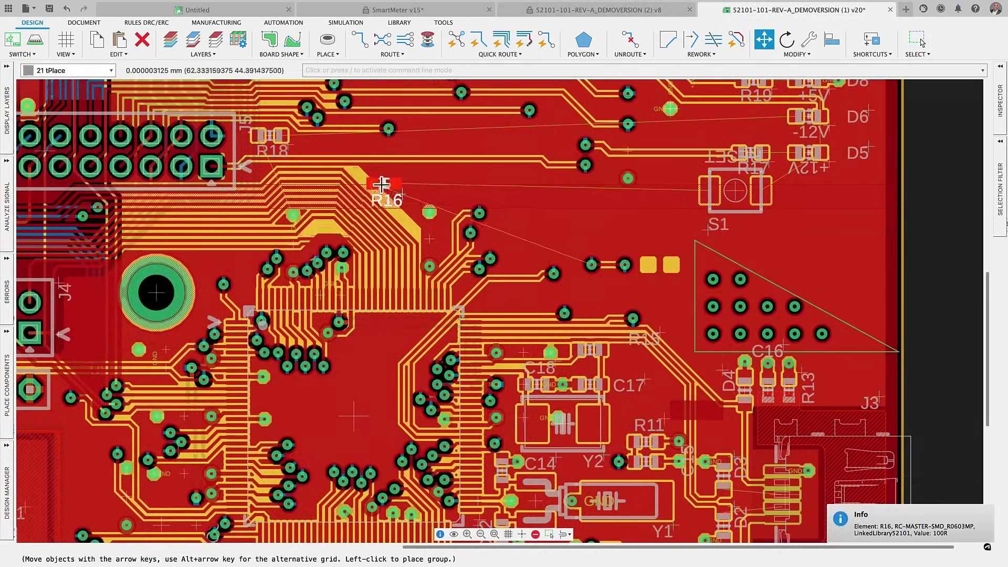
Place the resistor R16 being moved over the traces above the processor, to the right of connector J5.
click(378, 187)
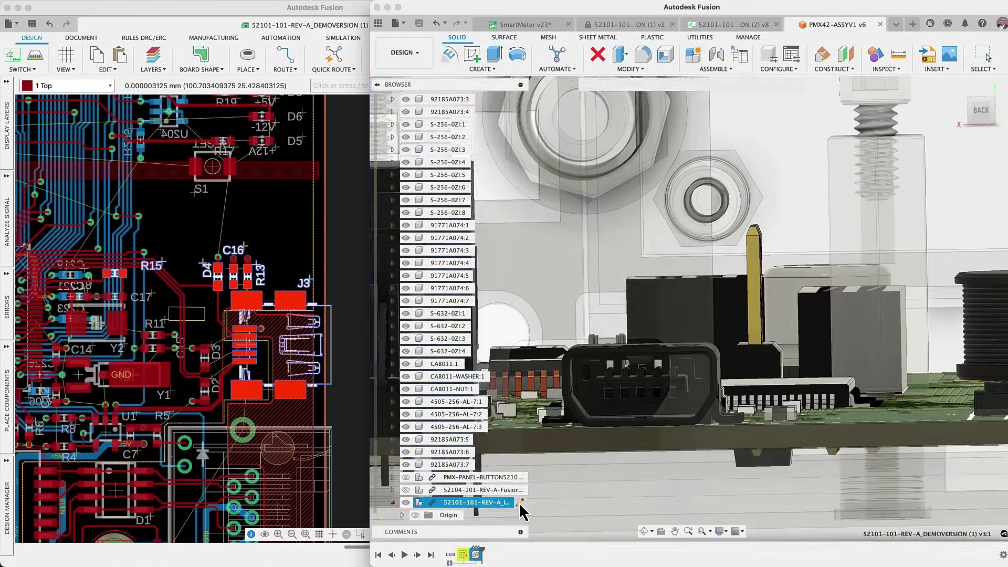
Edit the 52101-101-REV-A board in place and move its USB connector 2.6 mm in X with Update 2D PCB and Reroute enabled.
click(521, 502)
click(522, 54)
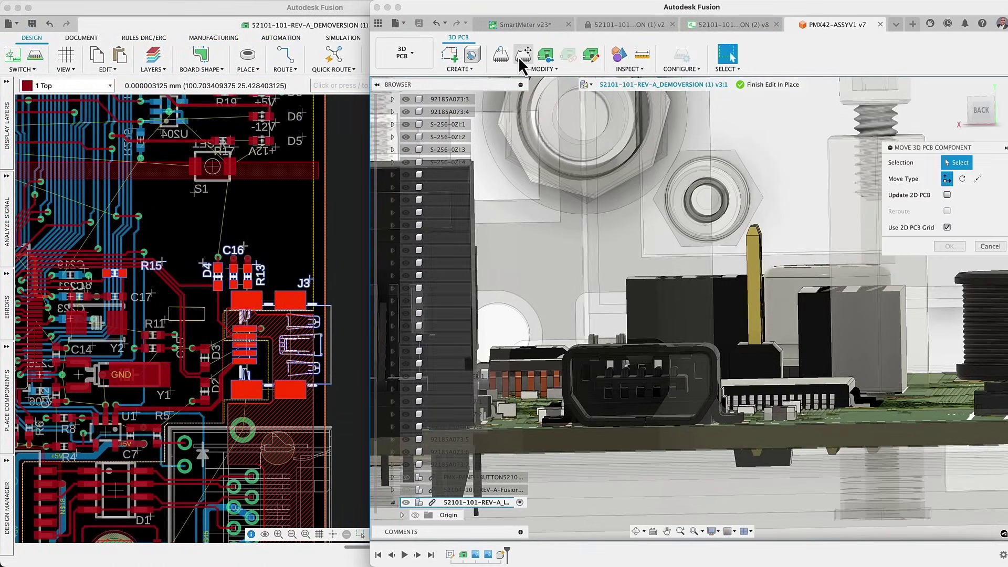
click(605, 377)
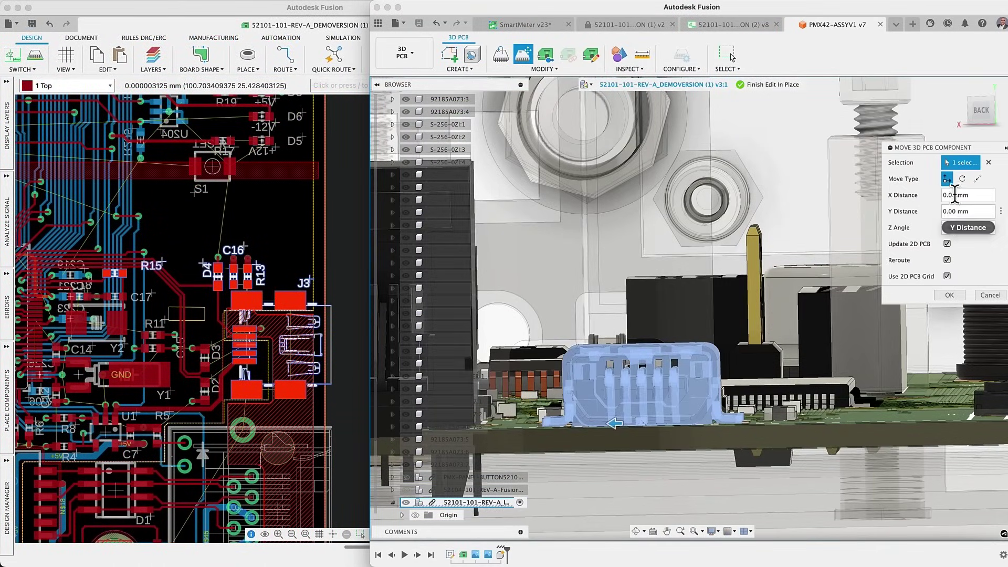
click(961, 195)
text(2.6)
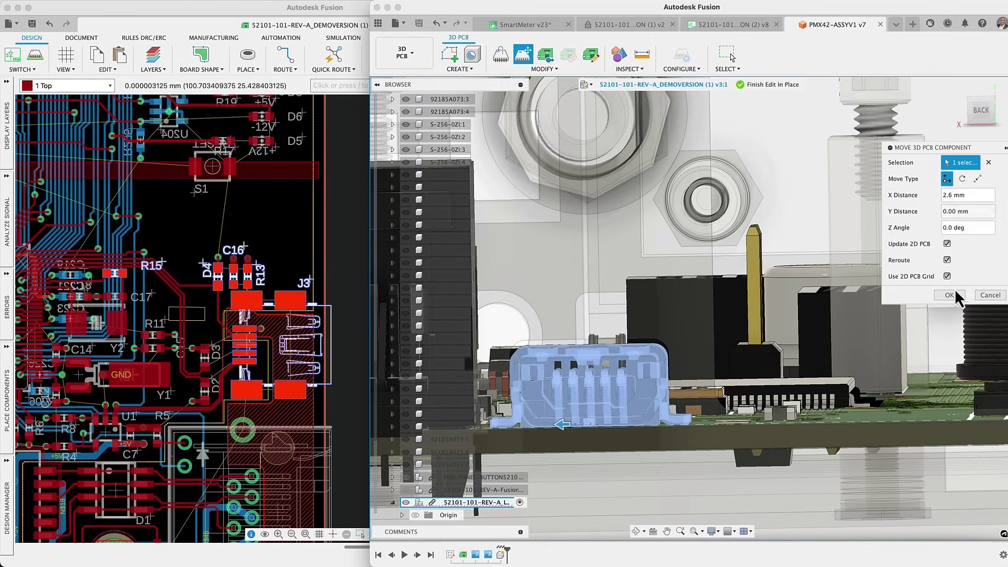
click(951, 295)
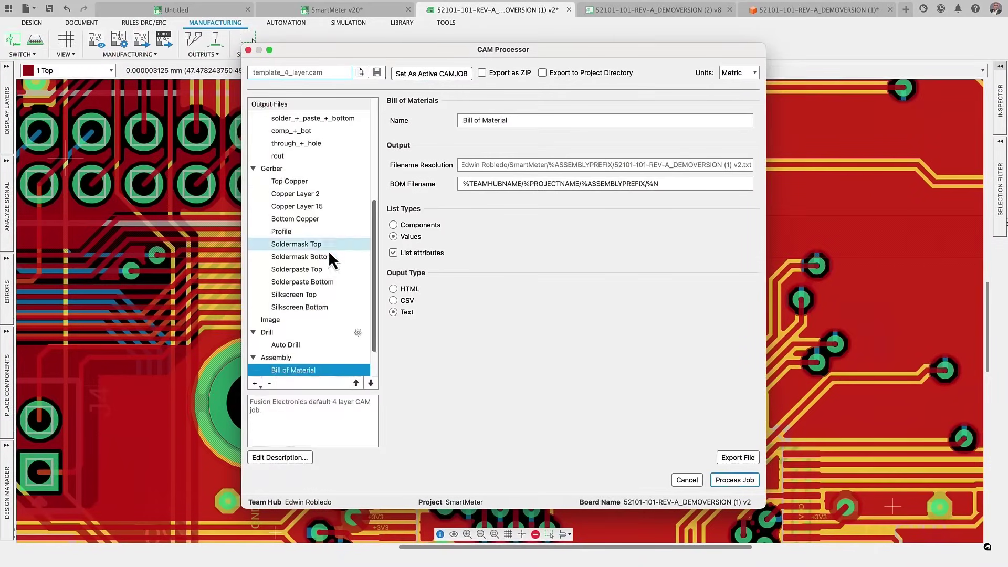
Preview the ODB++ outputs comp_+_top, solder_+_paste_+_top and top in the CAM Processor.
scroll(331, 197, up, 5)
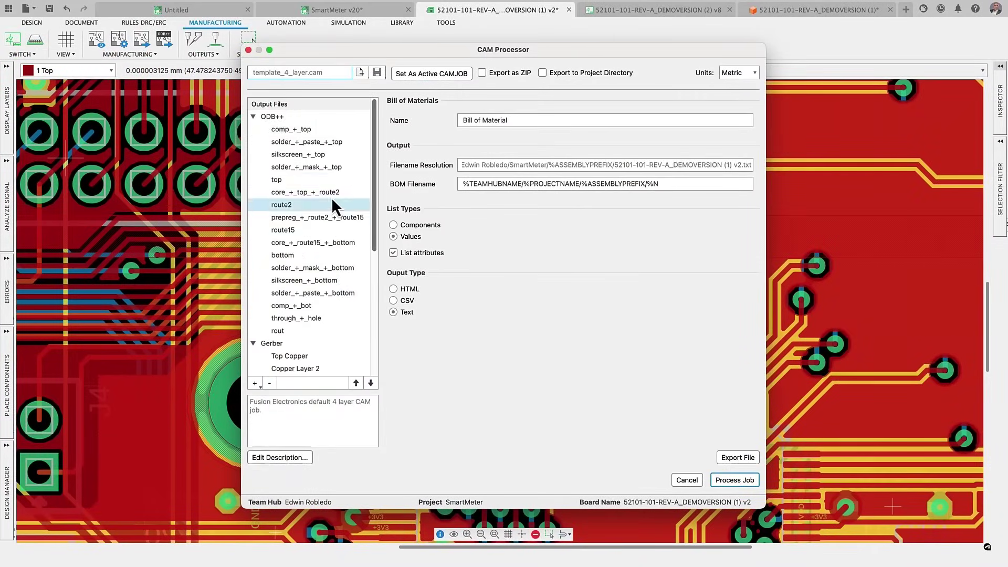
click(302, 131)
click(298, 146)
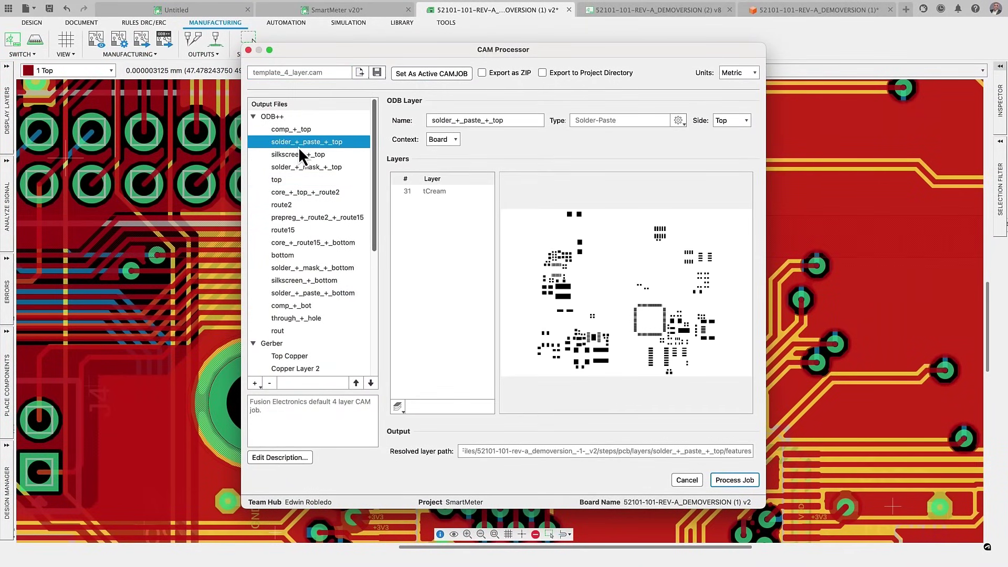
click(282, 181)
Preview the Gerber outputs Top Copper and Bottom Copper, and show the Image output options with their page previews.
scroll(353, 320, down, 2)
click(354, 324)
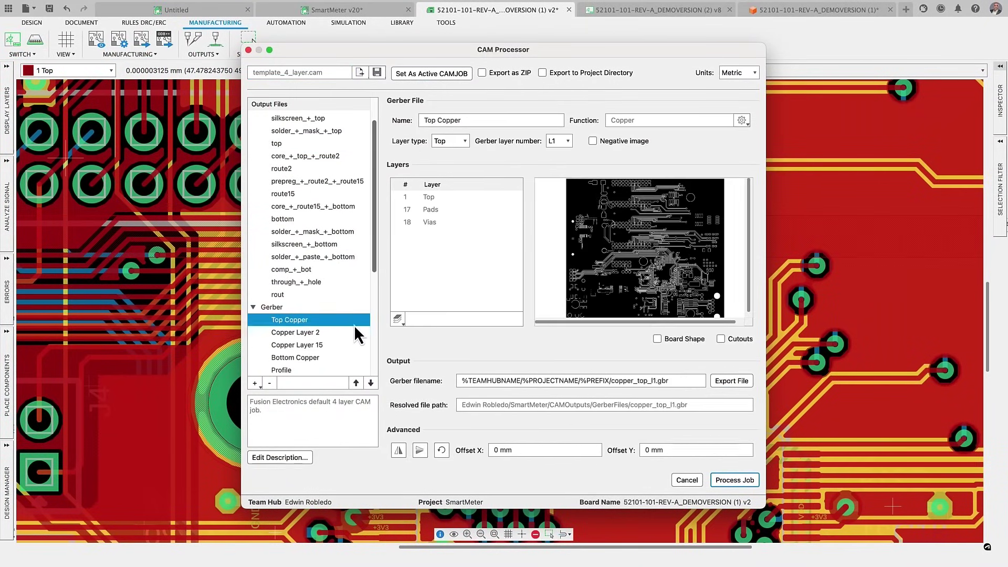
click(312, 359)
scroll(312, 358, down, 5)
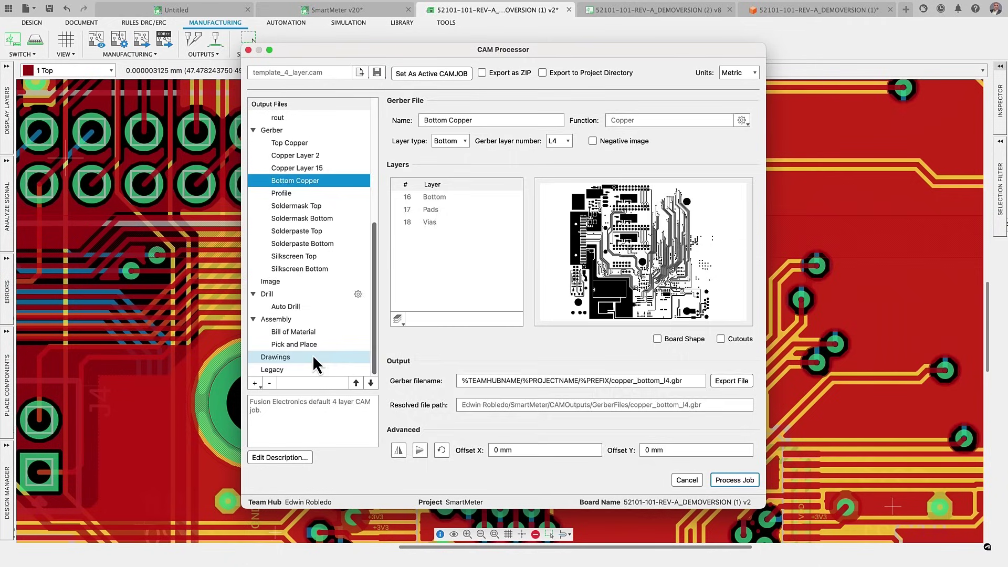
click(271, 281)
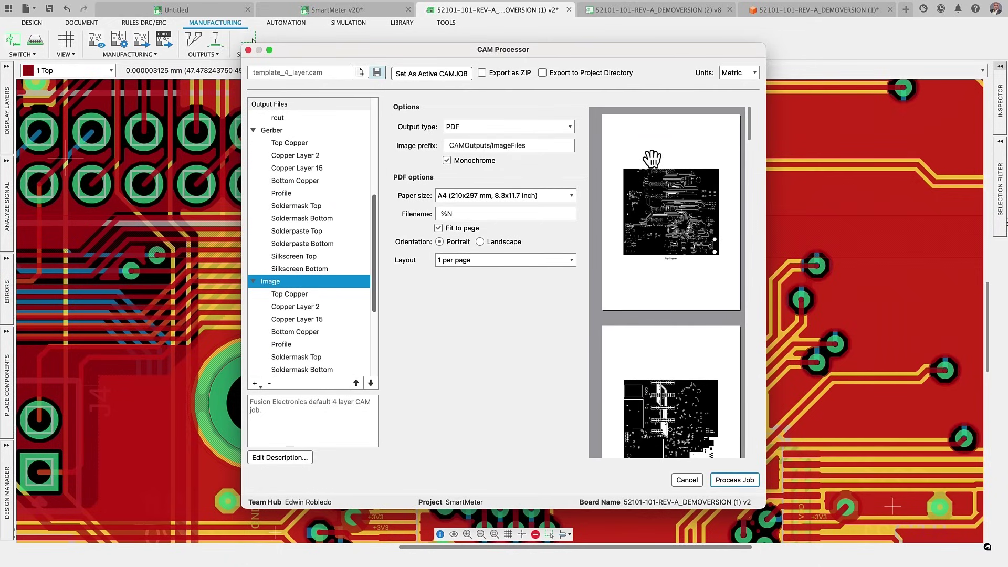
Set the paper size of the Image output's PDF to Letter (8.5x11 inch) and close the CAM Processor.
click(559, 196)
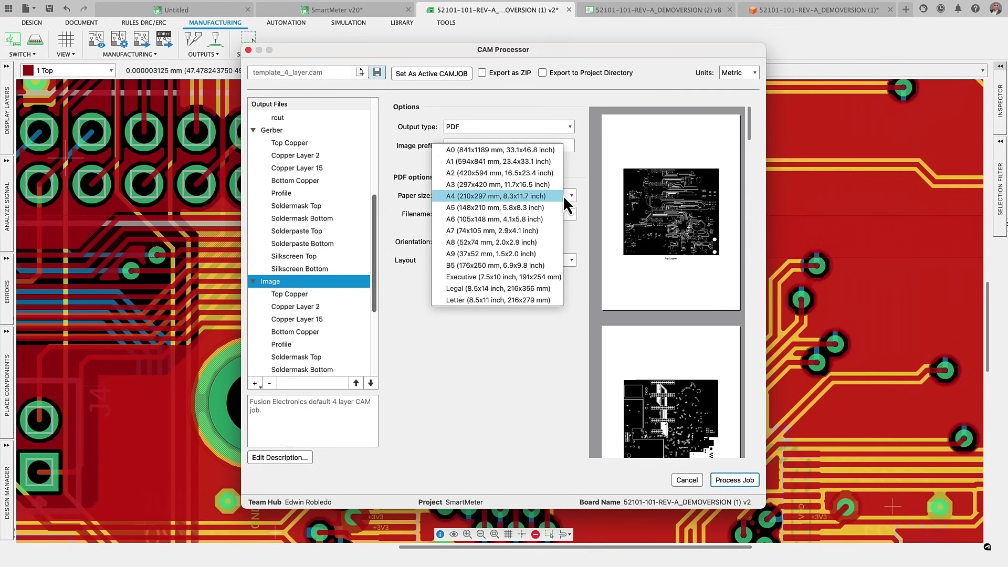
click(521, 300)
click(248, 50)
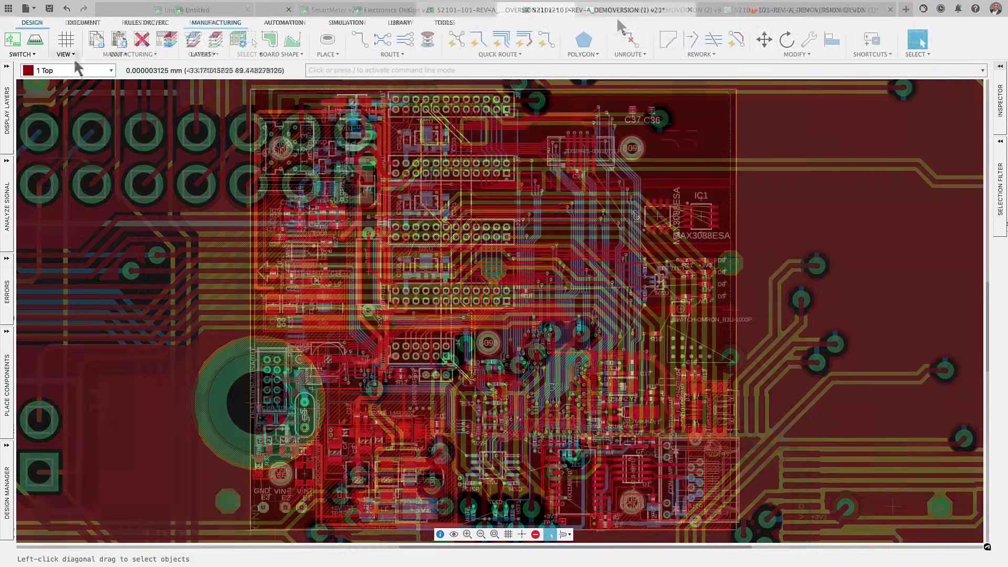
Activate the Show command, hide the Top and Bottom layers, and display both layers again.
click(72, 56)
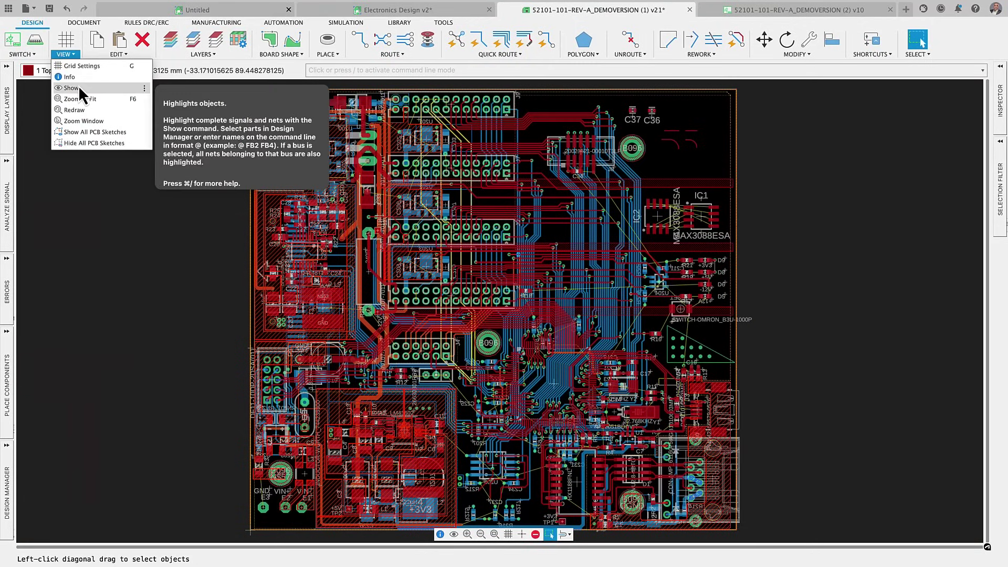
click(455, 535)
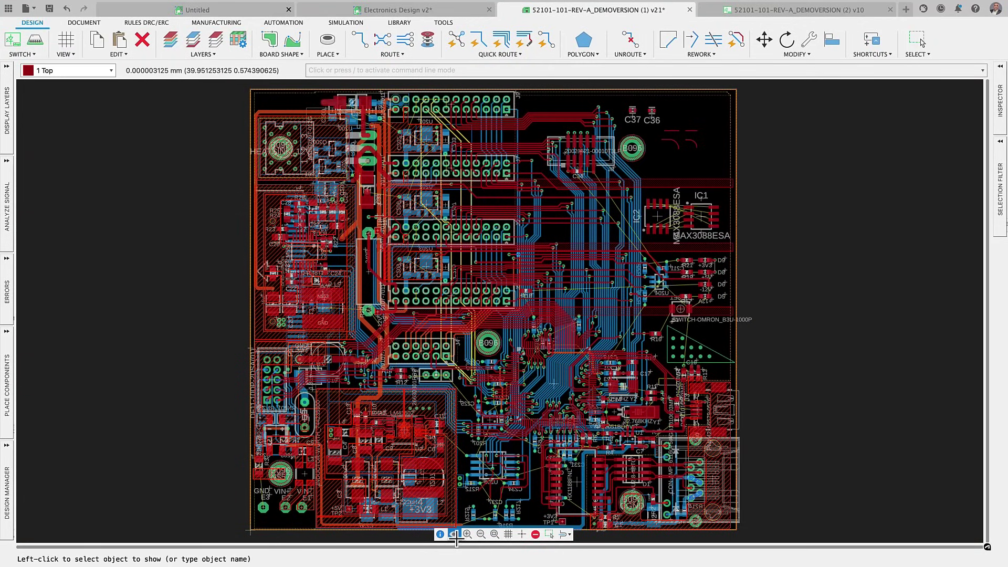
click(11, 141)
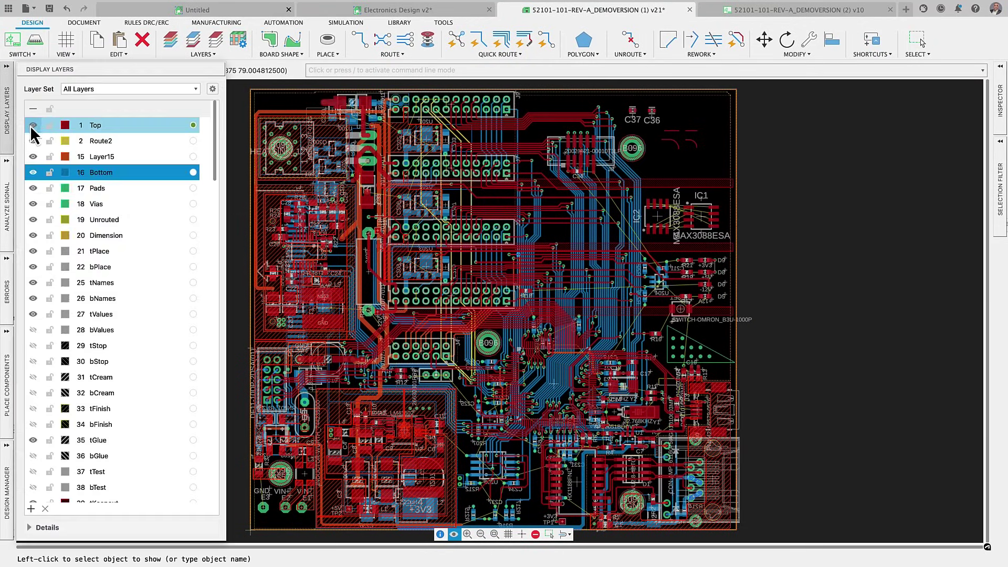
click(31, 125)
click(33, 173)
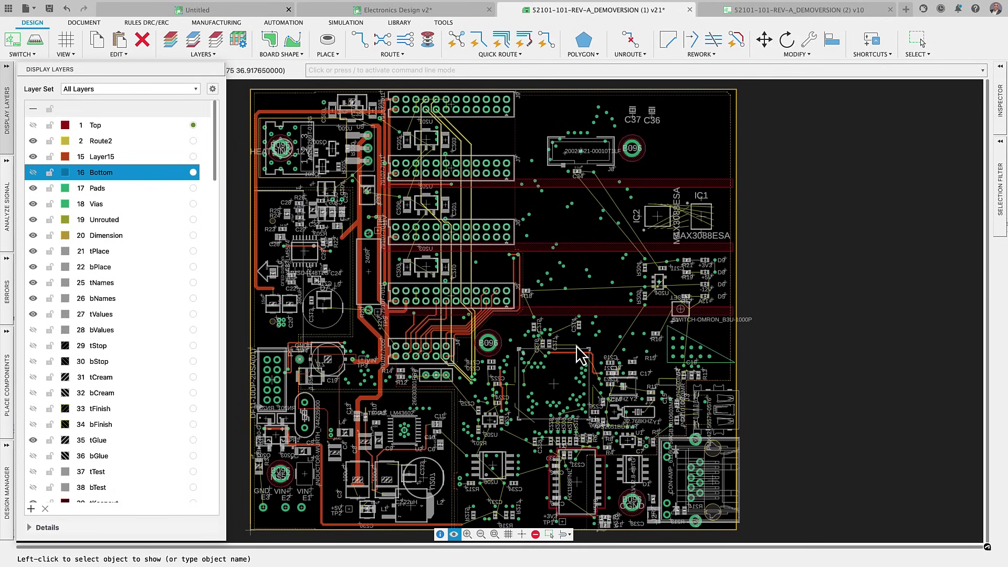
click(33, 173)
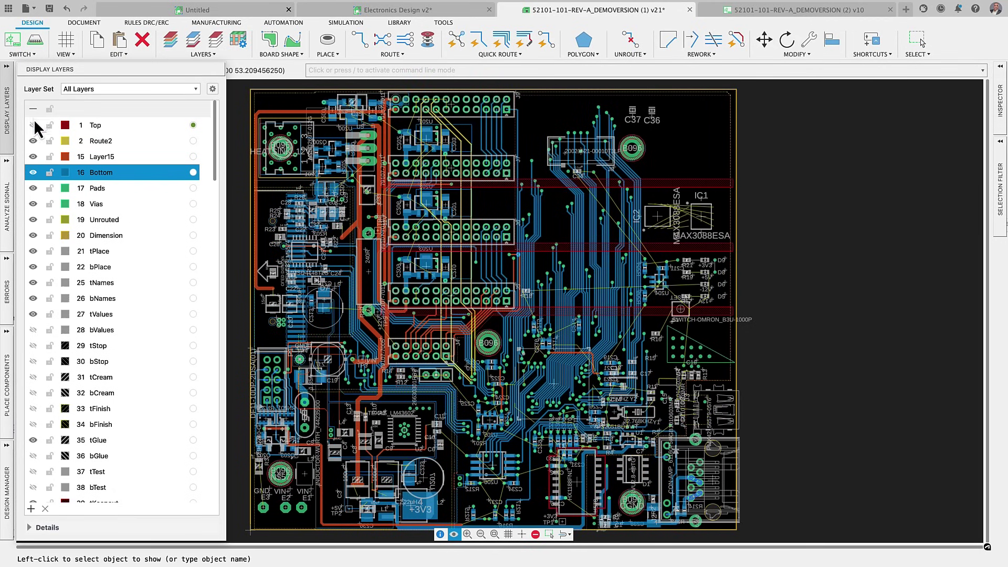
click(33, 124)
click(6, 126)
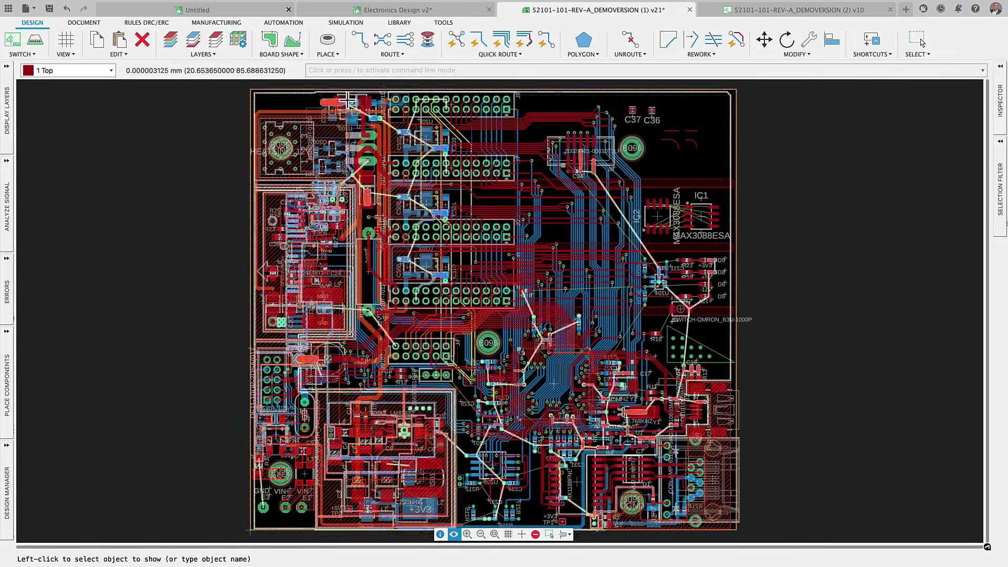
Show all polygon pour fills and examine the straight and curved traces beside the B096 mounting hole.
click(569, 52)
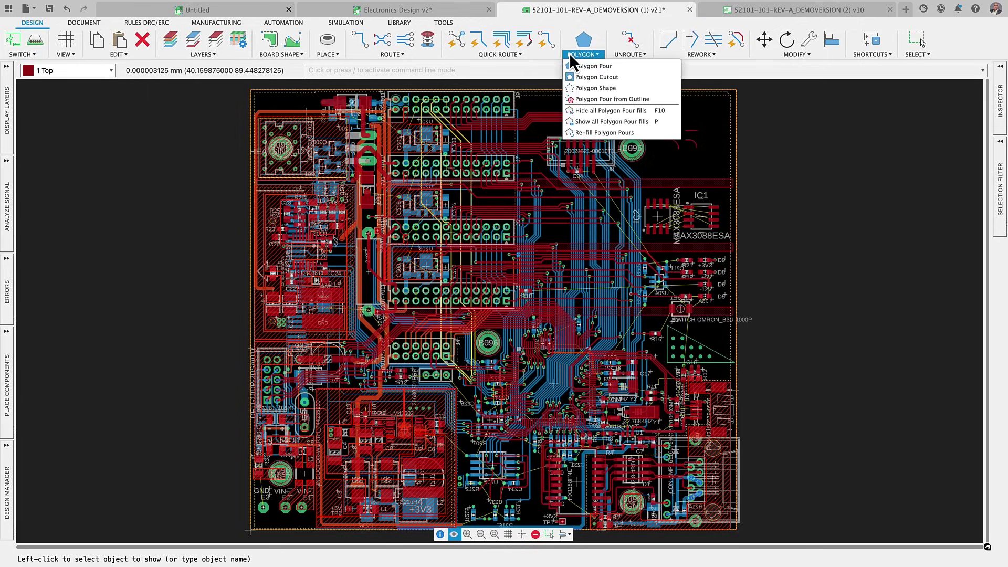
click(590, 122)
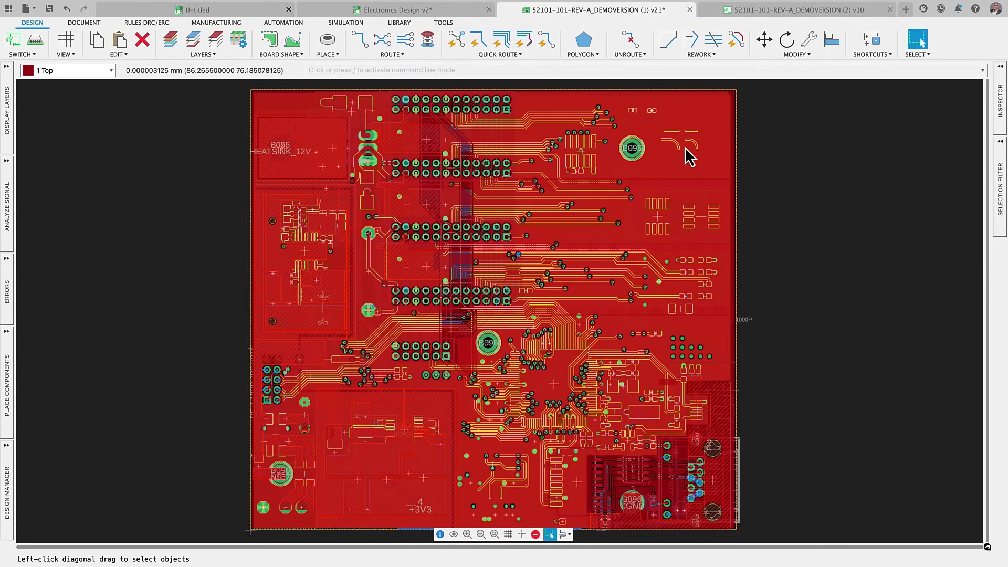
scroll(685, 134, up, 10)
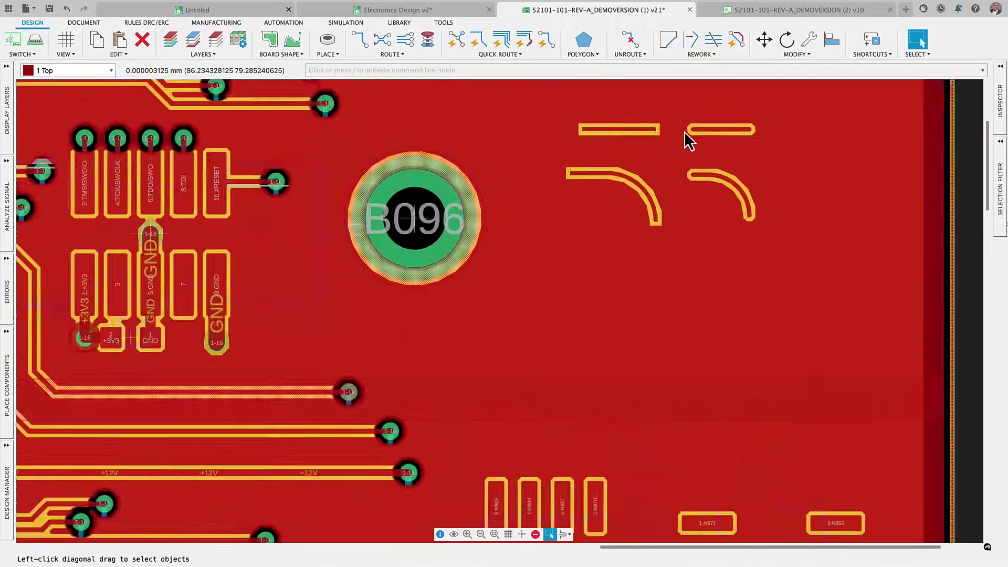
scroll(684, 131, up, 3)
scroll(685, 131, down, 8)
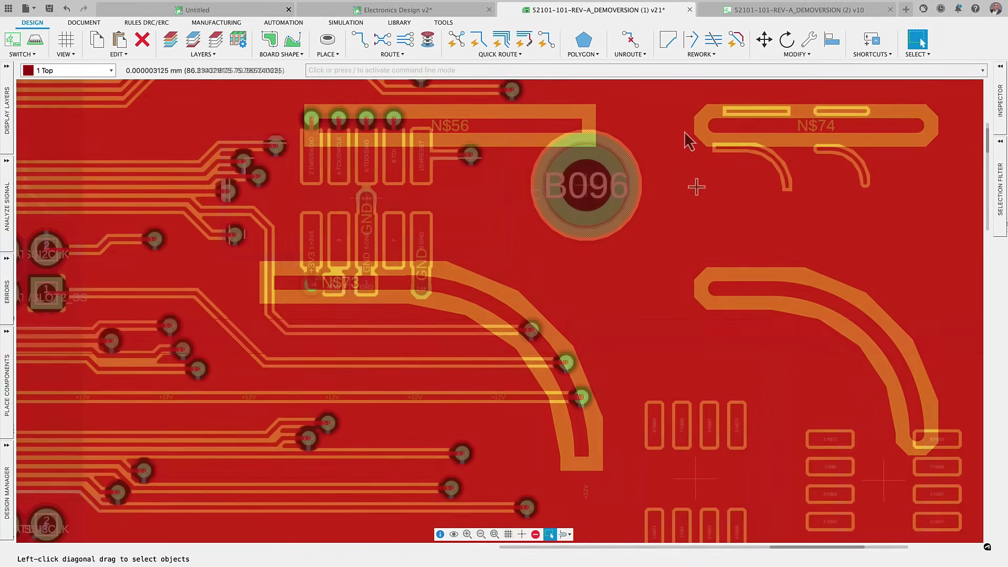
Look through the Display Layers, Place Components and Design Manager panels of the board.
click(9, 141)
drag(225, 209, 54, 346)
click(6, 386)
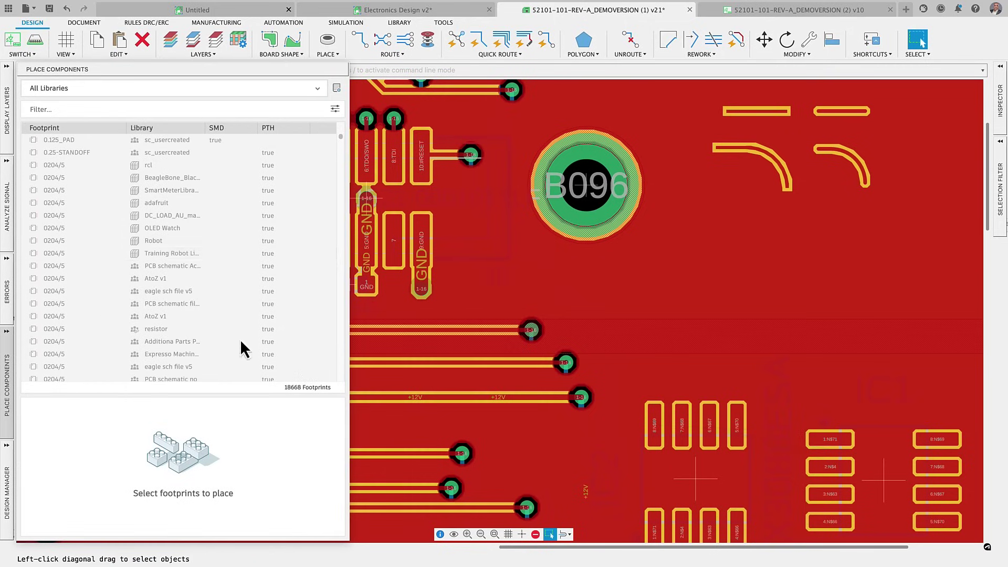
click(6, 485)
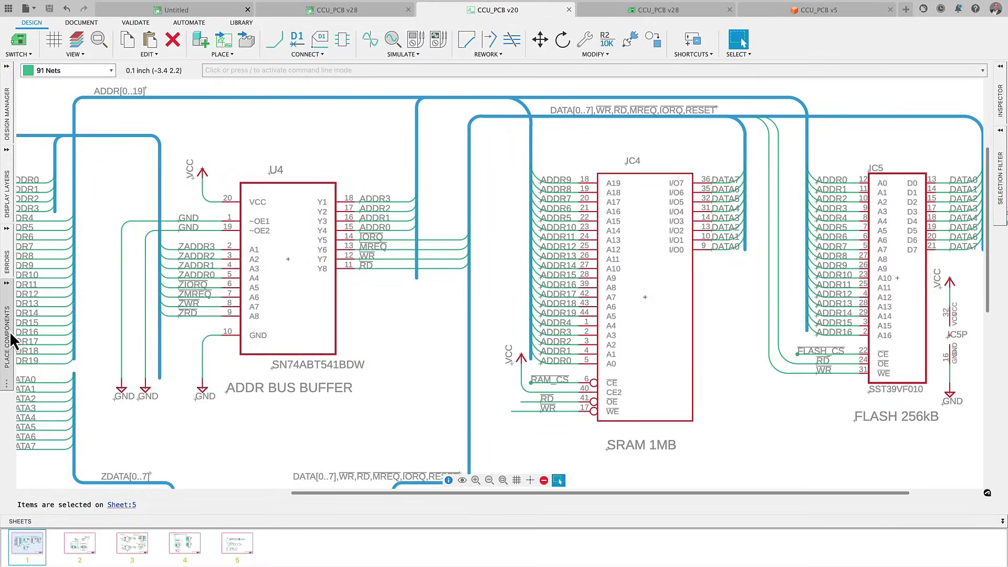
Filter the Library Manager to the Library.io libraries in the Fusion Electronics folder, review the list and close it.
click(8, 334)
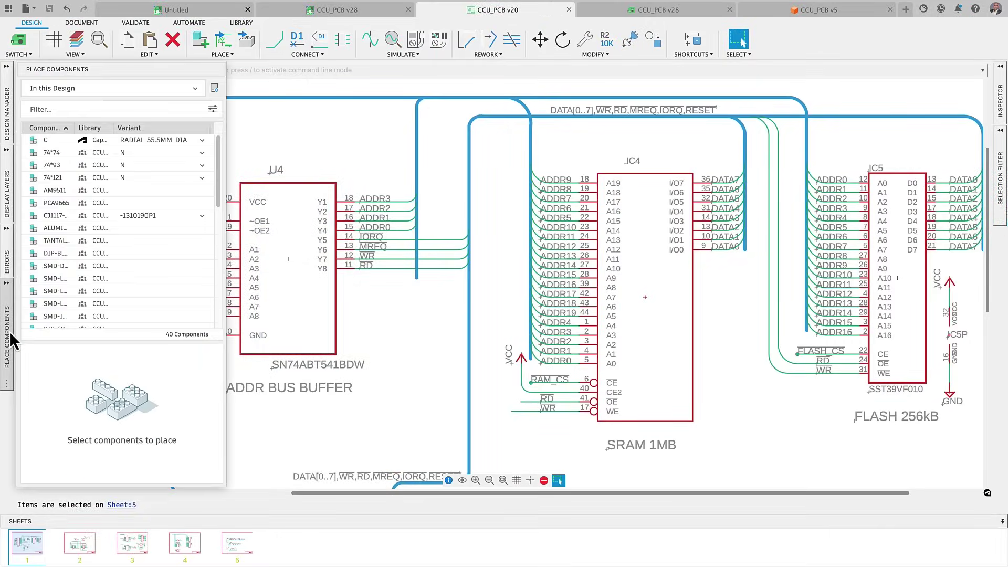
click(215, 90)
click(267, 249)
scroll(273, 284, down, 5)
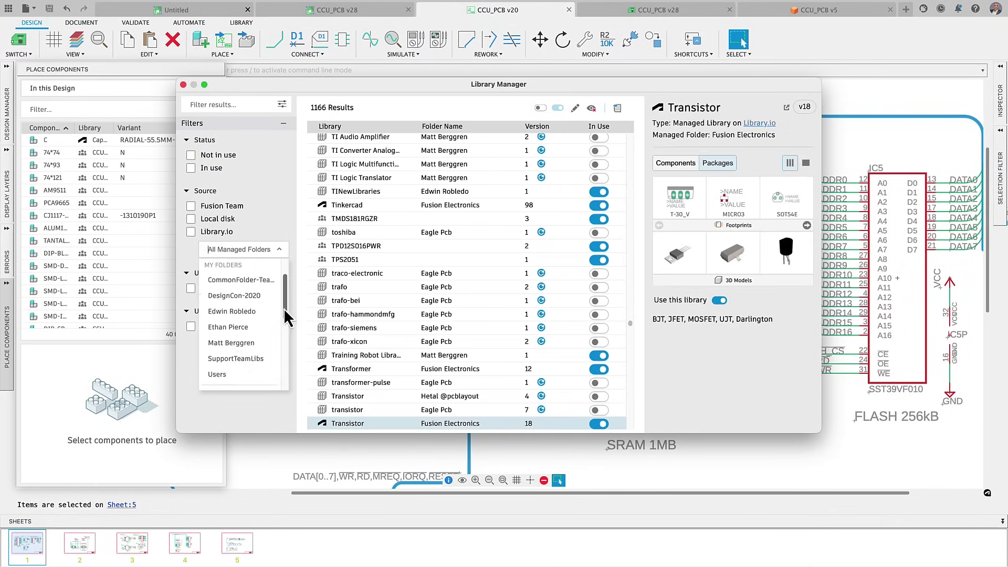
click(259, 330)
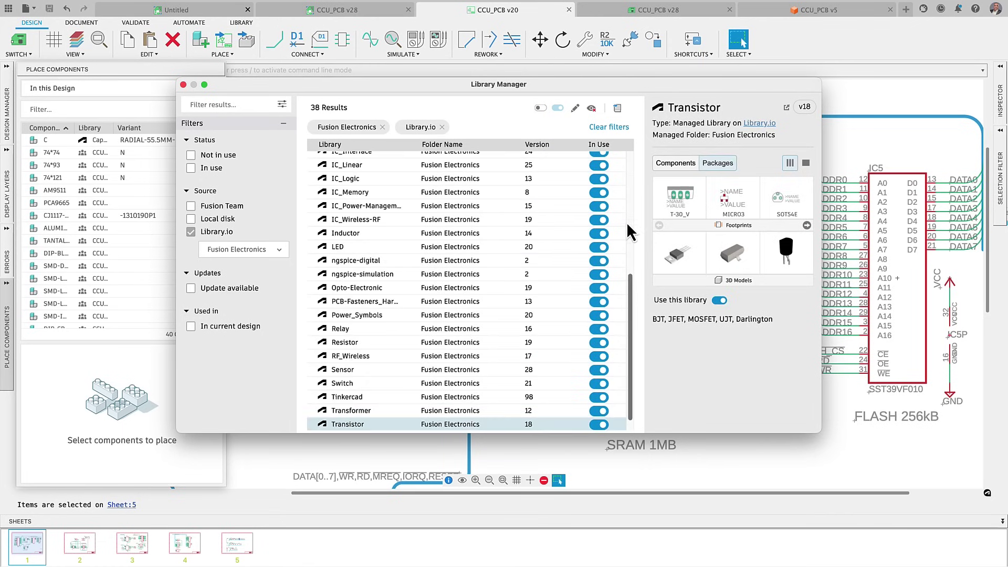
drag(629, 283, 616, 157)
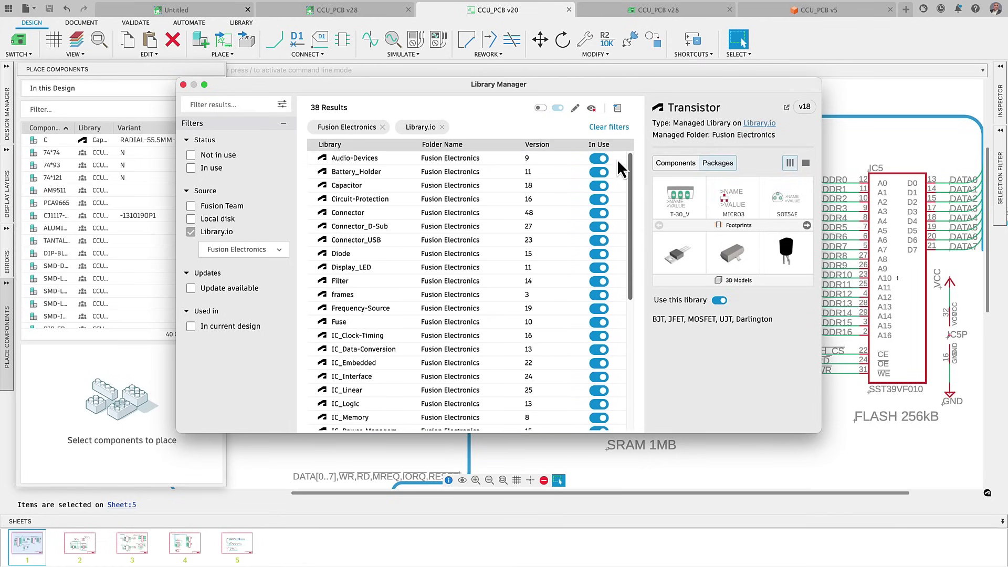
click(183, 85)
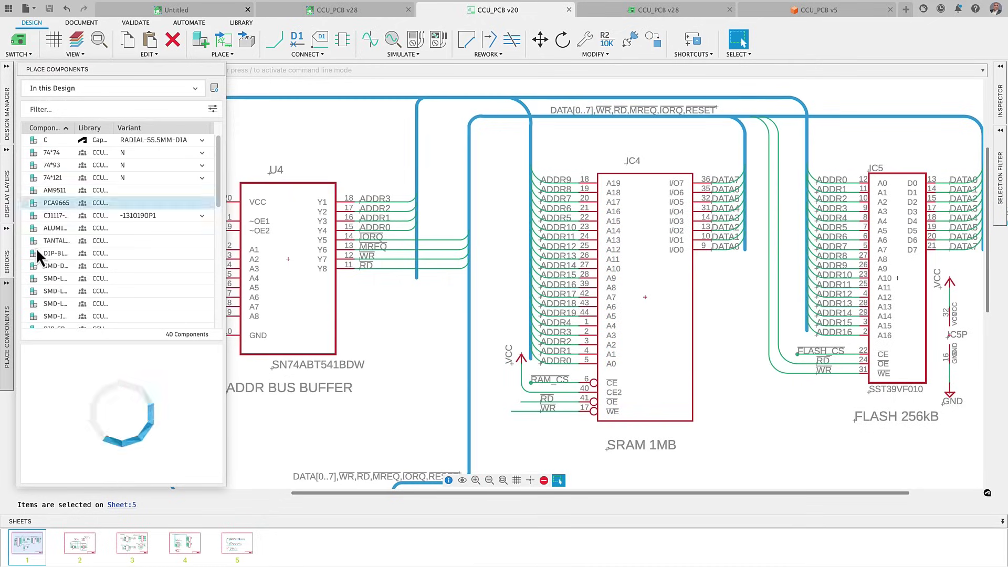
click(6, 325)
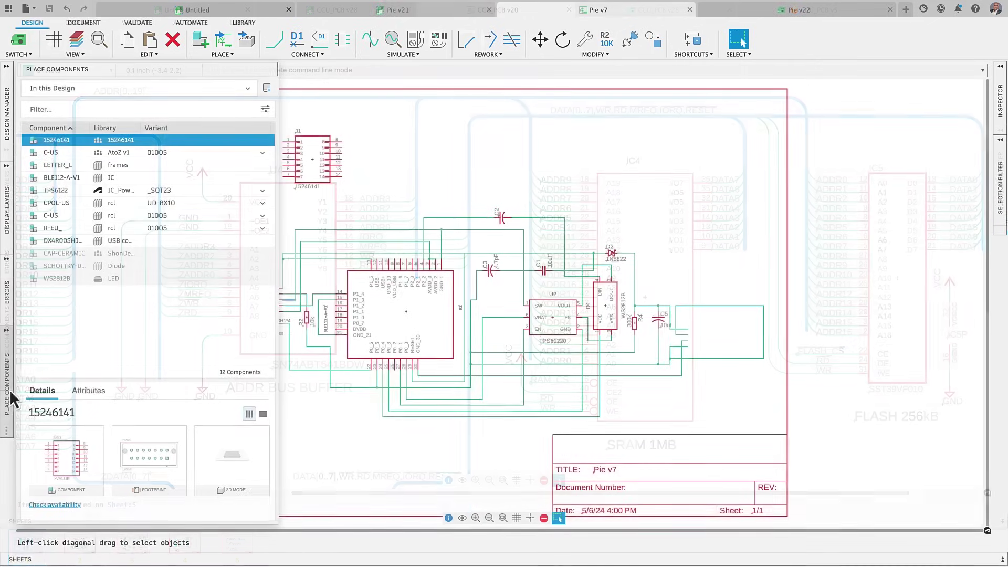
Swap the Diode library of the SCHOTTKY-DIODE component in Pie v7 for the diode library from the Eagle Pcb folder.
click(135, 267)
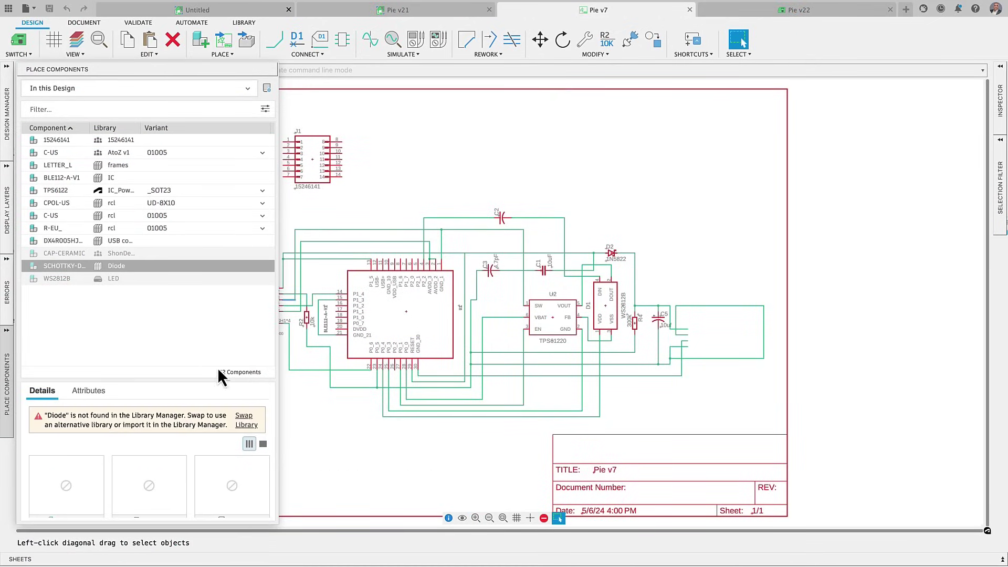
click(244, 420)
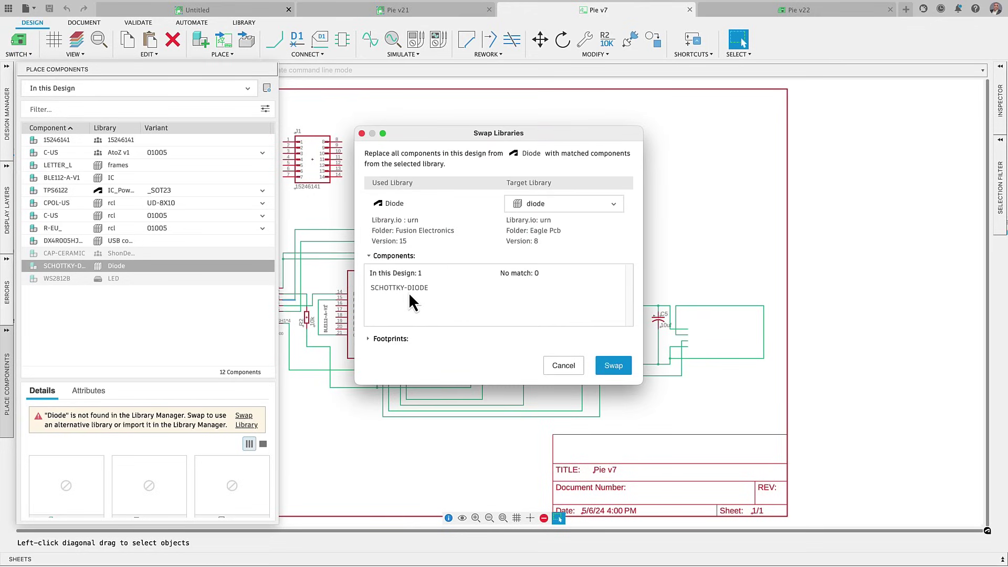
click(624, 366)
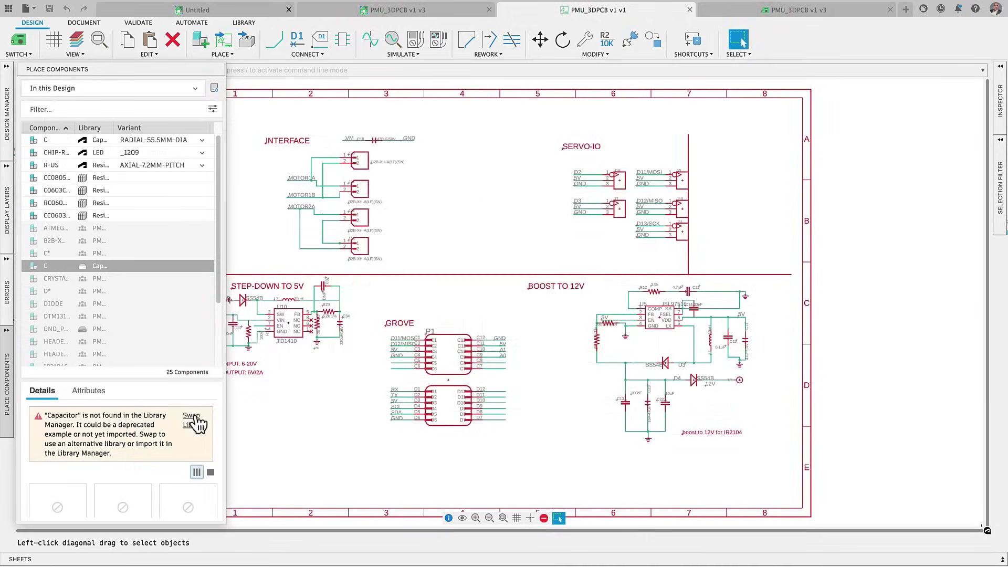
Swap the local Capacitor library in PMU_3DPCB v1 for the Capacitor library from the Fusion Electronics folder.
click(194, 420)
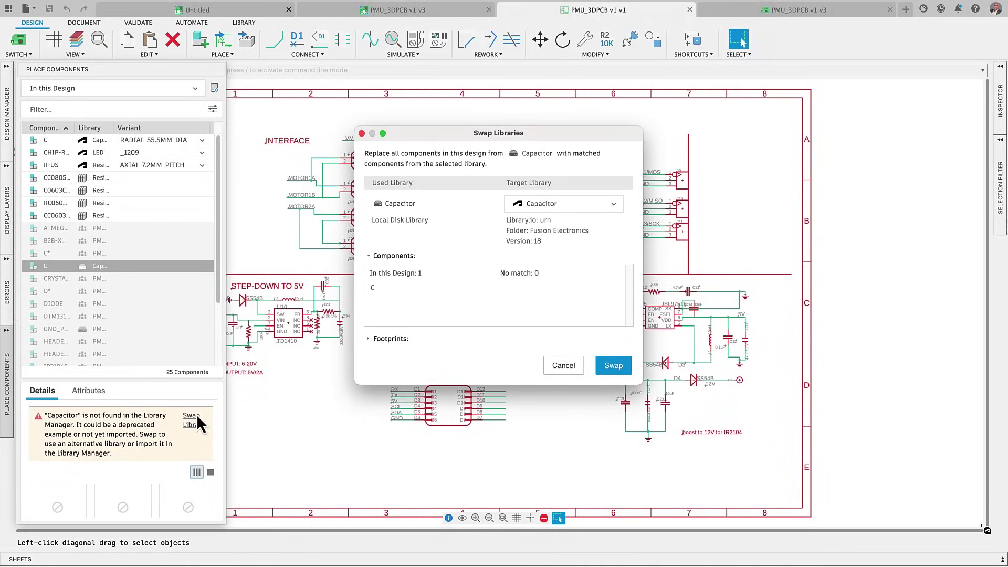
click(611, 367)
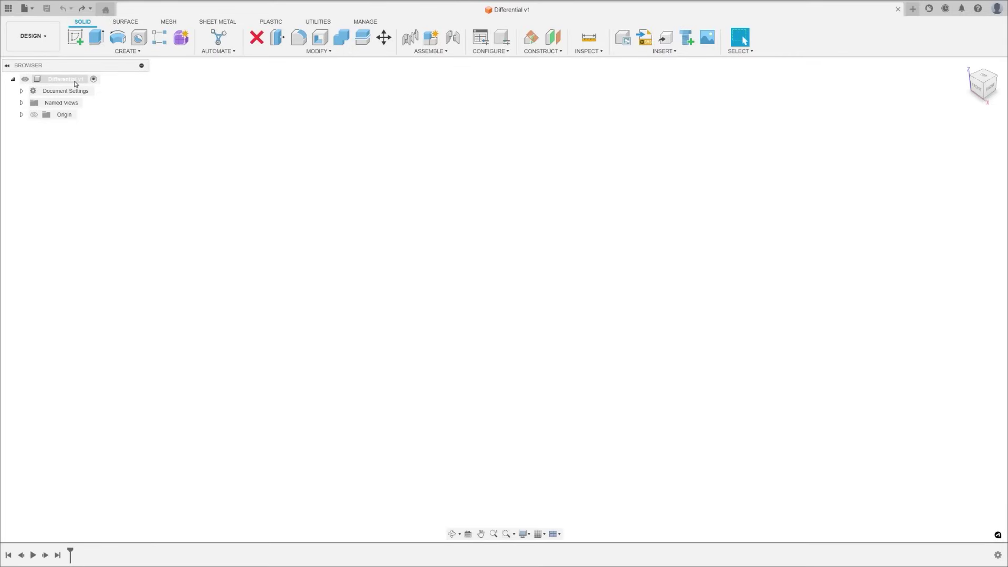
Create a new Standard component named PQX0561 under the Differential root component.
right_click(75, 84)
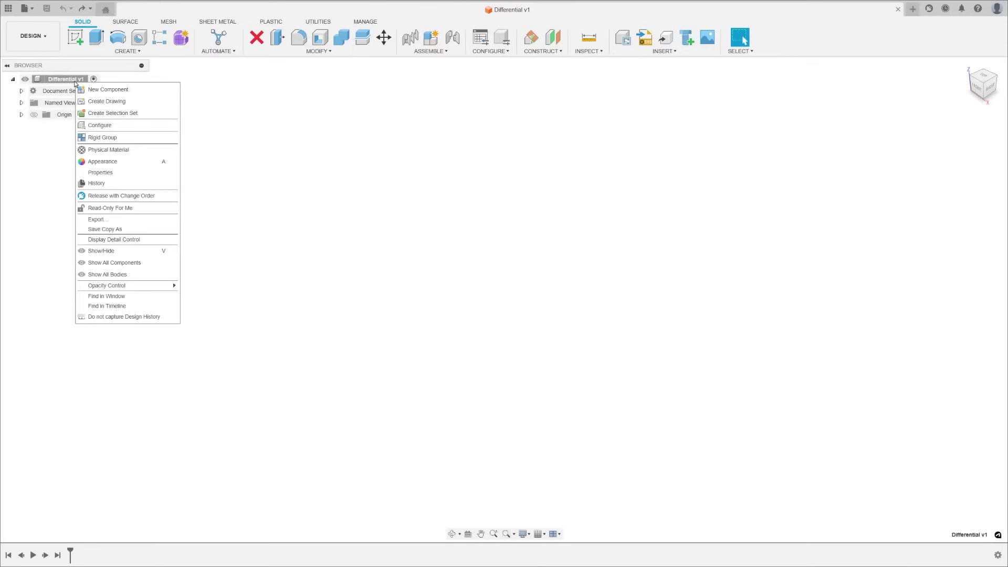
click(92, 89)
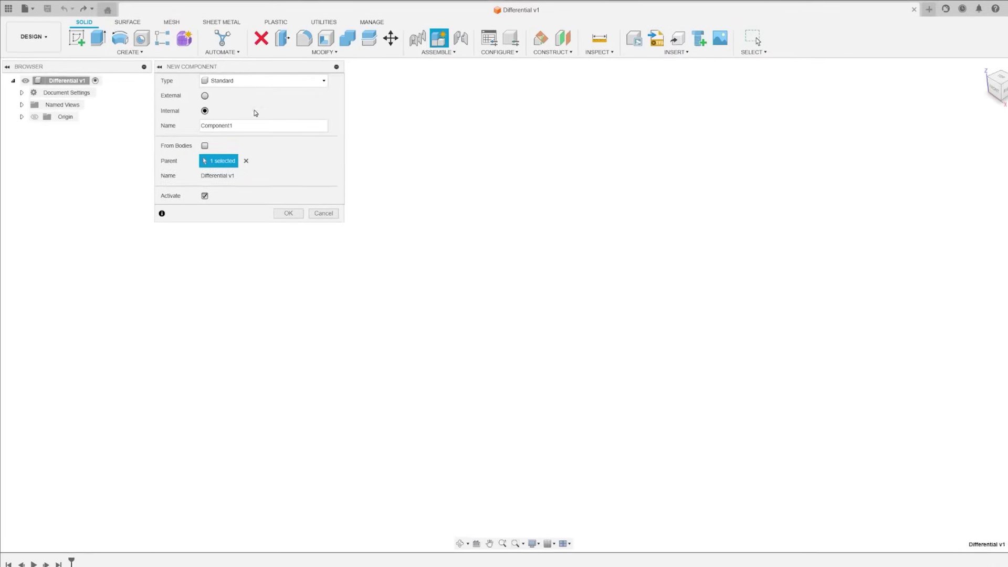
double_click(257, 126)
text(P)
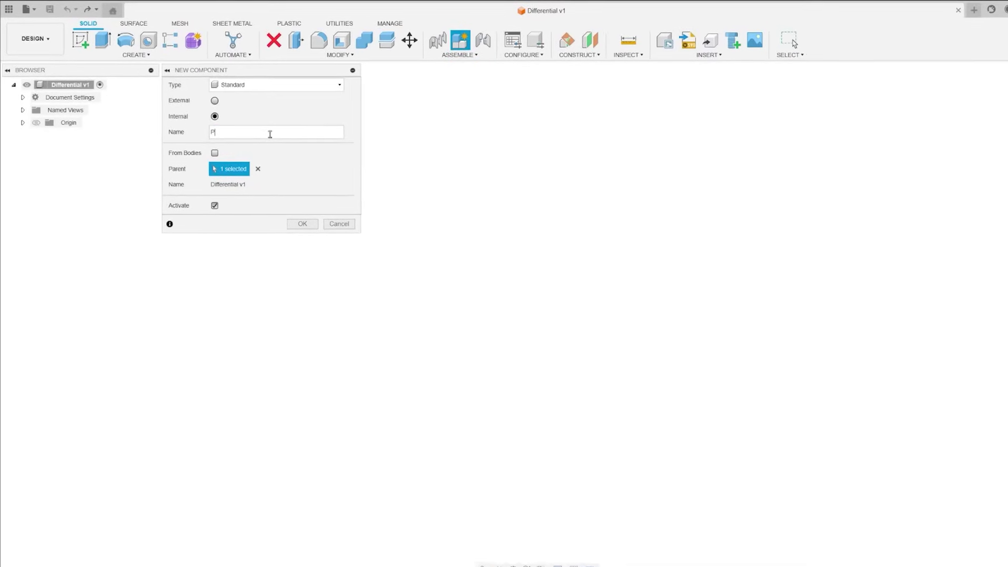
text(QX056)
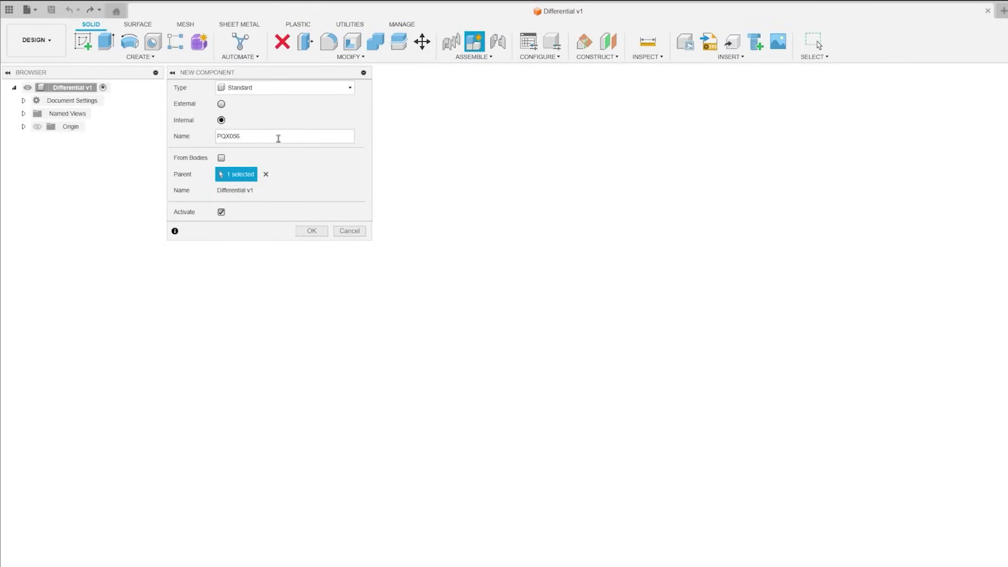
key(Return)
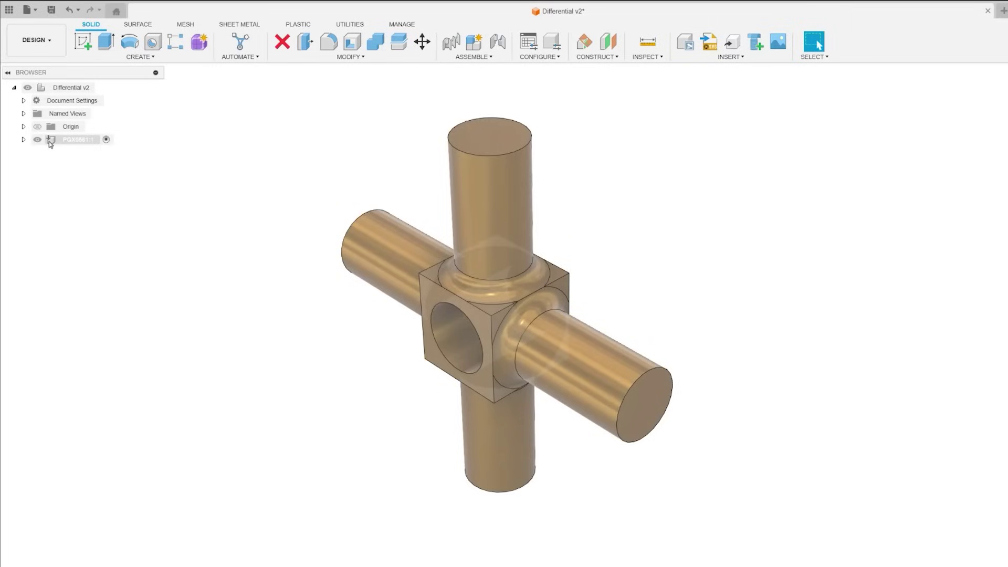
Activate the Differential root component and add a Standard component named PQX0054 to it.
click(104, 87)
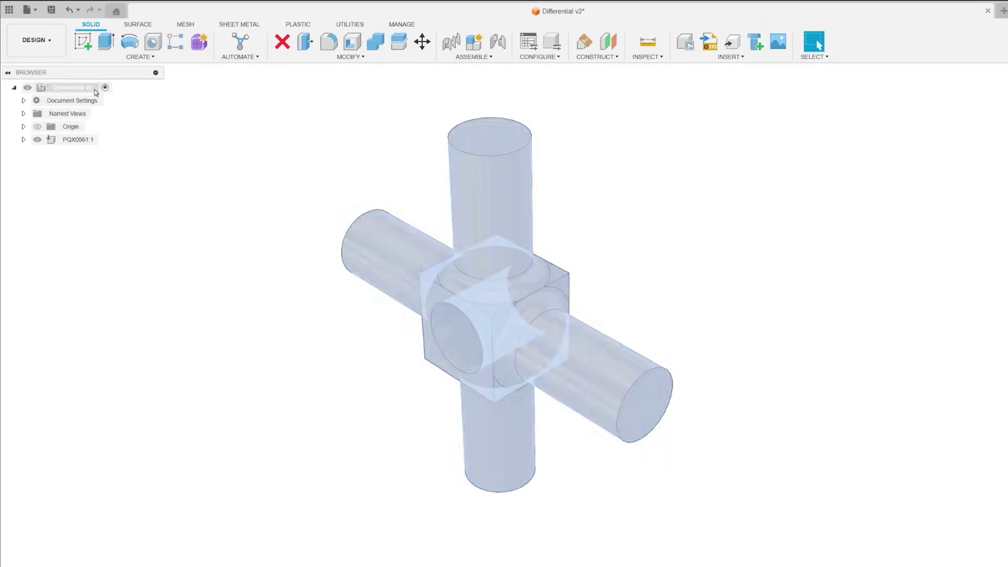
right_click(100, 92)
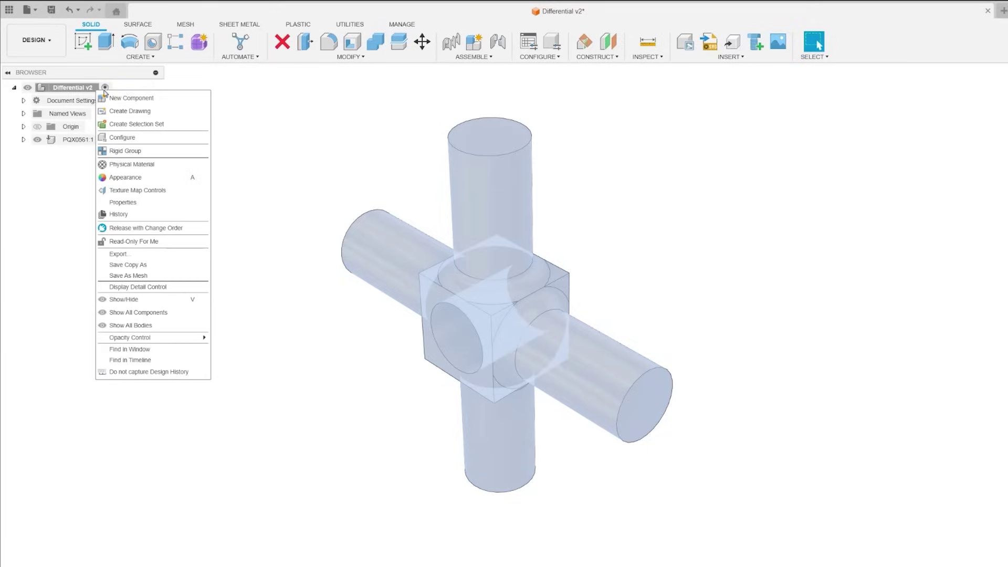
click(129, 100)
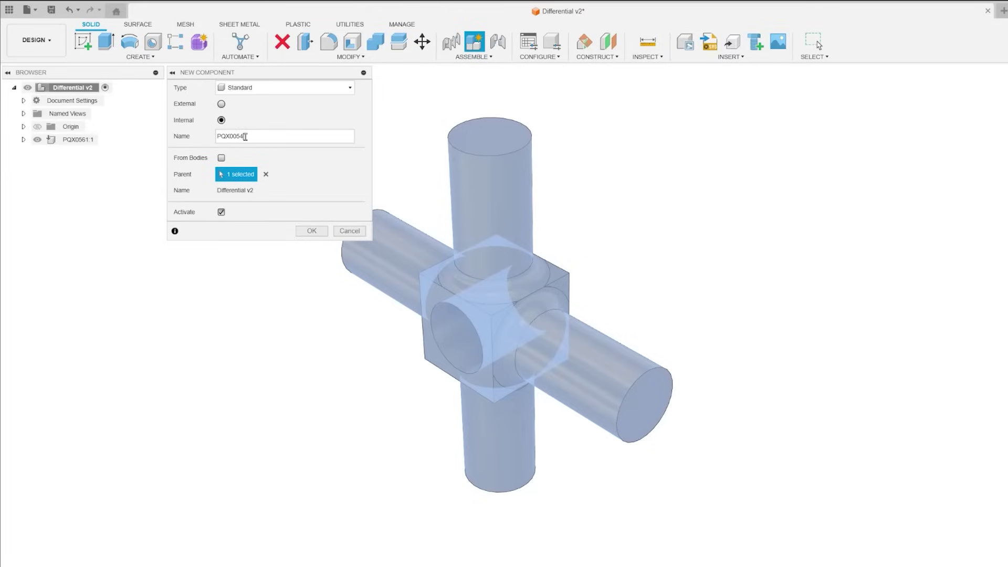
click(311, 231)
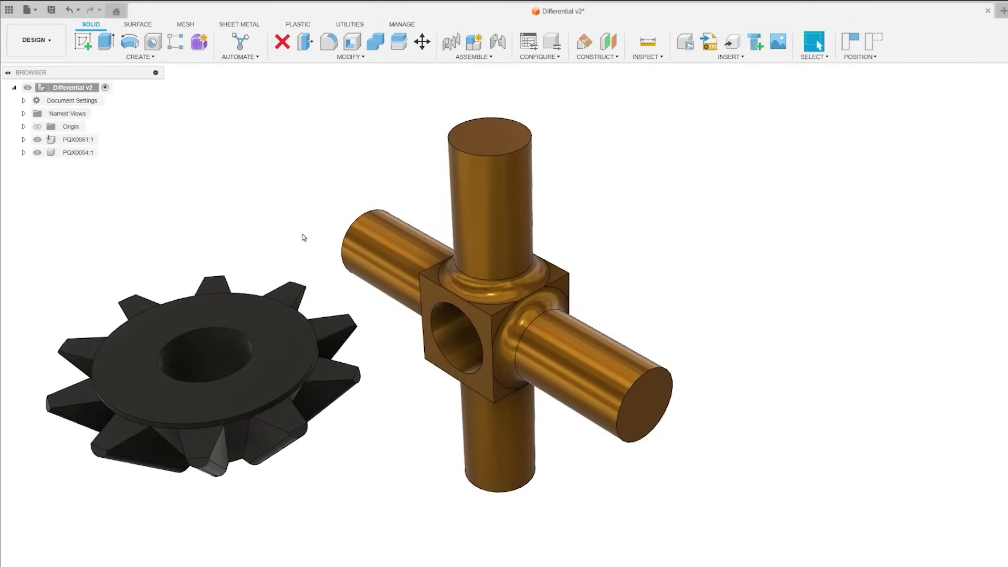
Joint the black gear PQX0054 by its bore centre to the top end face of the gold cross's vertical shaft.
click(500, 43)
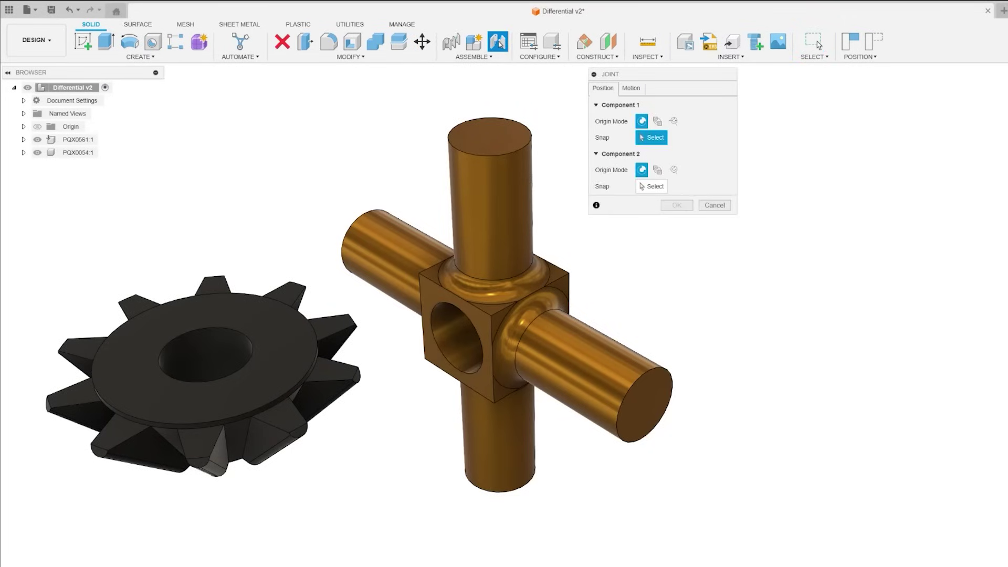
click(206, 349)
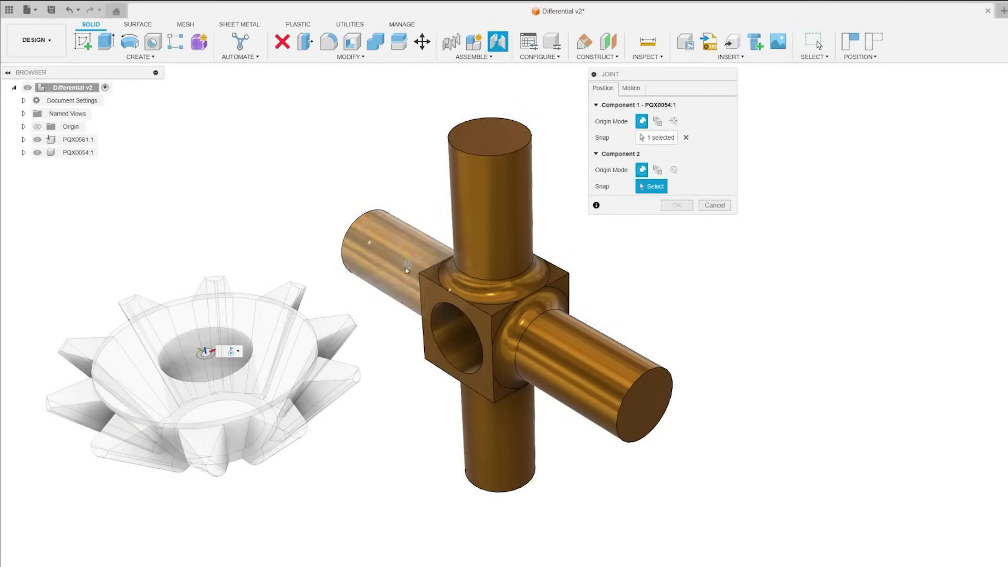
click(491, 138)
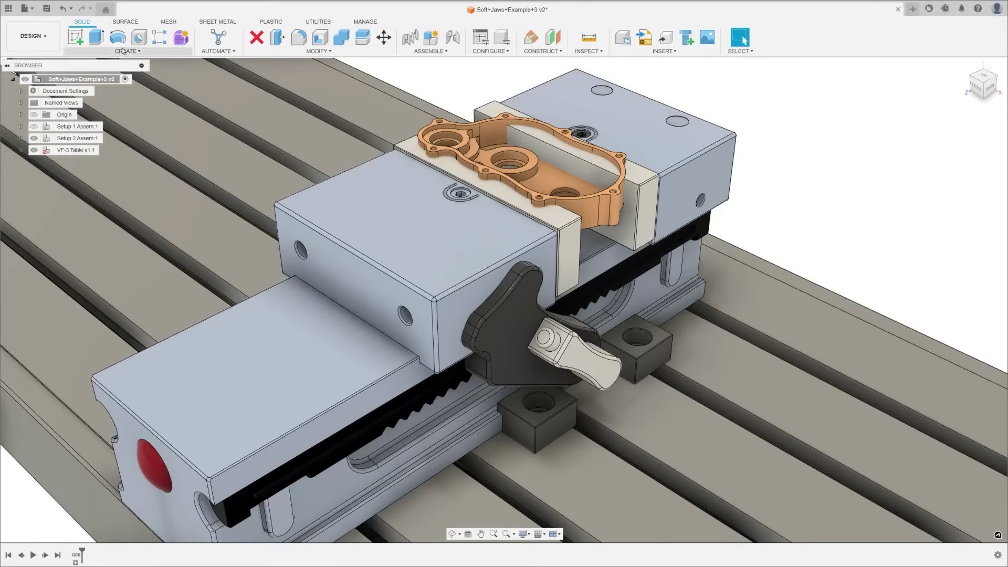
Start a Solid Sweep using the orange housing as the body and the top end edge of the front soft jaw as the path.
click(122, 51)
click(92, 123)
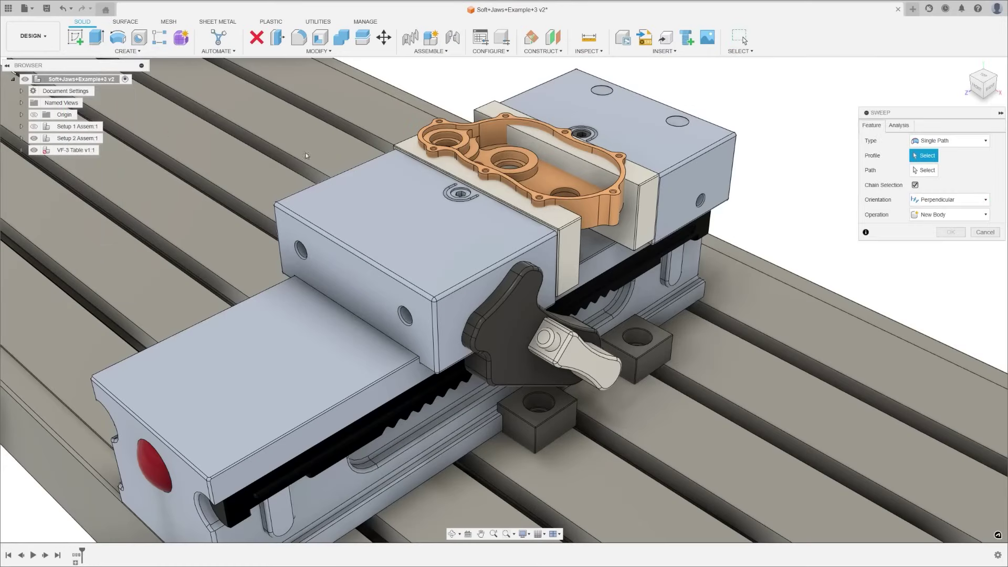
click(951, 140)
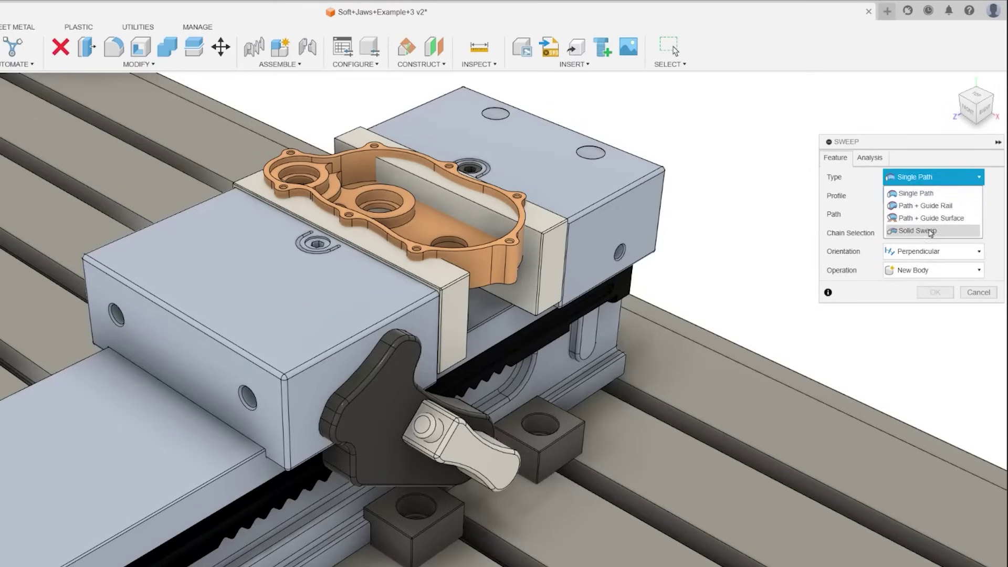
click(931, 231)
click(476, 269)
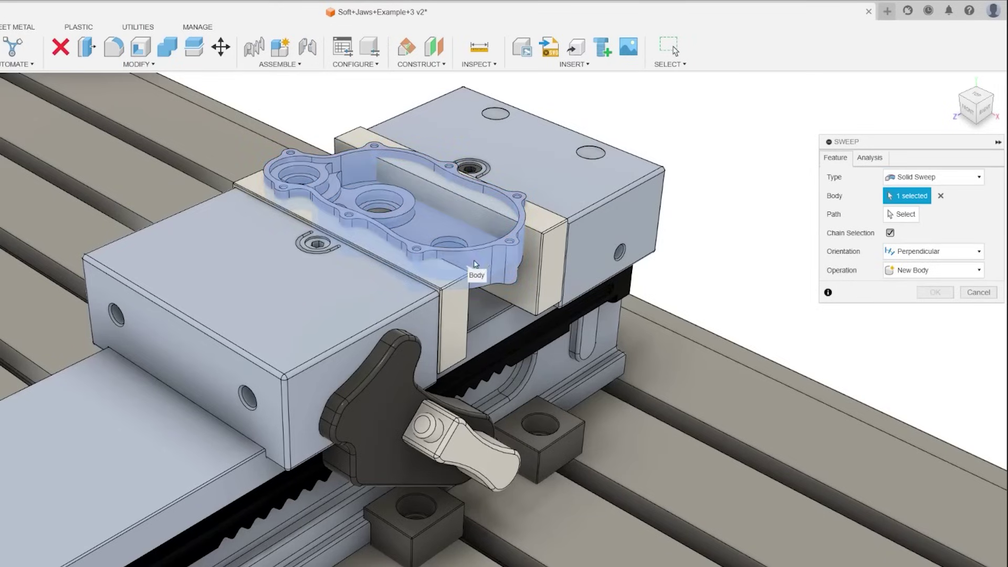
click(456, 283)
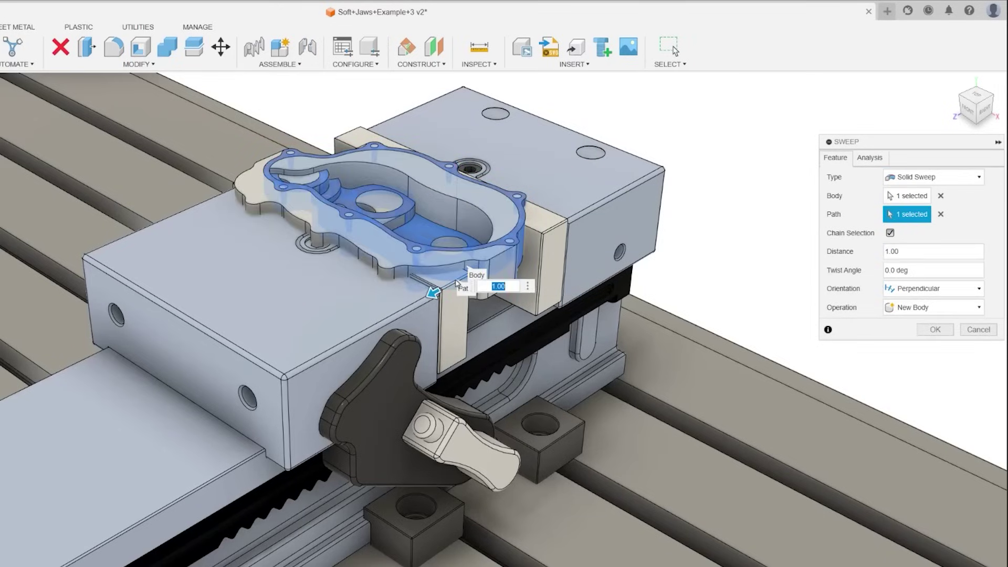
Complete the solid sweep as a Cut, excluding Front Jaw Body1 and Body2 so only the Rear Jaw body is cut.
click(935, 307)
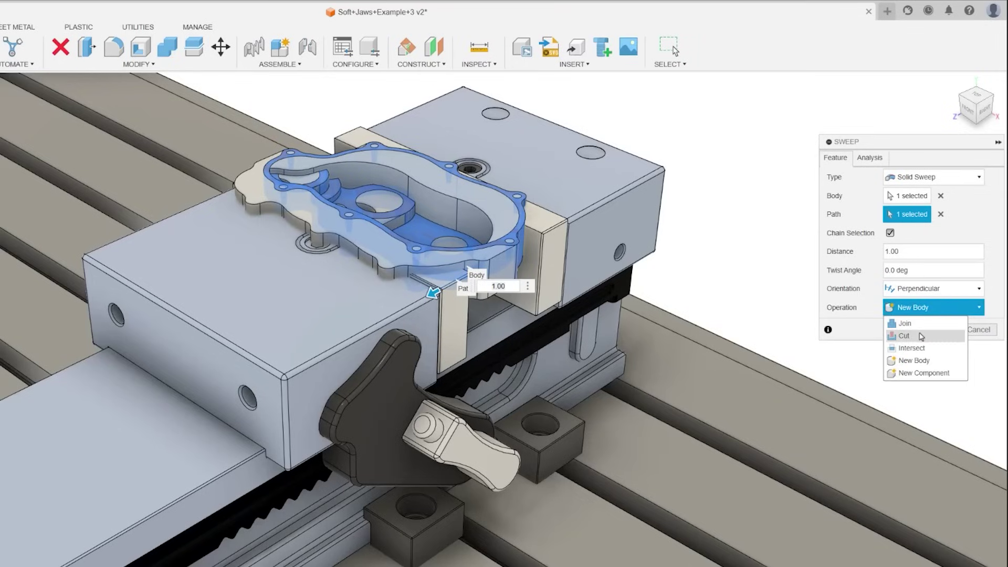
key(Escape)
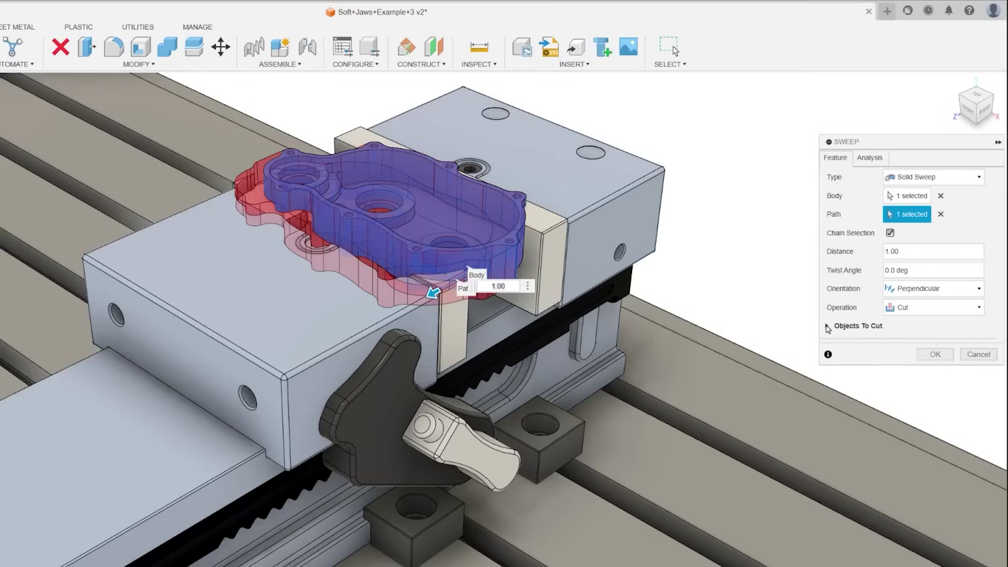
click(828, 327)
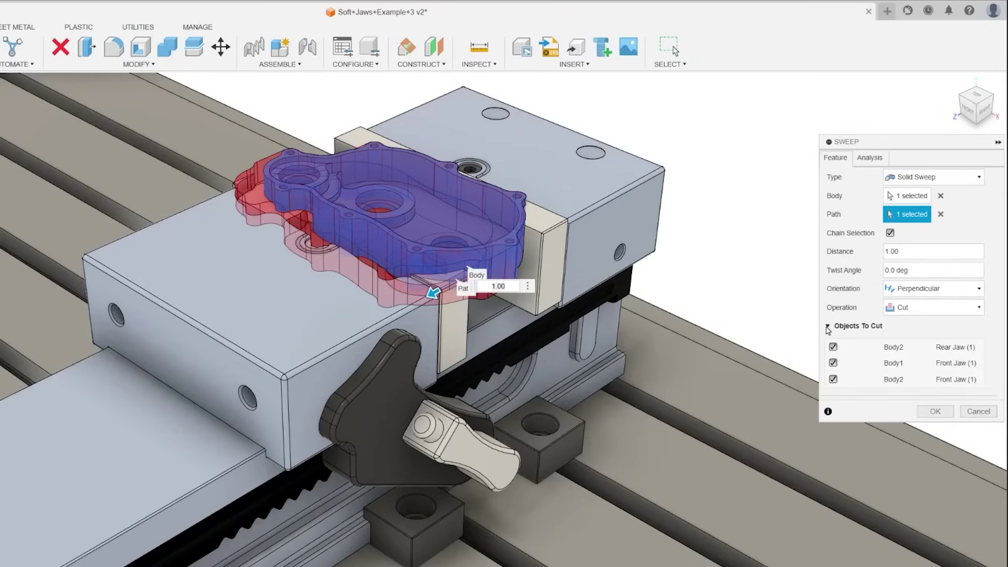
click(833, 363)
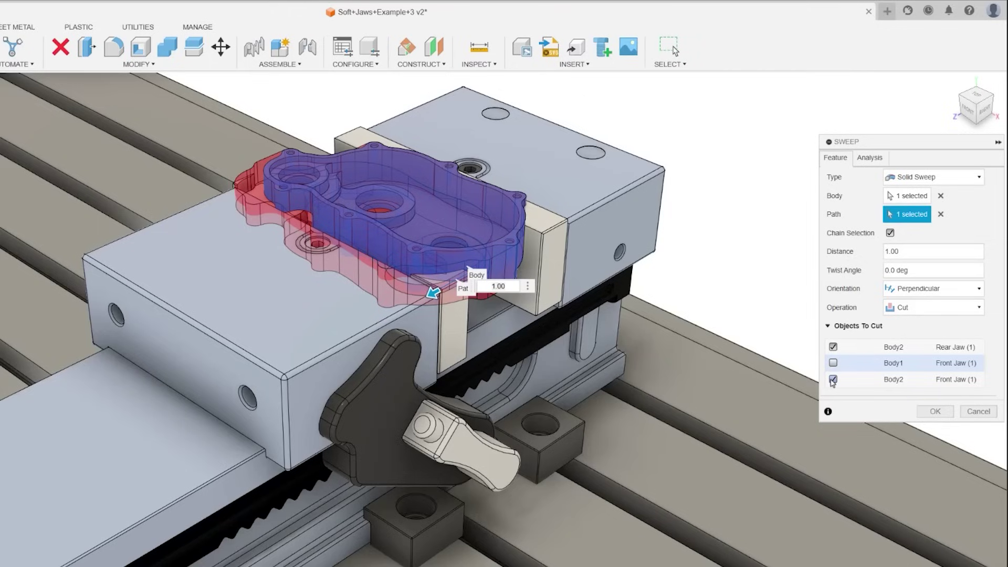
click(833, 380)
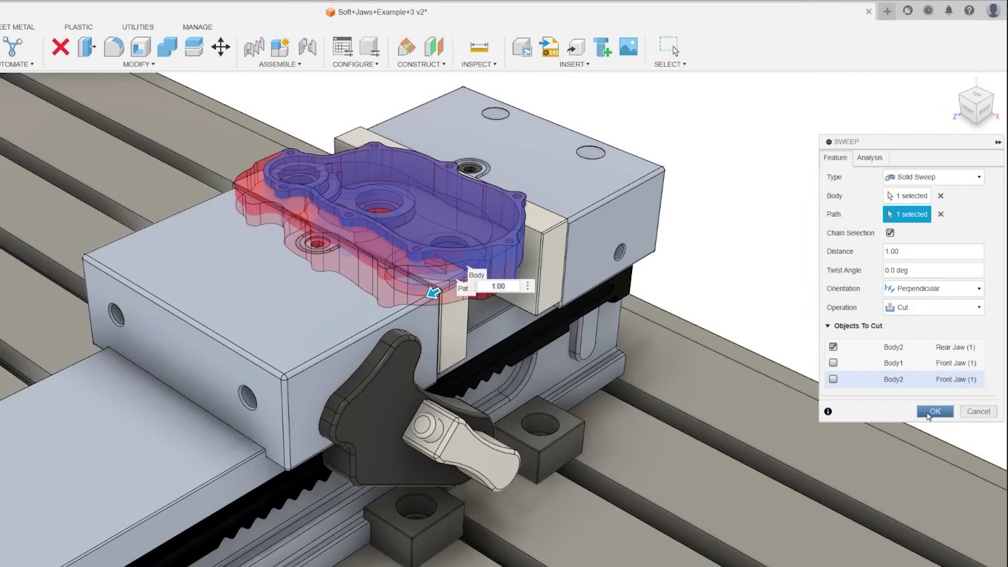
click(928, 416)
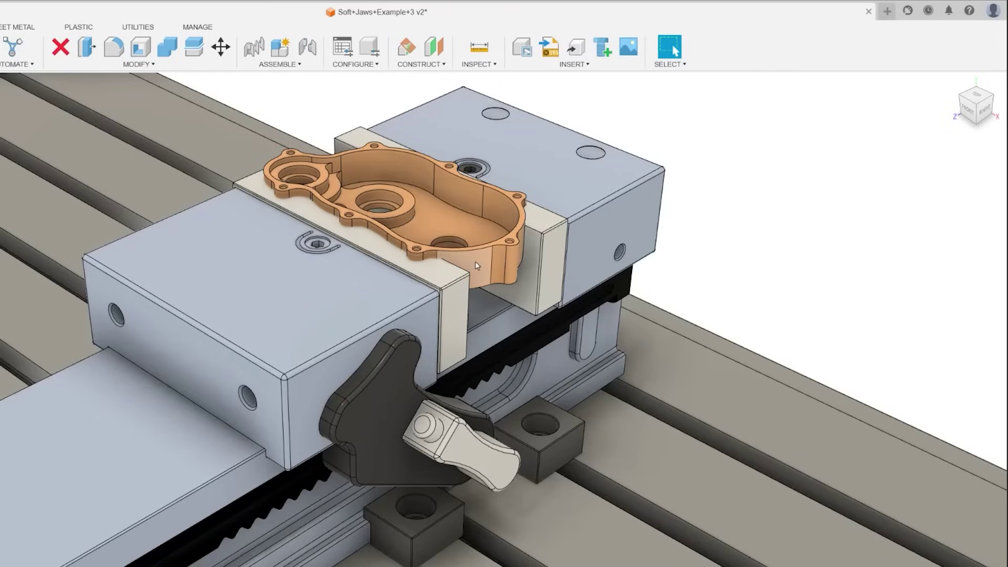
key(v)
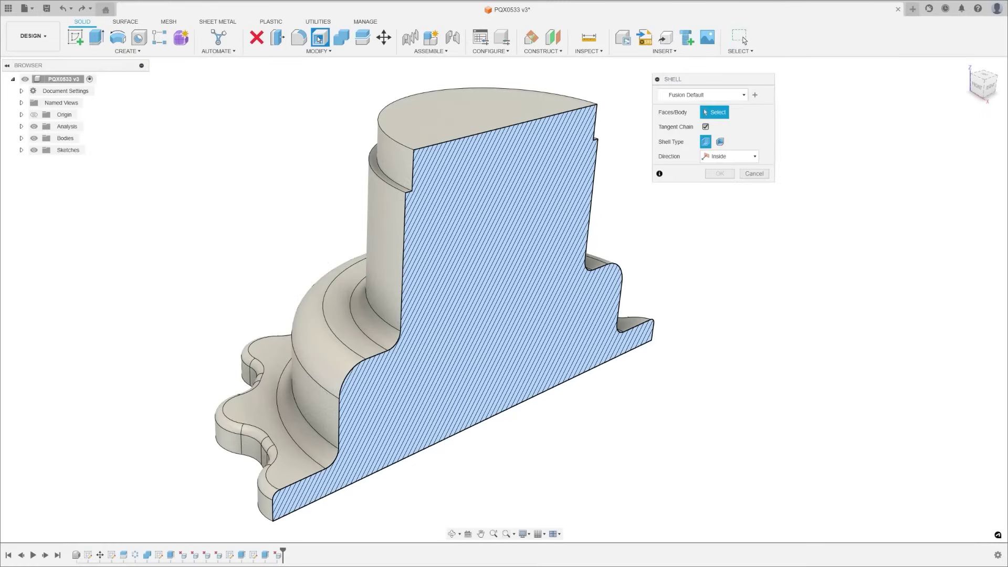
Shell the part from its top face with a 5 mm inside thickness, comparing the rounded shell type before returning to sharp.
click(506, 102)
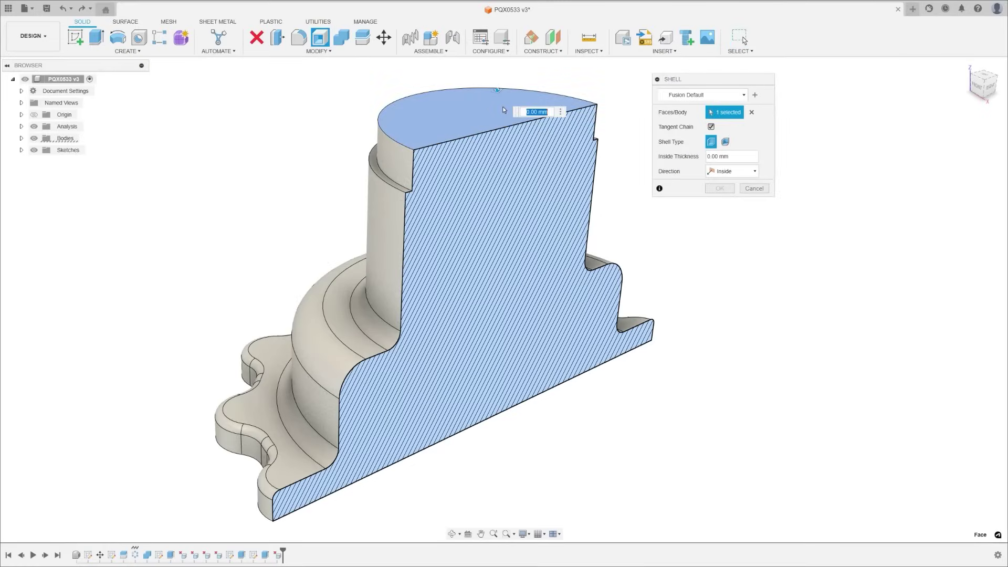
click(710, 157)
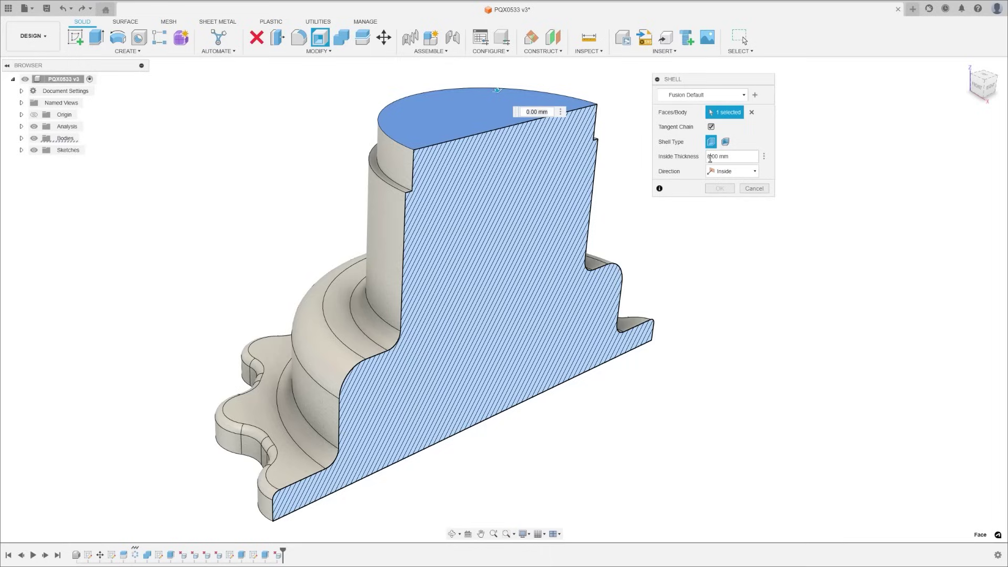
text(5)
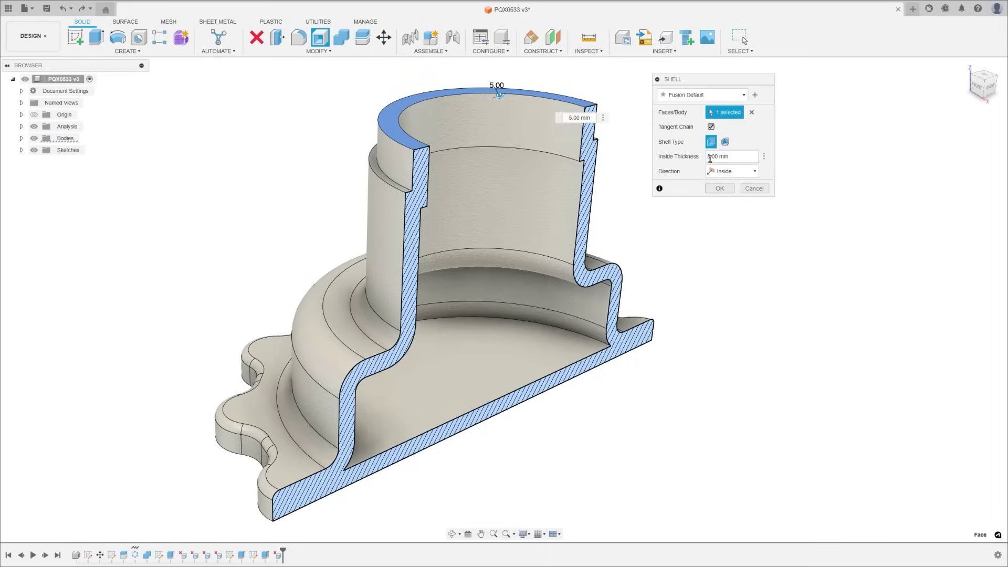
click(726, 142)
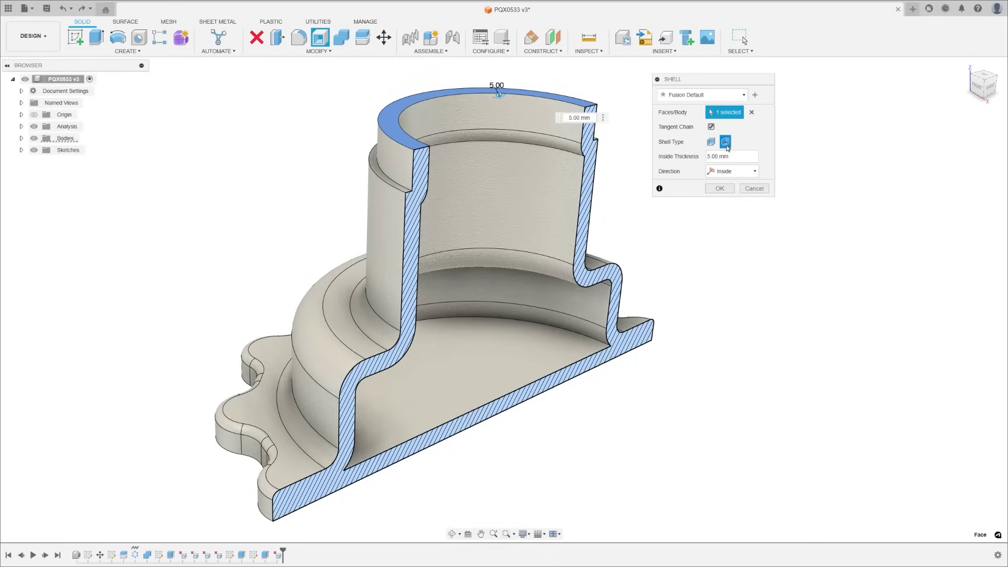
click(712, 142)
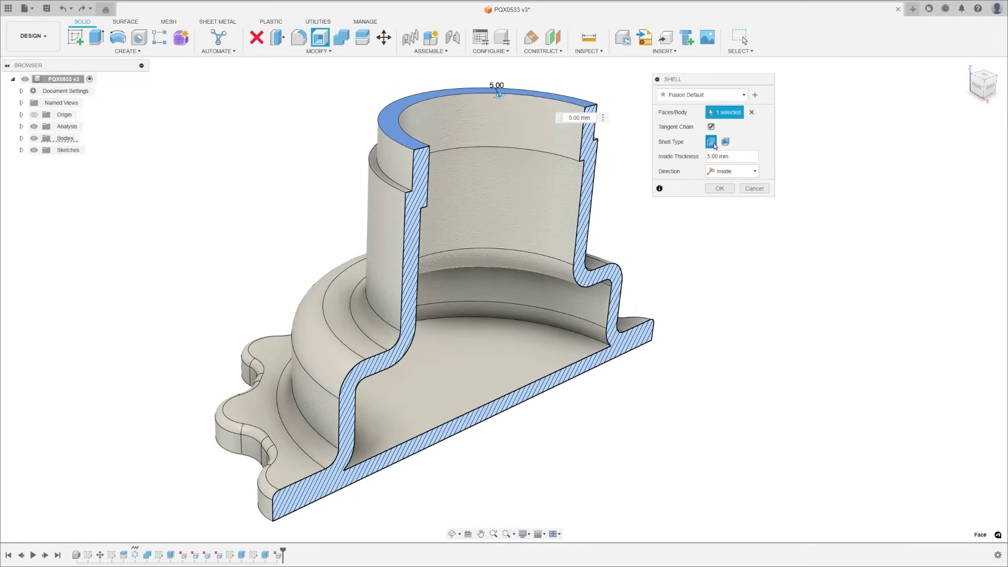
Change the shell direction to Outside and set the outside thickness to 5 mm.
click(733, 171)
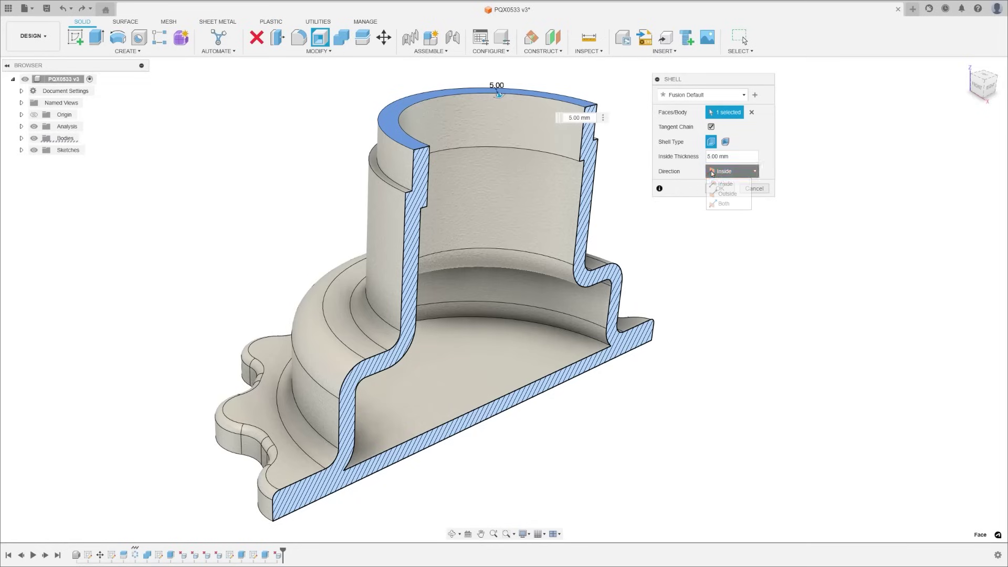
click(725, 199)
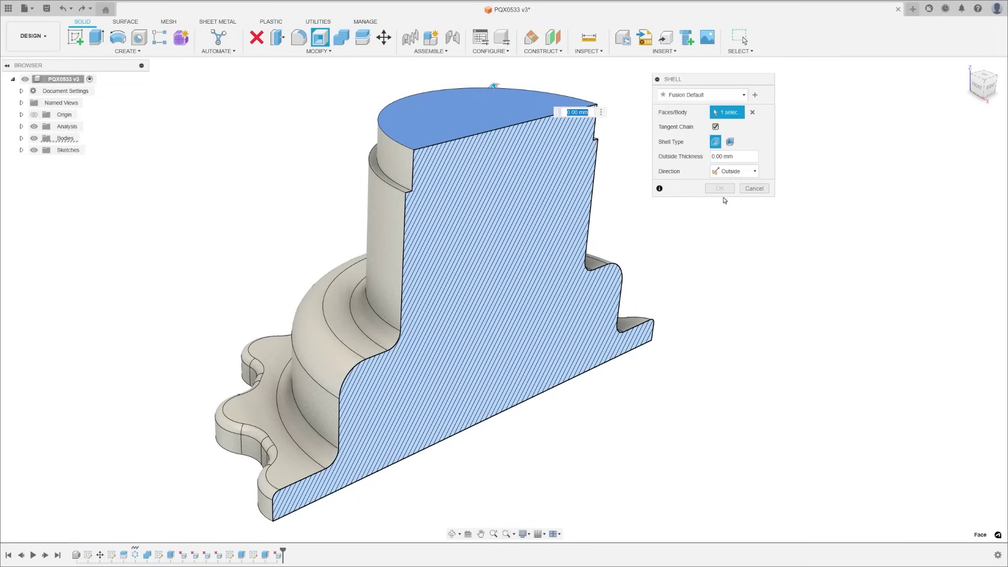
click(715, 157)
text(5)
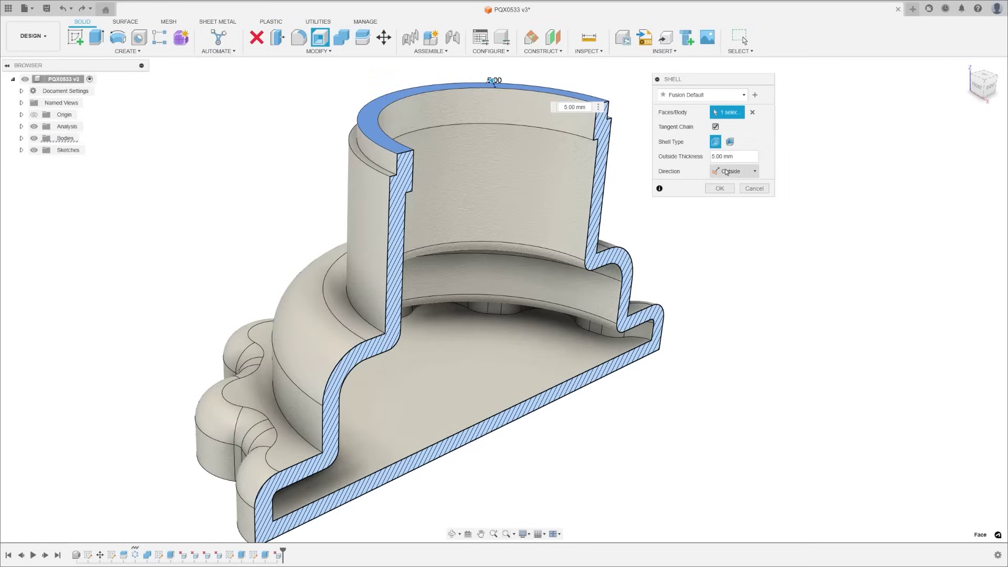
Switch to the rounded shell type and set the outside thickness to 25 mm.
click(730, 142)
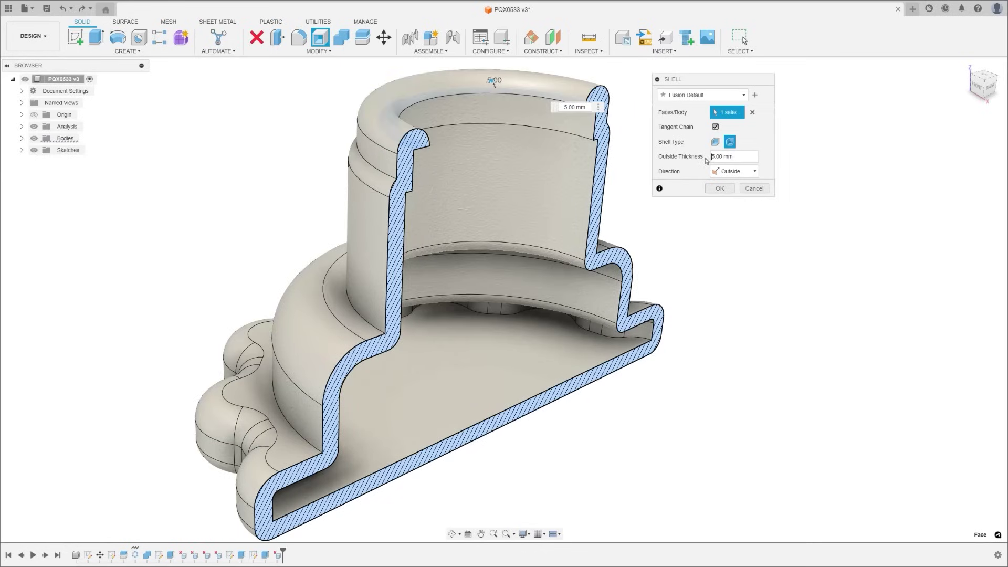
text(2)
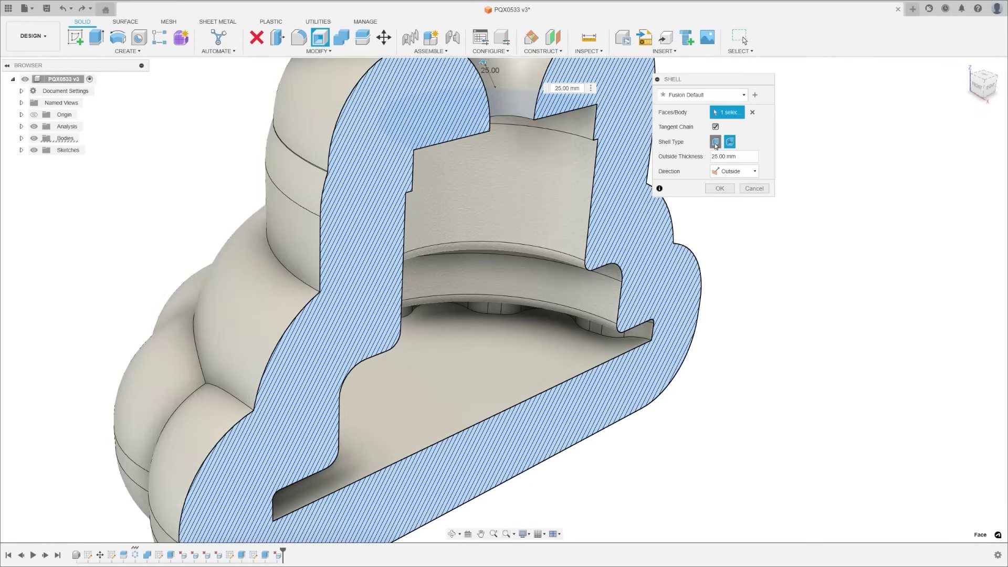
Try the sharp shell type at the 25 mm outside thickness and review the error details.
click(716, 143)
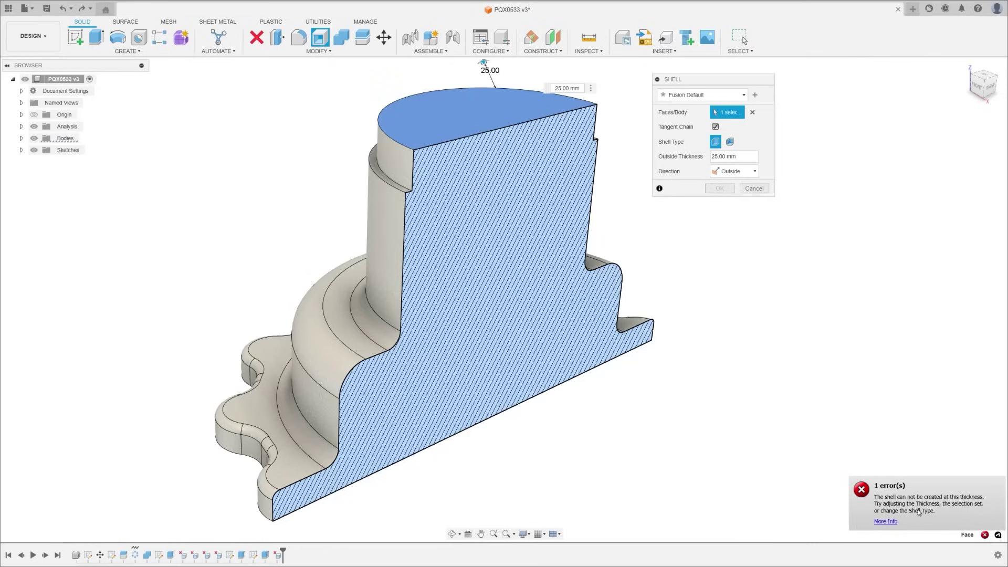
click(889, 523)
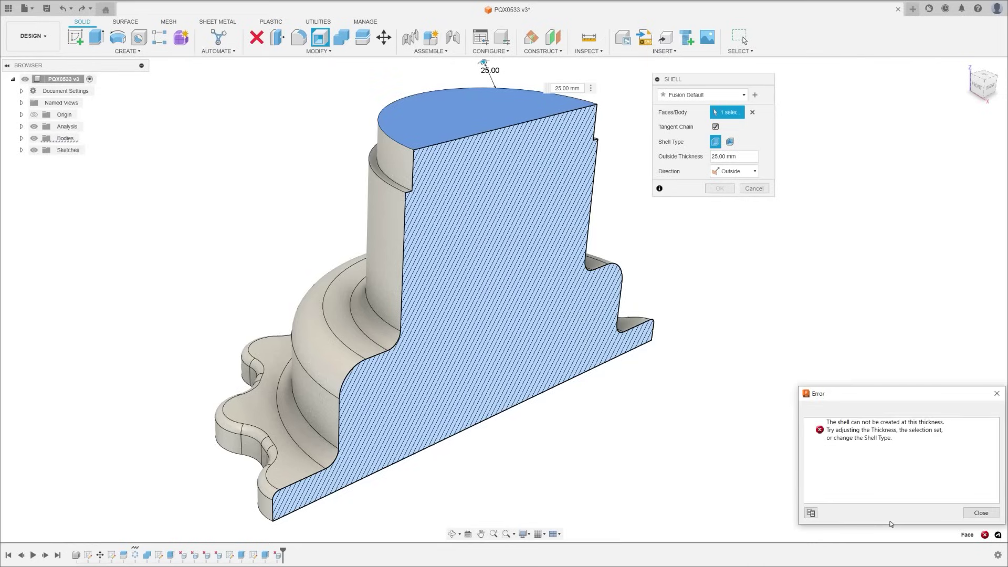
click(975, 515)
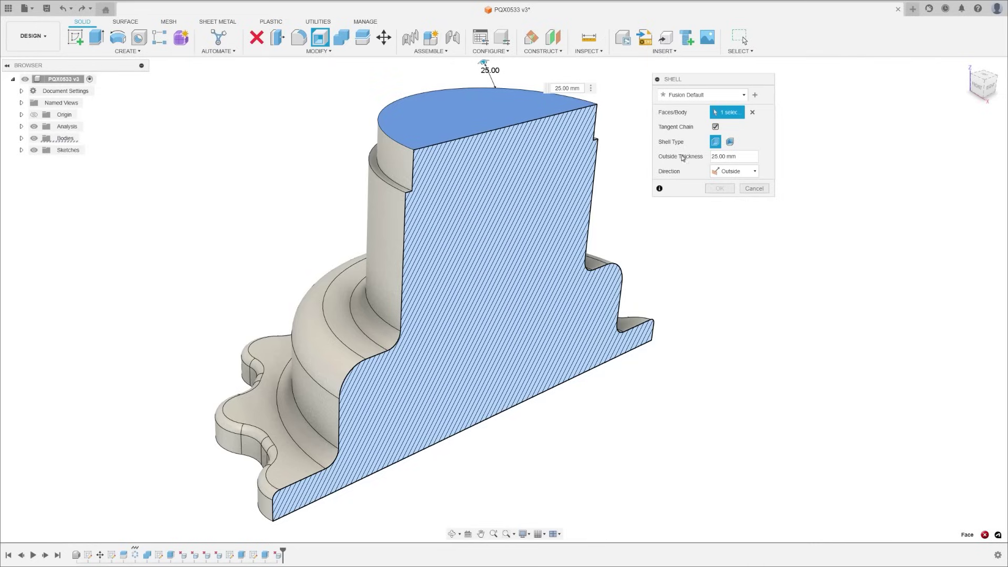
Return to the rounded shell type and set the shell direction to Inside.
click(729, 142)
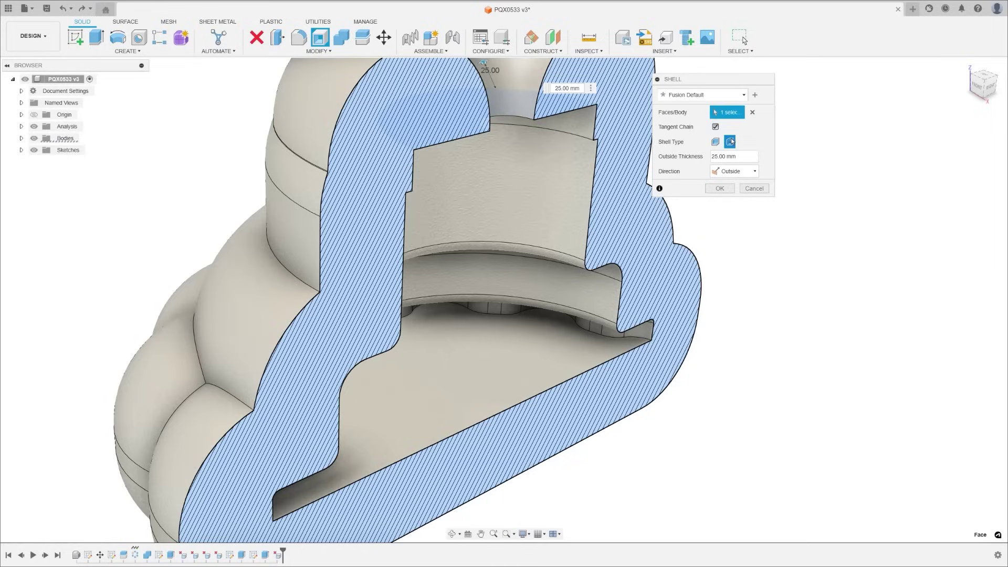
click(734, 171)
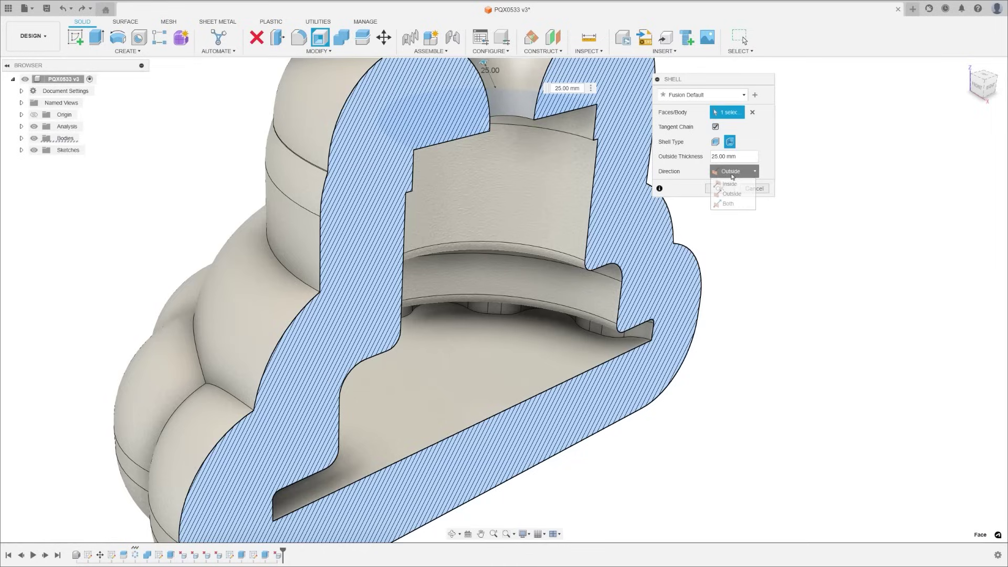
click(727, 184)
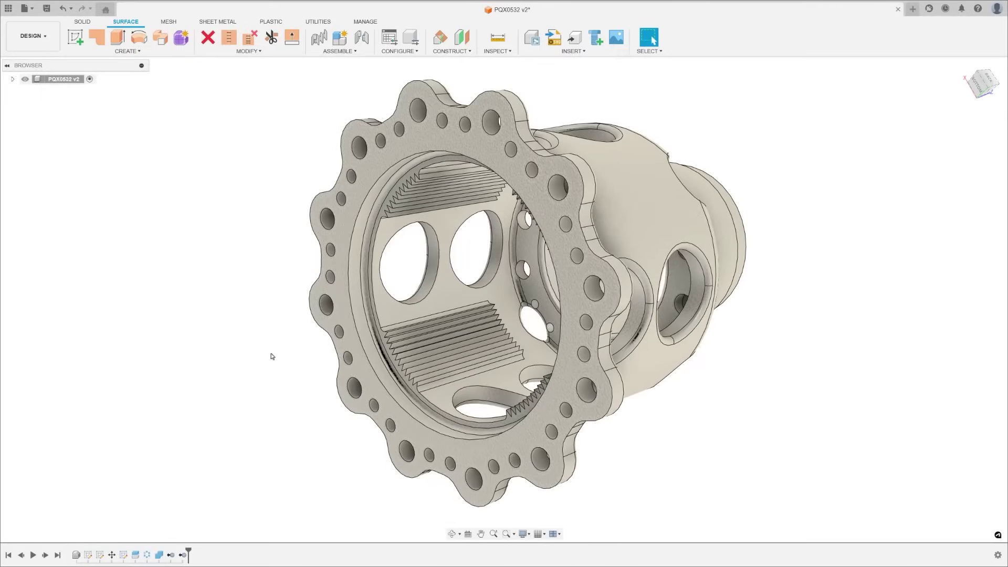
Start a surface Patch on the edges of six small holes in the front flange, keeping Edge 1 at Connected (G0).
click(95, 38)
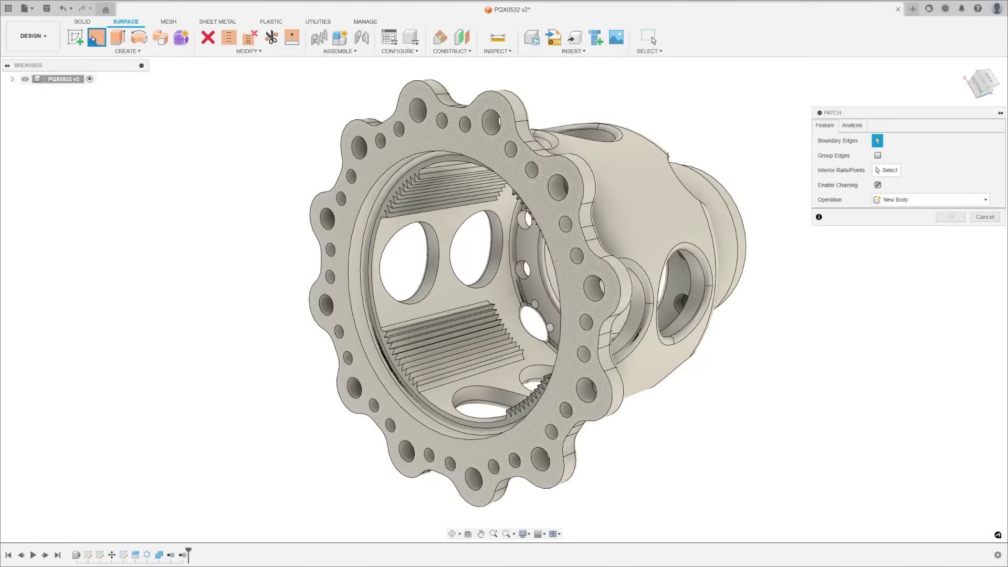
click(356, 177)
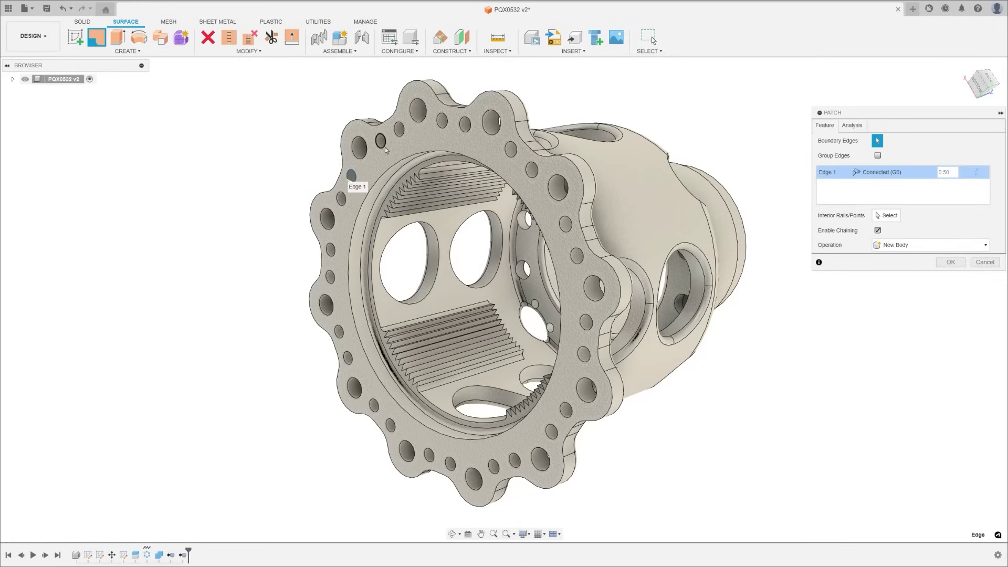
click(383, 145)
click(400, 129)
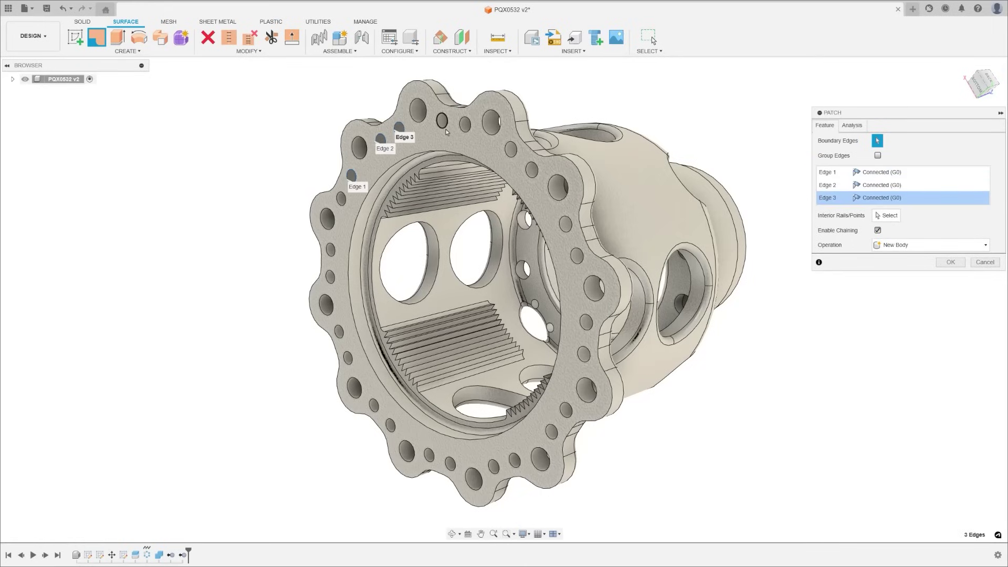
click(444, 128)
click(466, 127)
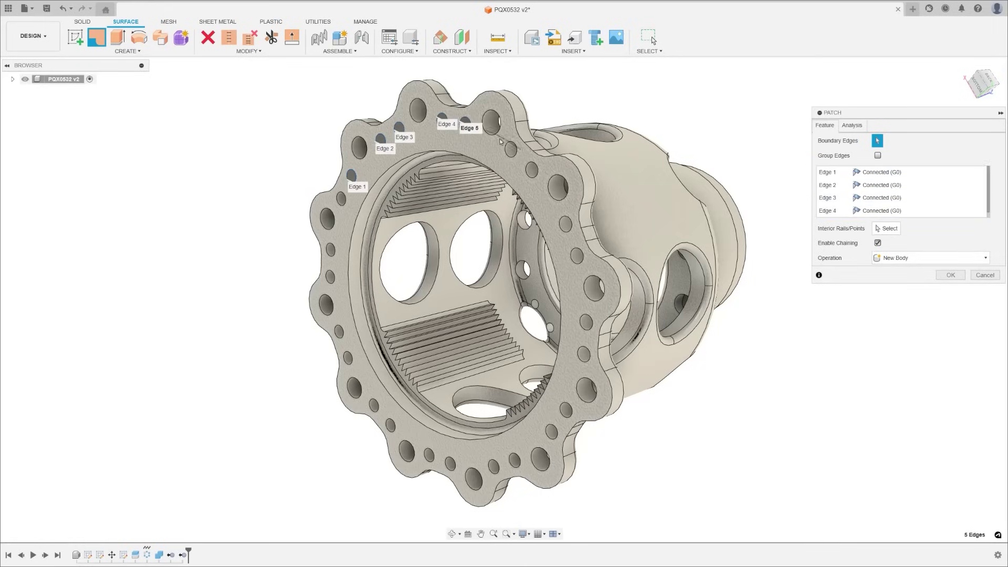
click(509, 156)
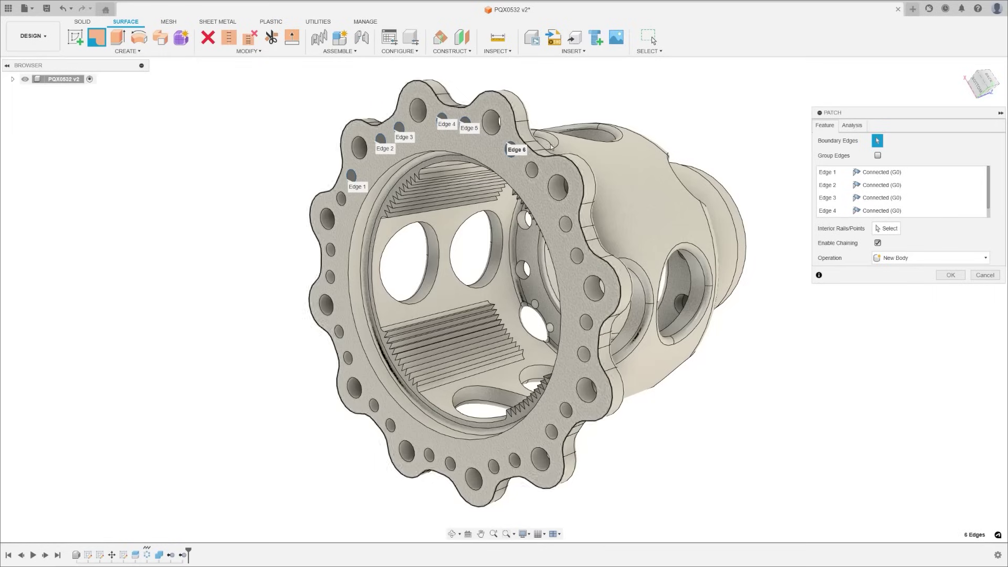
click(885, 174)
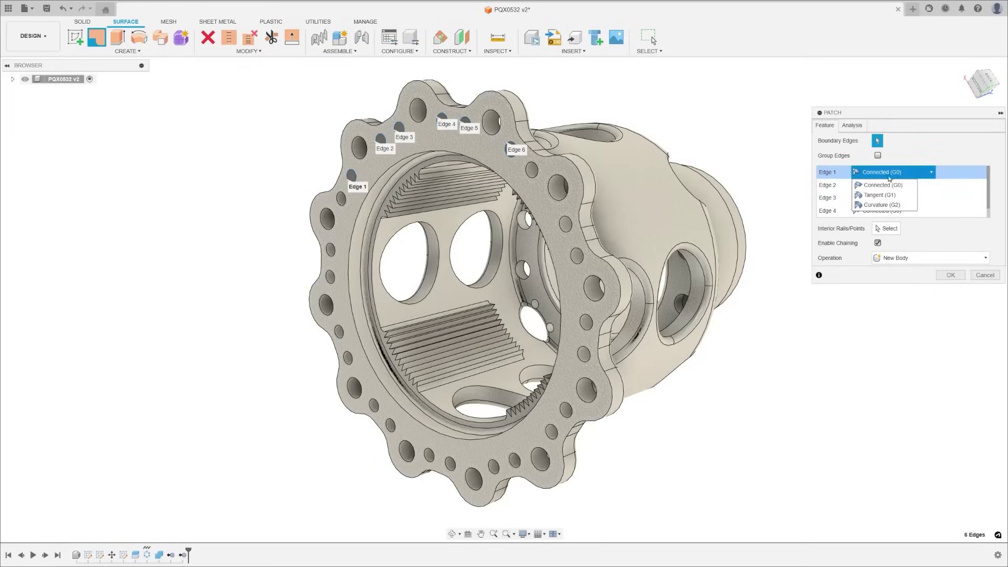
click(889, 177)
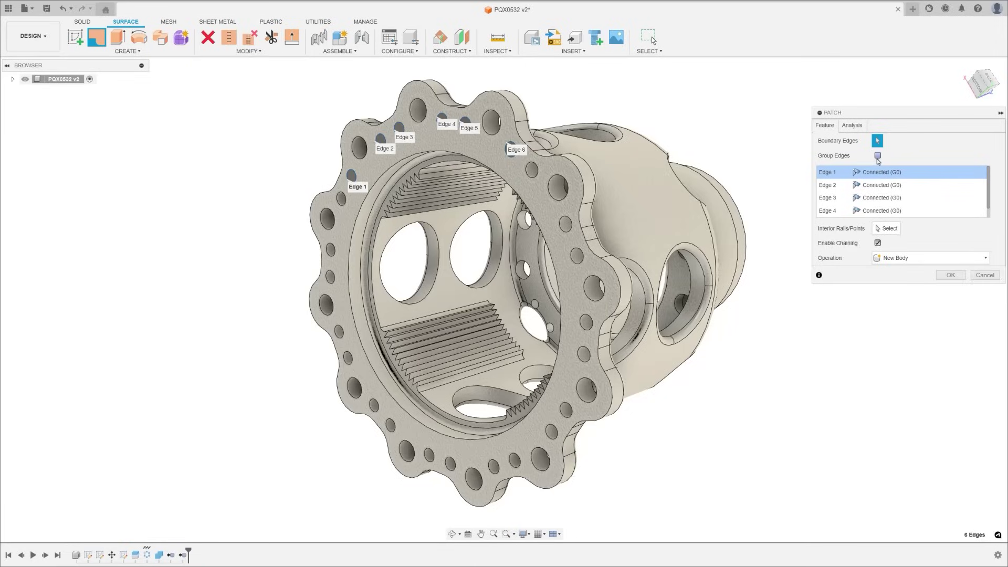
Group the patch boundary edges, add three more small flange holes, and create the patches as new bodies.
click(877, 156)
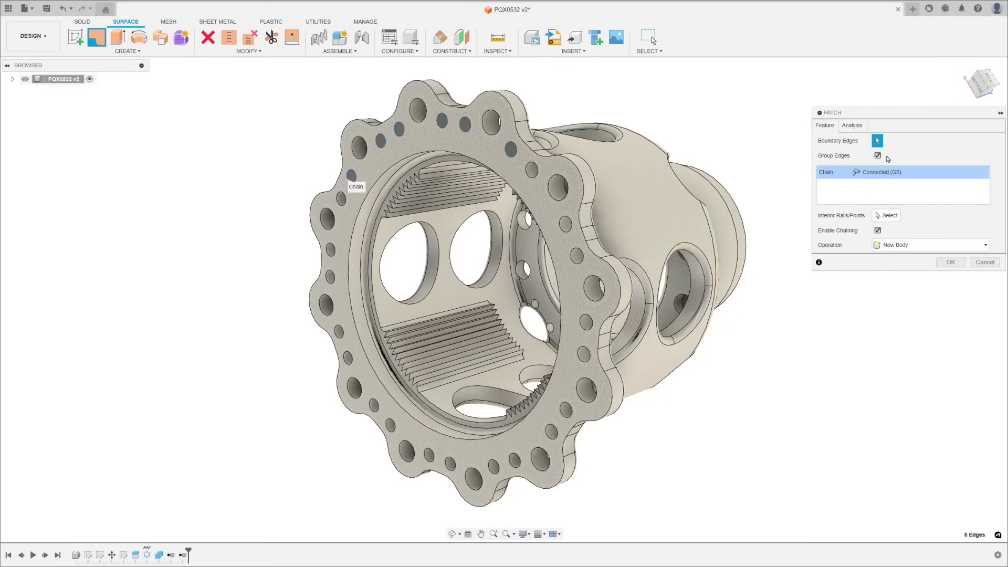
click(536, 177)
click(567, 226)
click(577, 255)
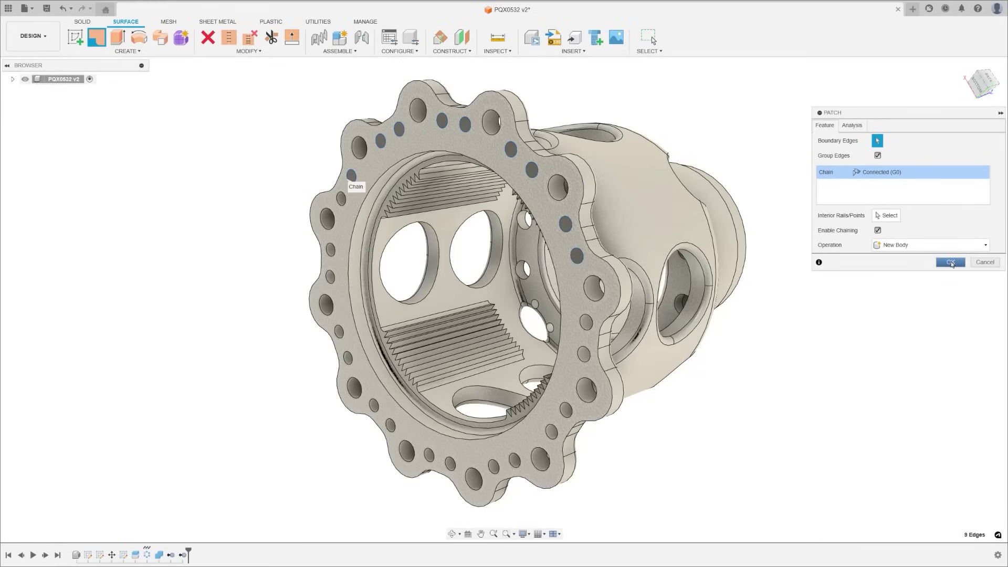
click(951, 263)
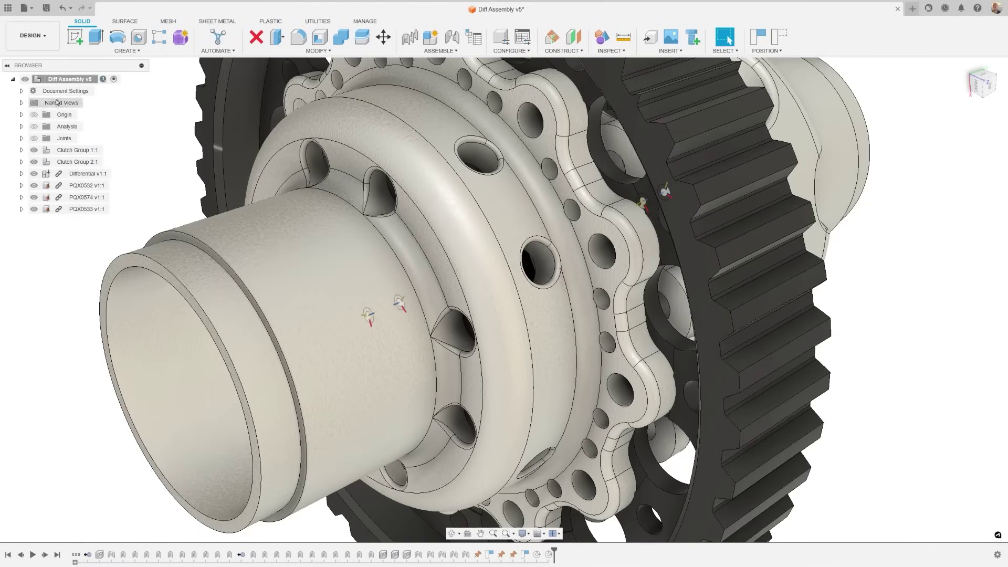
Show the section analysis of the differential and measure the distance between the two joint origins in the far housing.
click(34, 126)
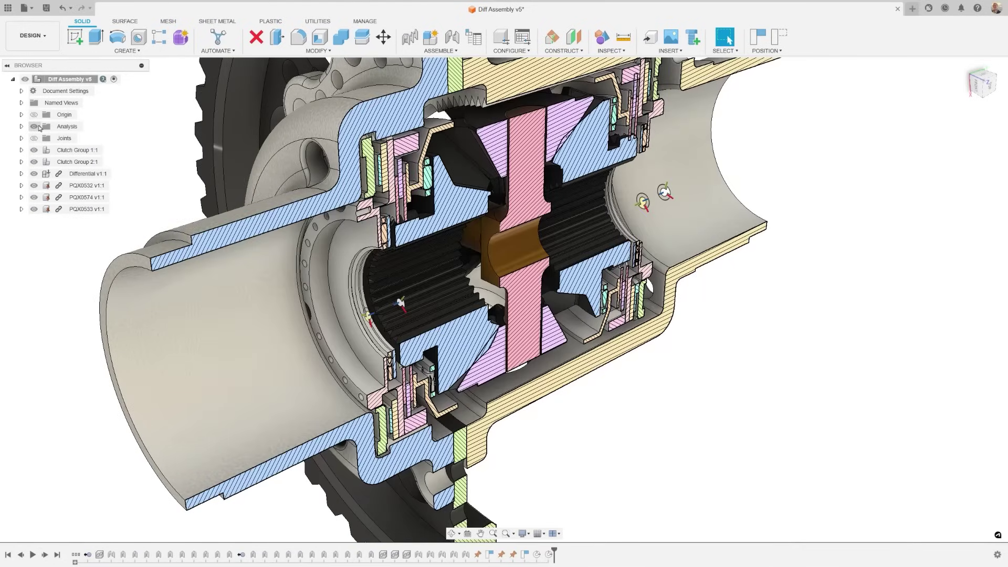
click(624, 38)
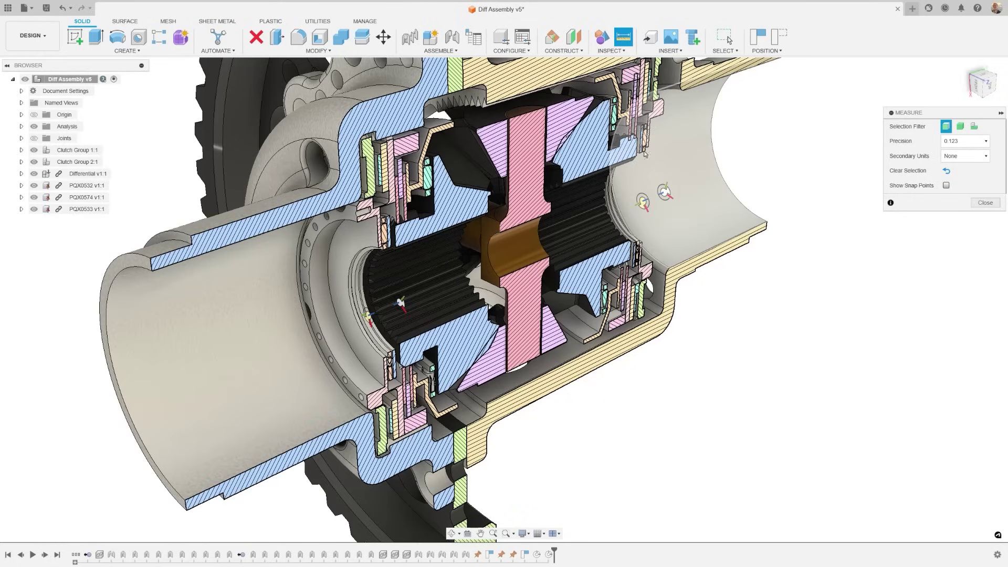
click(643, 202)
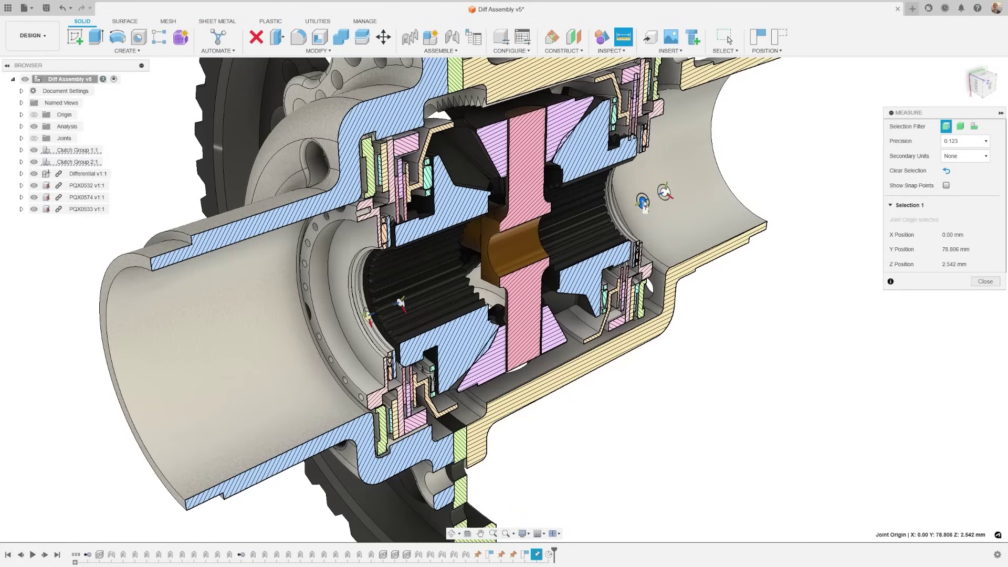
click(665, 194)
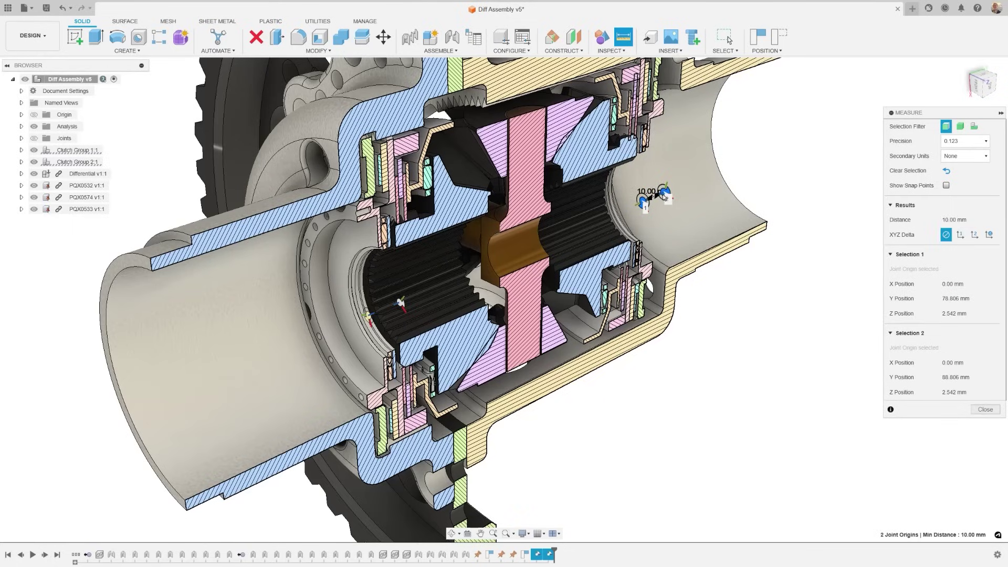
Measure the XYZ deltas between the two joint origins in the near housing, and pick the assembly's origin point with the origin shown.
click(369, 317)
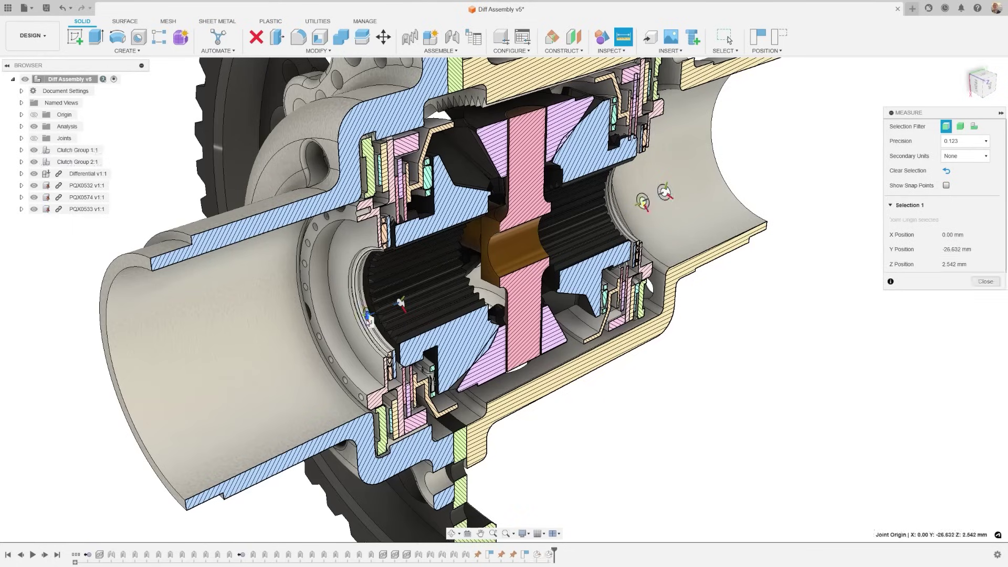
click(402, 307)
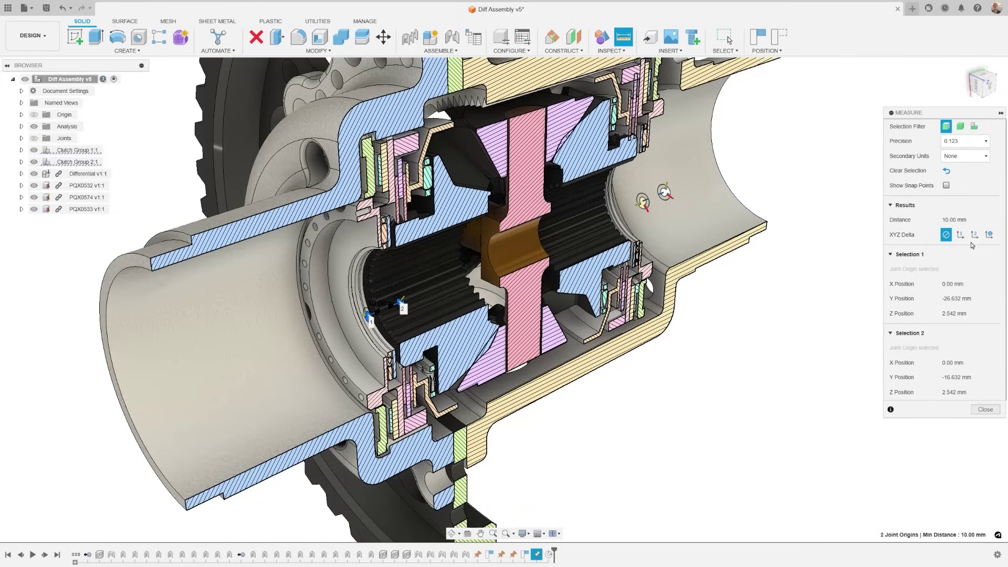
click(989, 235)
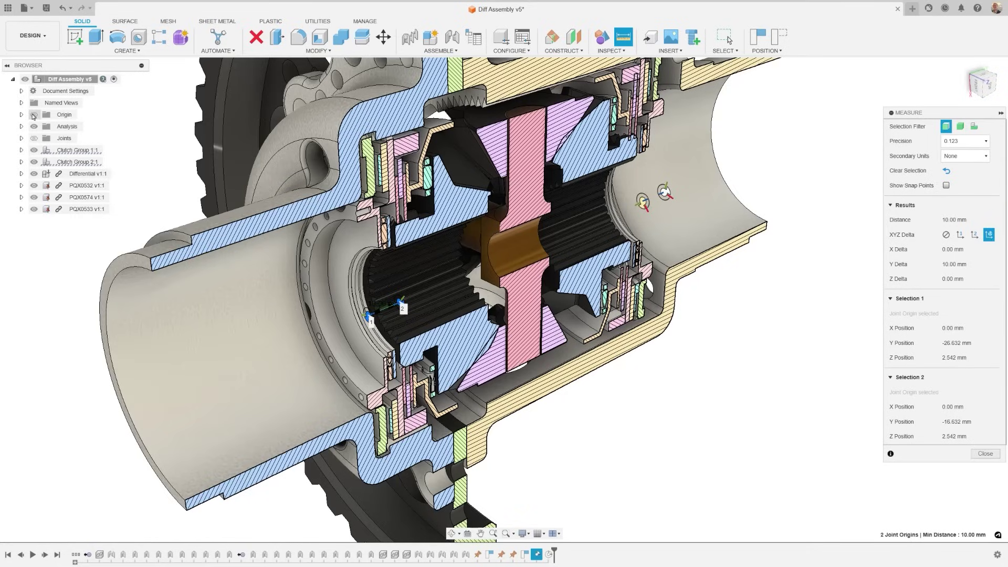
click(33, 114)
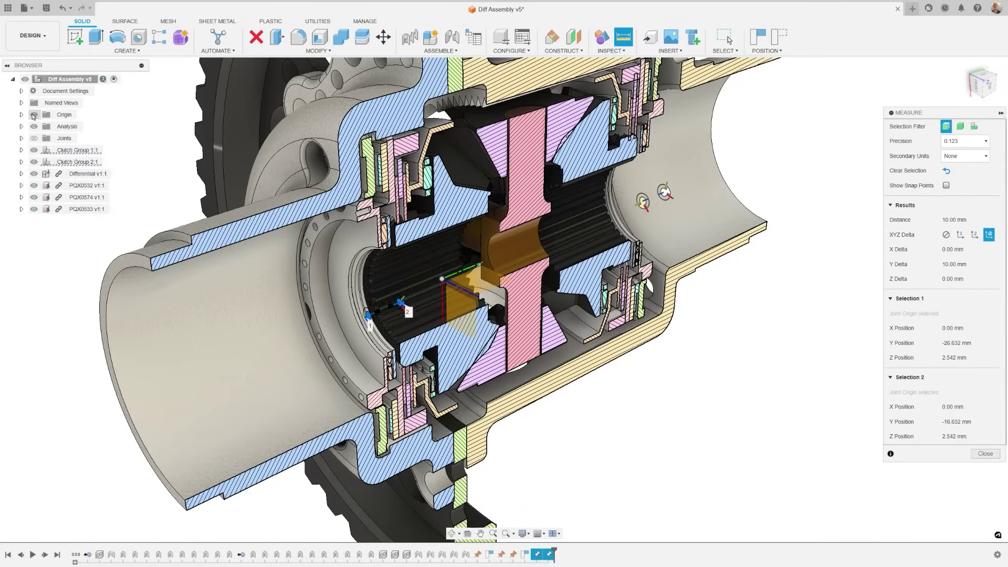
click(442, 279)
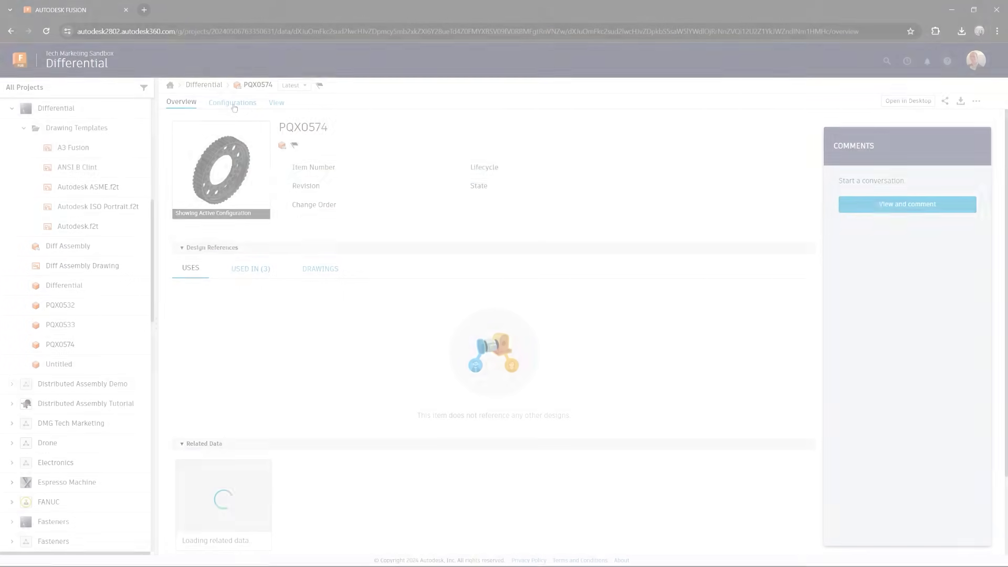
Review the configuration list of PQX0574 in the web hub and return to its overview.
click(232, 103)
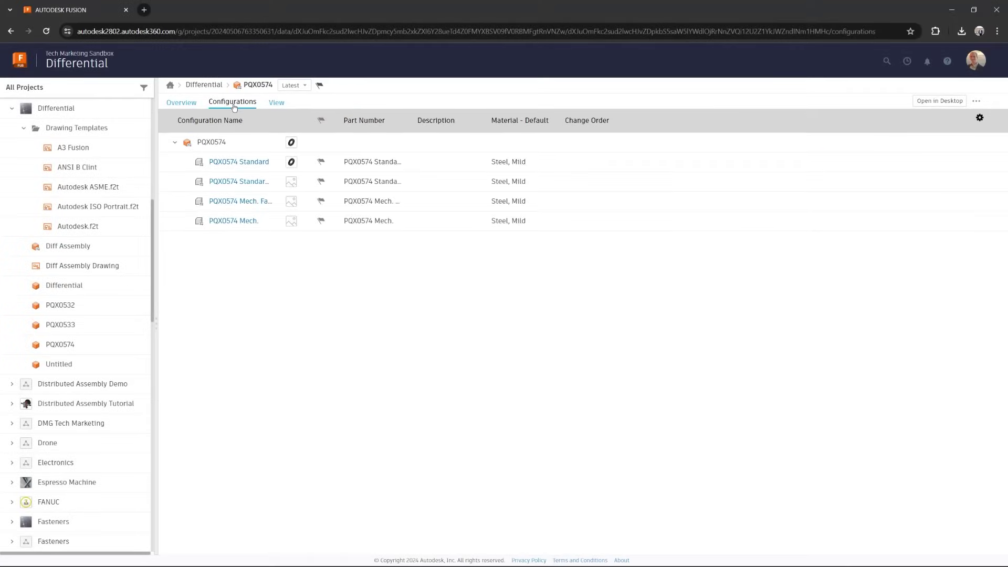
click(181, 103)
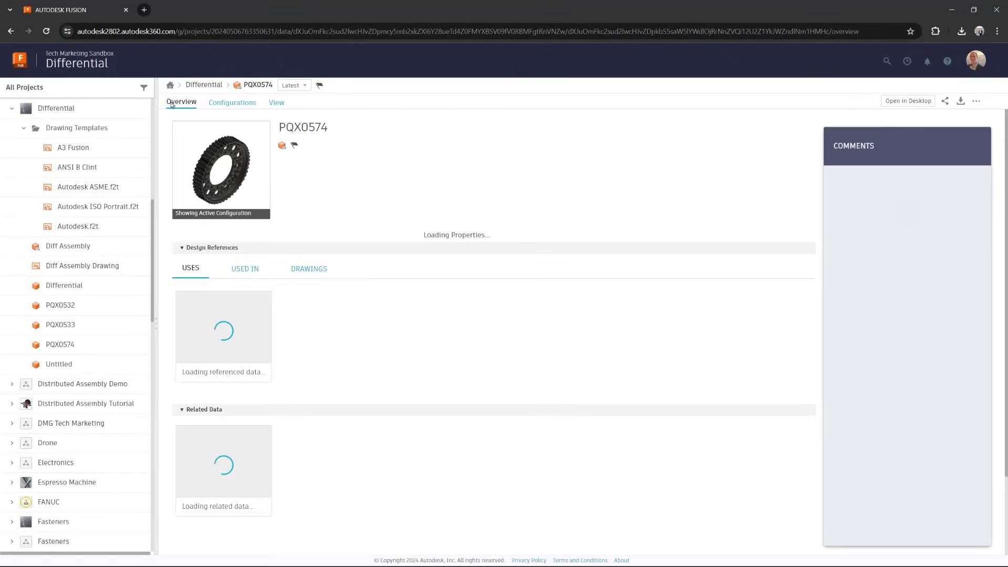
In the Differential project's members and permissions, change the last listed member's role to Reader, and minimize the browser.
click(197, 86)
click(227, 103)
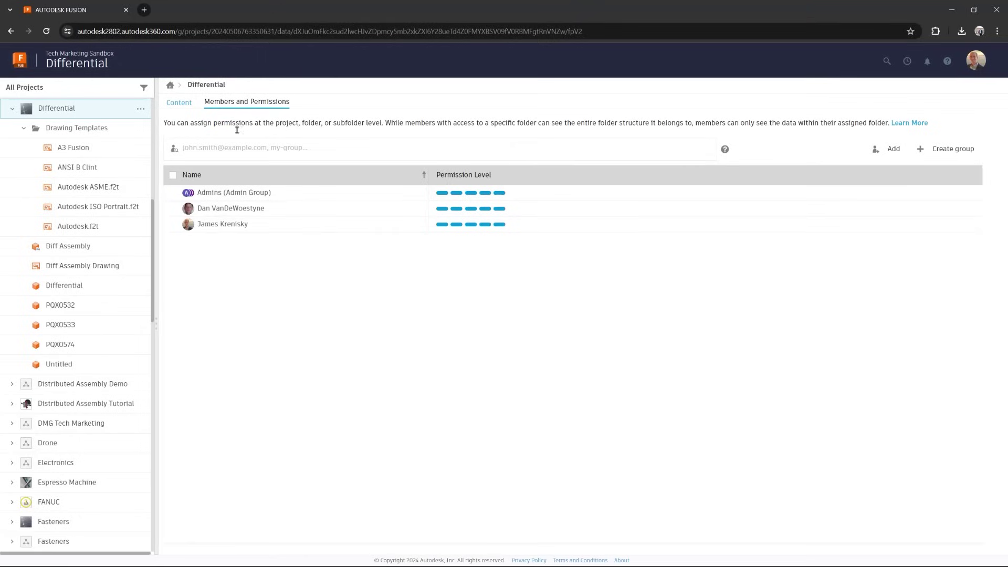
click(272, 231)
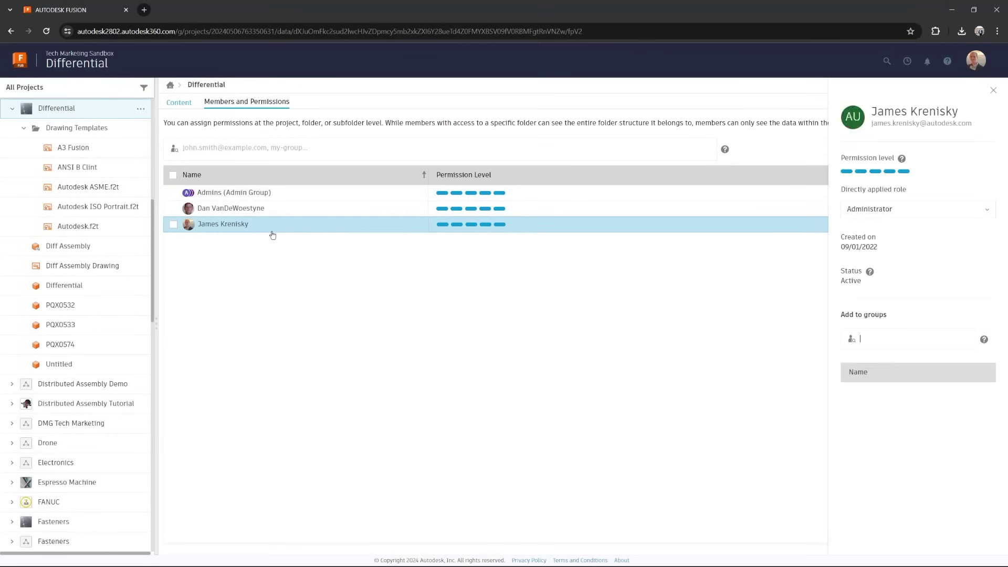
click(926, 215)
click(925, 267)
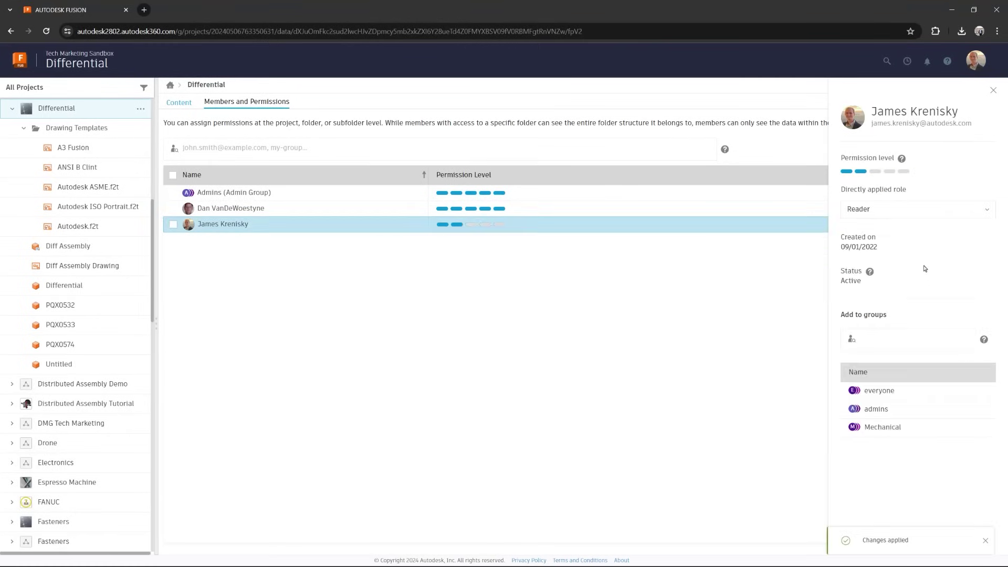
click(951, 9)
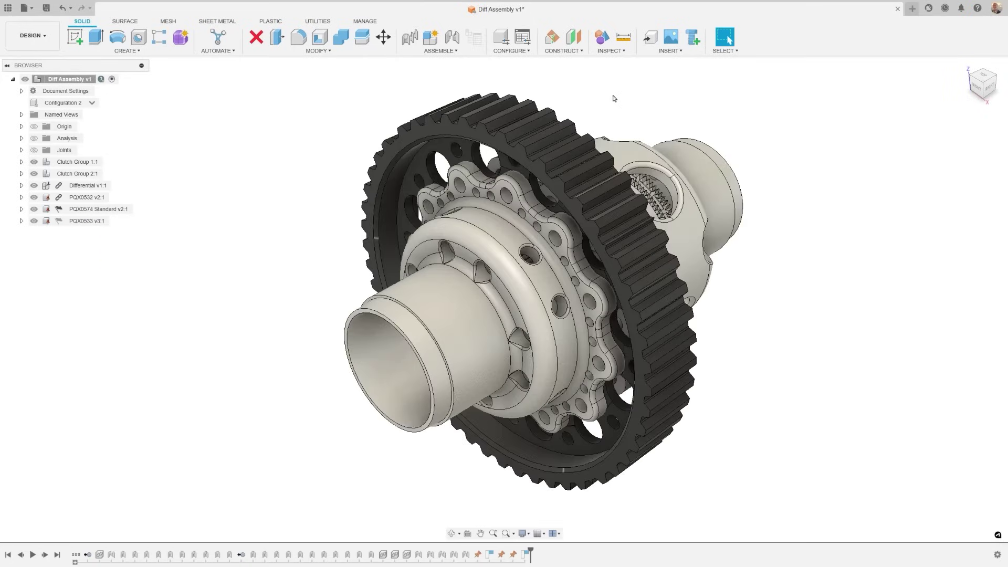
Insert component PQX0574 from the Differential project into the assembly using the PQX0574 Standard configuration.
click(654, 50)
click(648, 62)
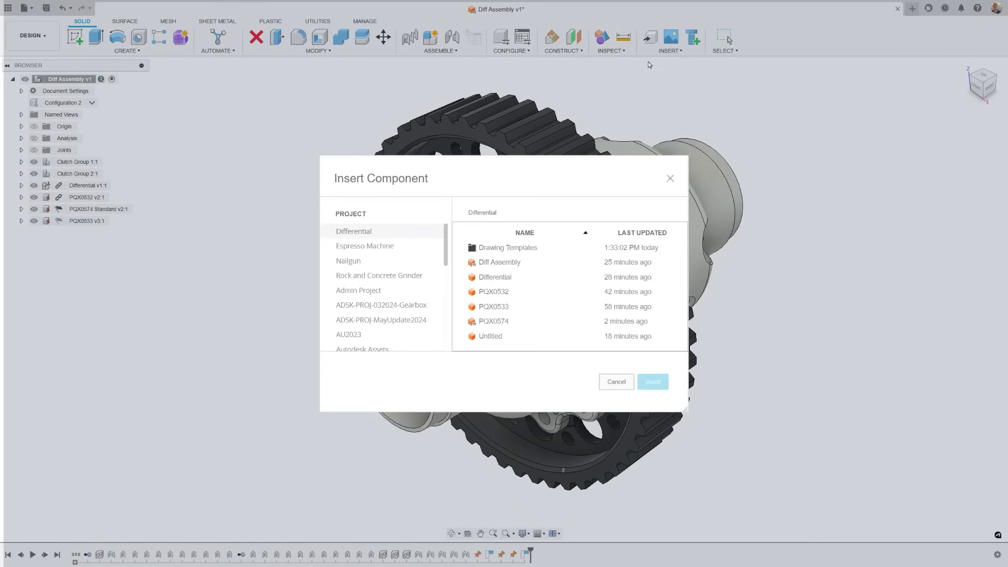
click(493, 322)
click(653, 382)
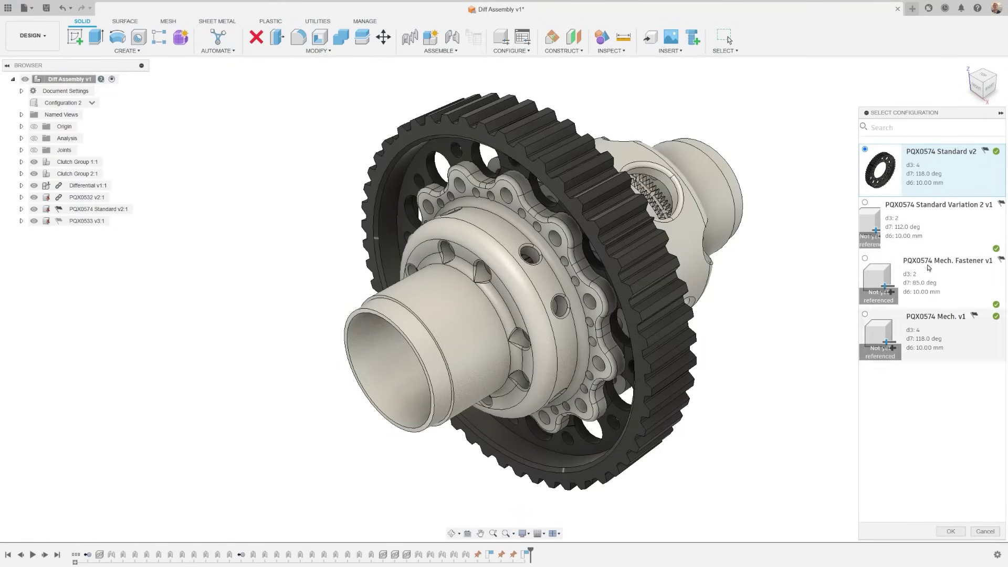
click(951, 531)
Move the inserted gear beside the assembly by about -139.4 mm in X, -132.2 mm in Y and 7.2 mm in Z.
scroll(565, 462, down, 3)
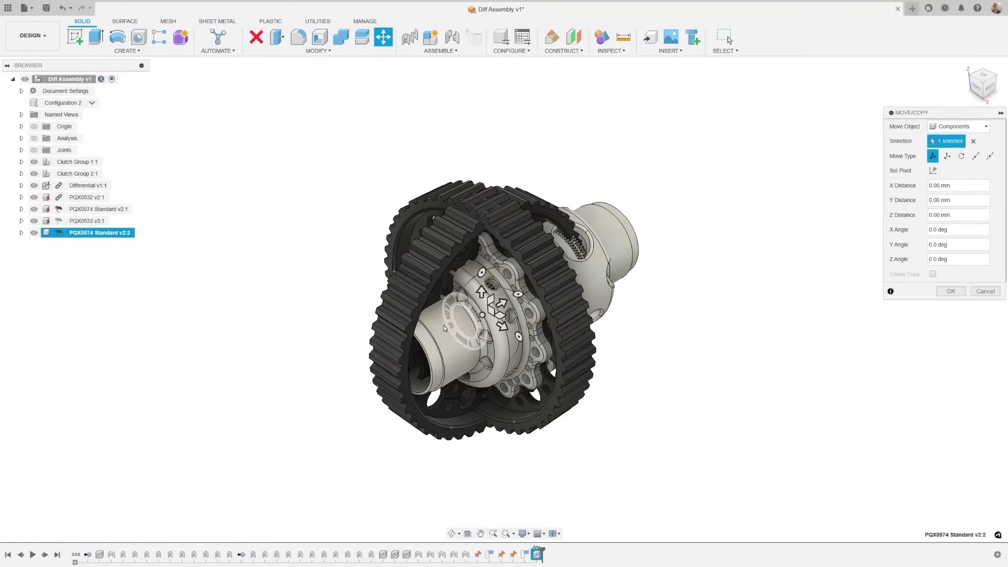
drag(504, 304, 271, 307)
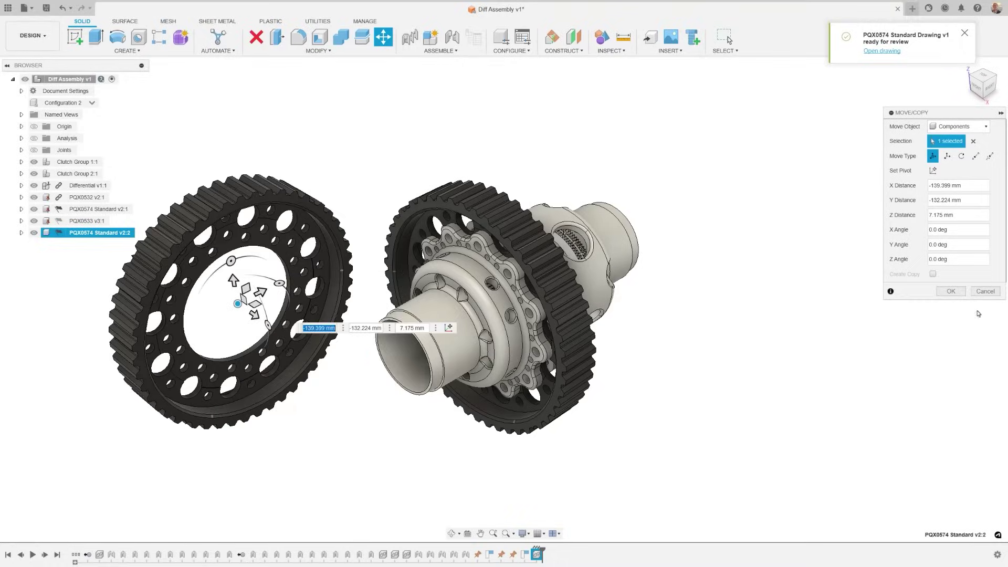
click(963, 293)
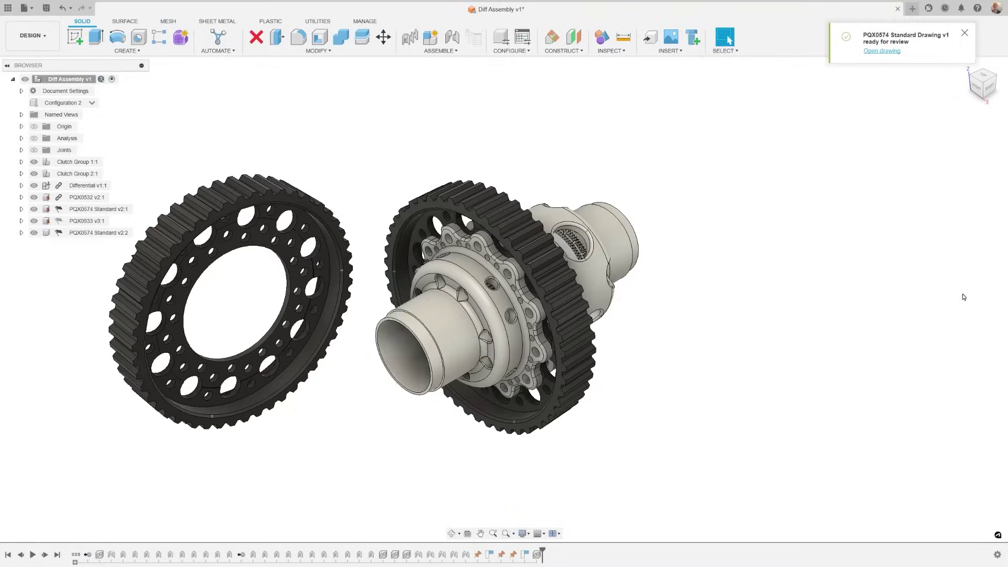
click(965, 33)
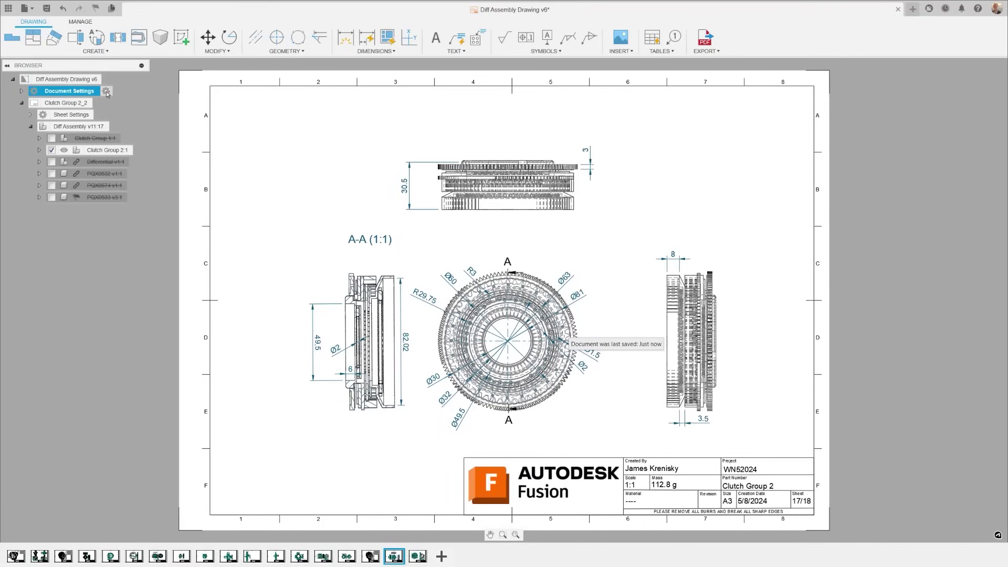
Turn on section line display in the drawing's document settings and set the section line color to magenta.
click(106, 92)
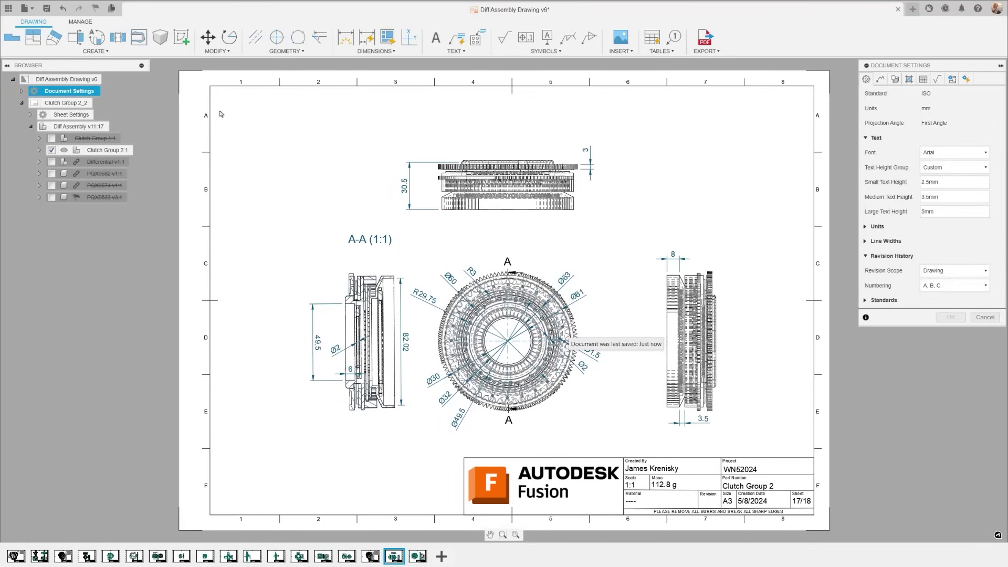
click(895, 79)
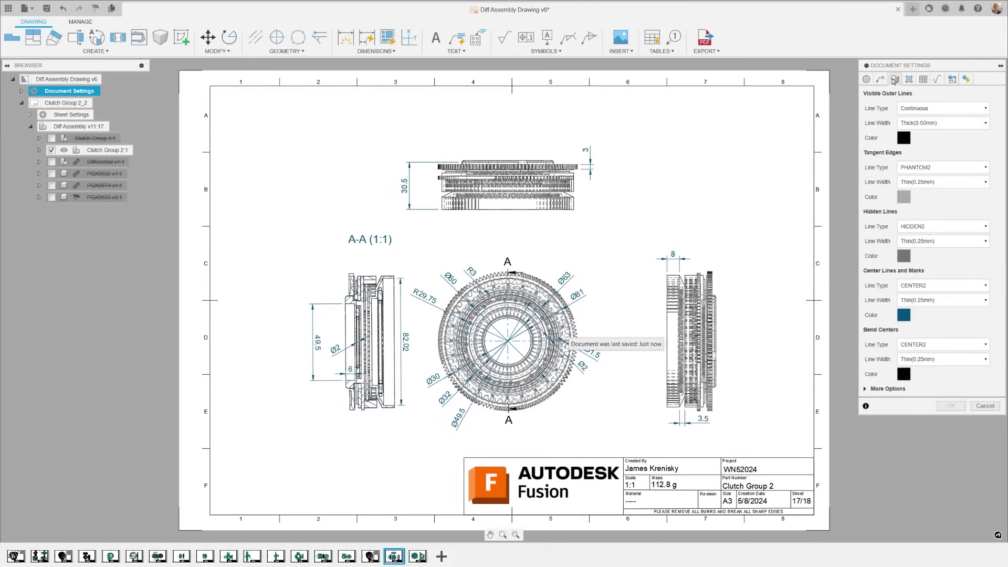
click(866, 389)
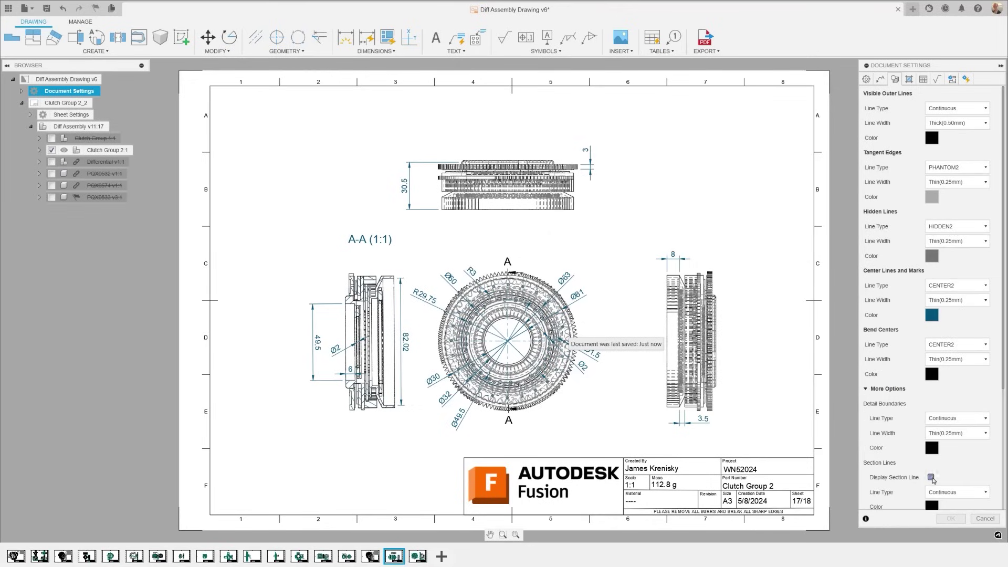
click(932, 505)
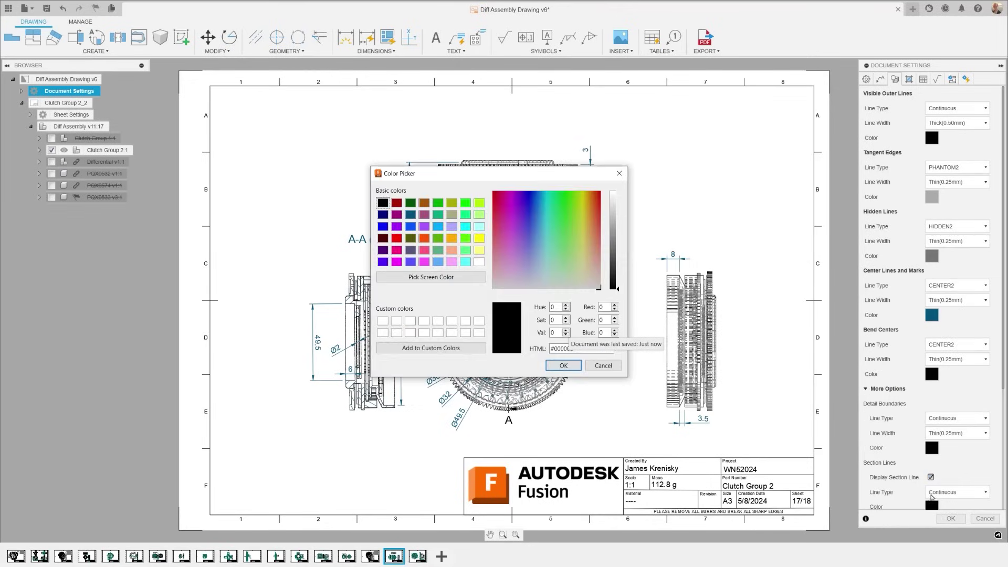
click(396, 262)
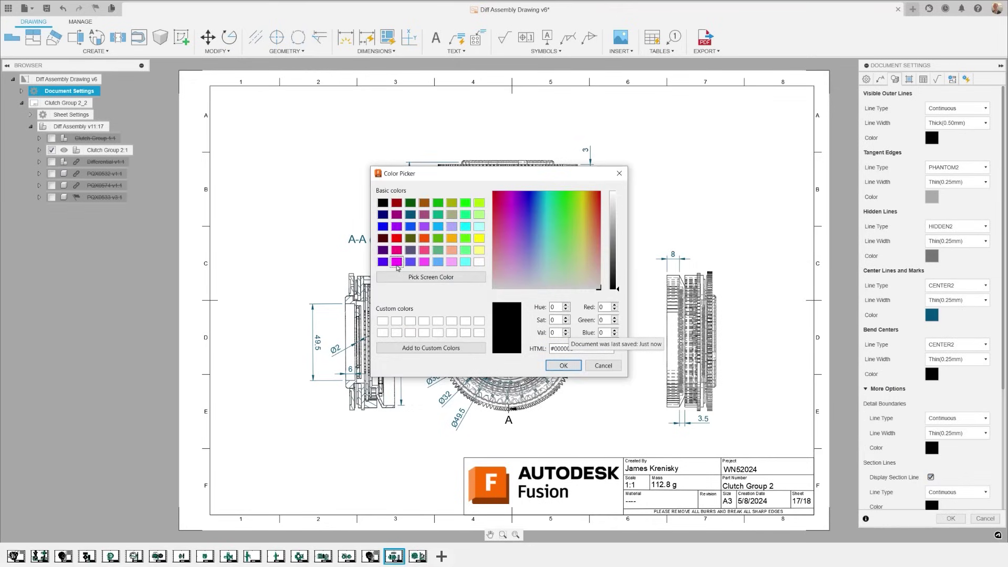
click(563, 365)
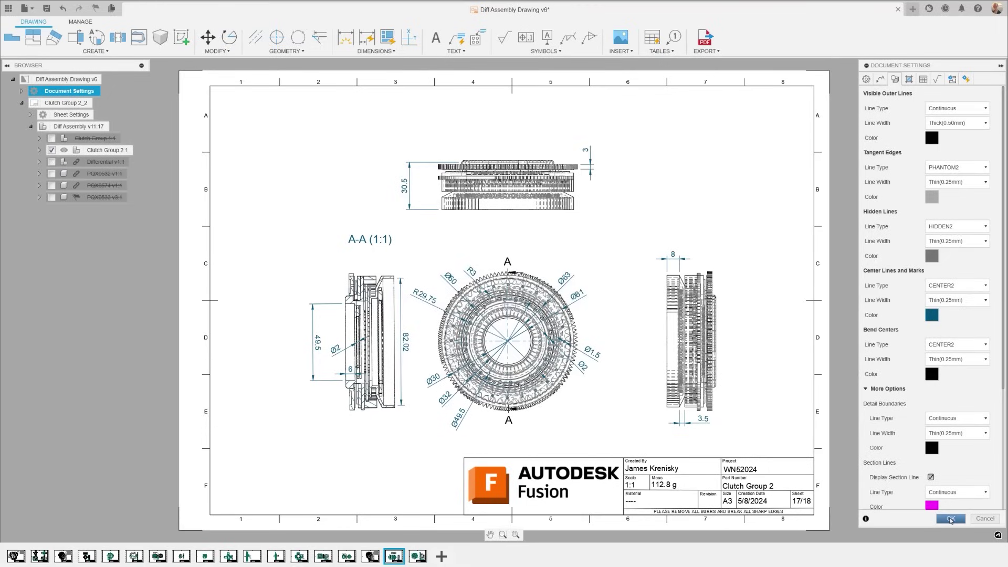
click(951, 519)
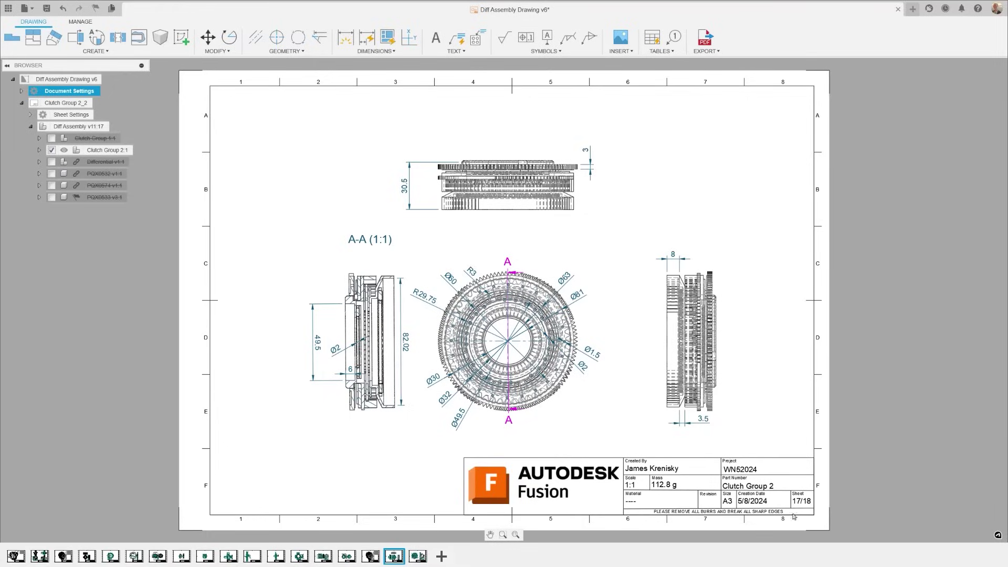
On the PQX0560 sheet, add a symmetrical tolerance of 0.01 to the vertical 83.03 dimension.
click(324, 558)
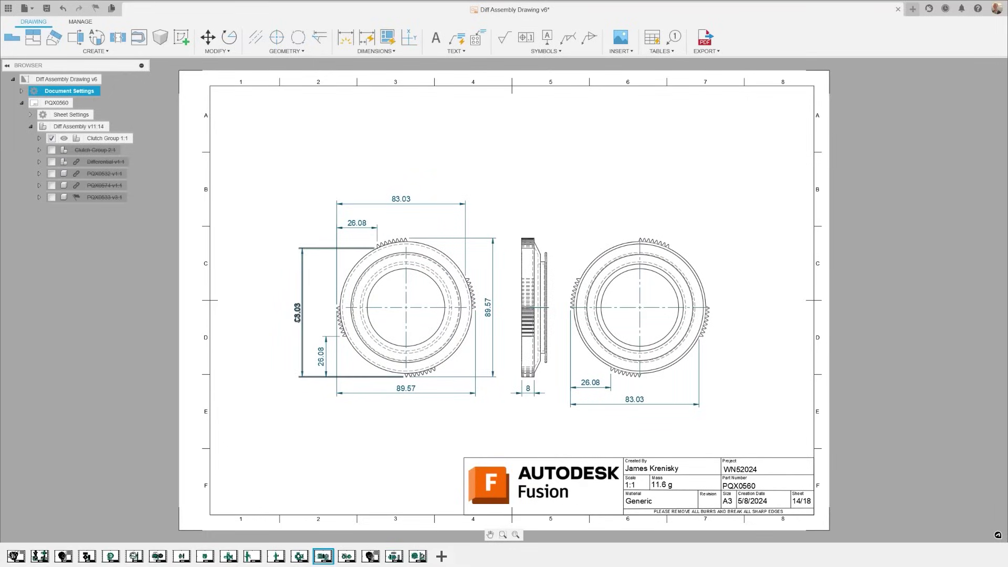
double_click(298, 313)
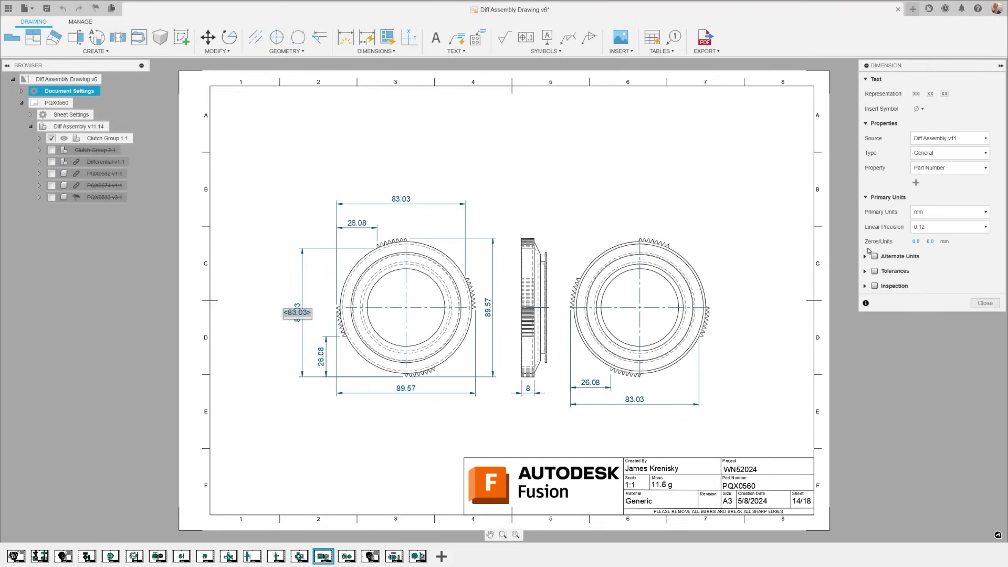
click(874, 272)
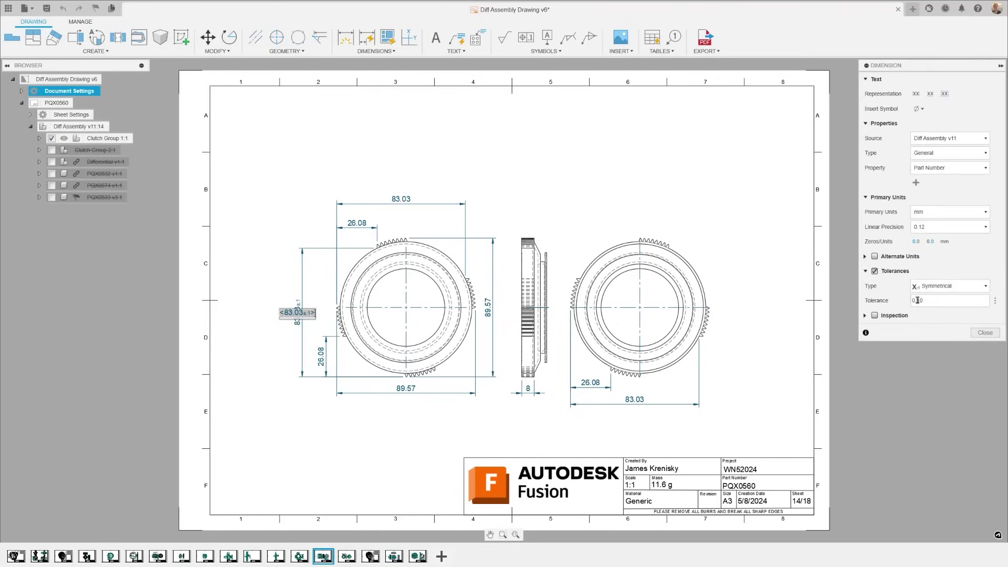
click(985, 333)
Match the toleranced vertical dimension's format onto the horizontal 89.57 dimension below and the 83.03 dimension above the same view.
right_click(298, 314)
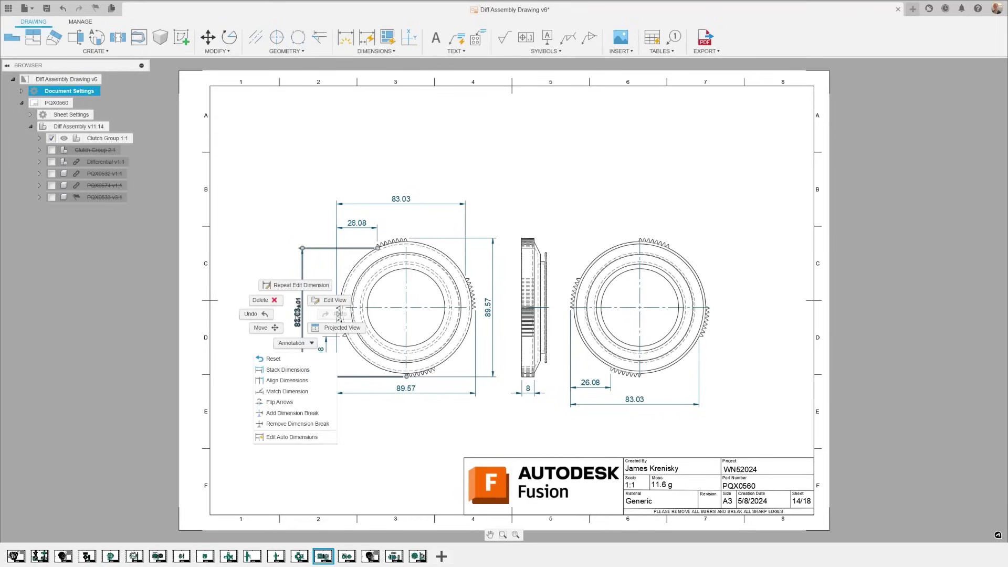
click(287, 393)
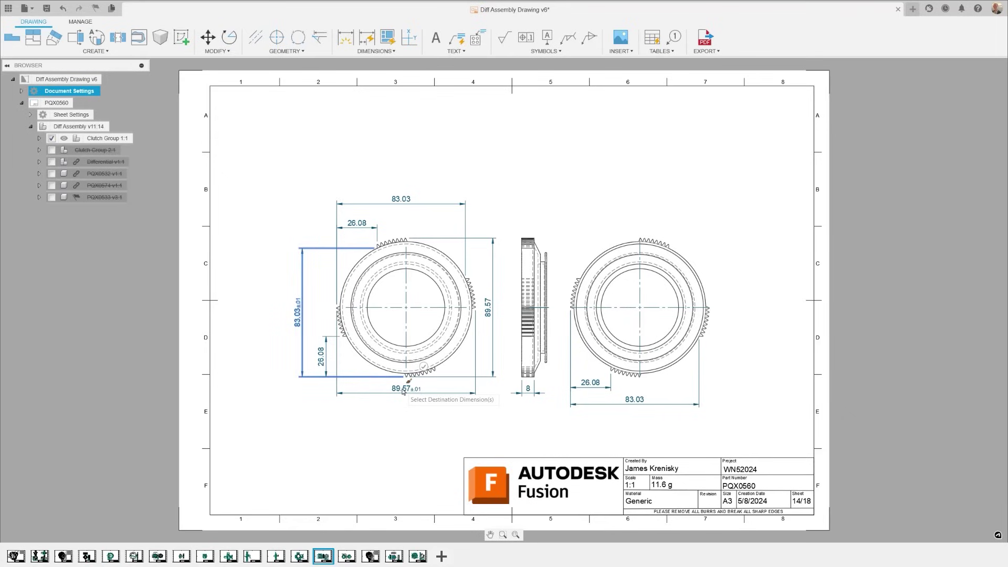
click(399, 202)
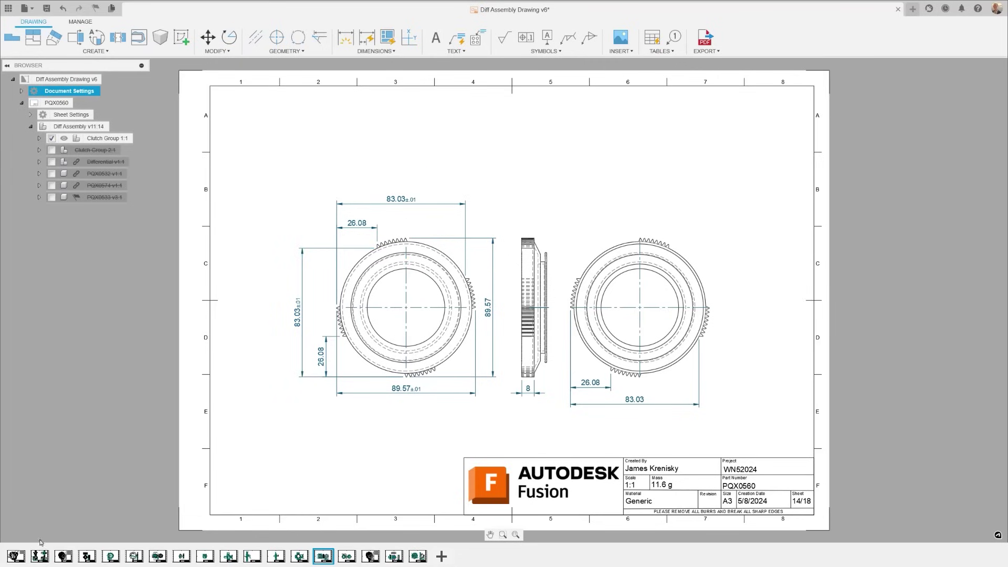
On the second sheet, place a Taper and Slope symbol with a leader on the upper right end of section view B-B.
click(39, 556)
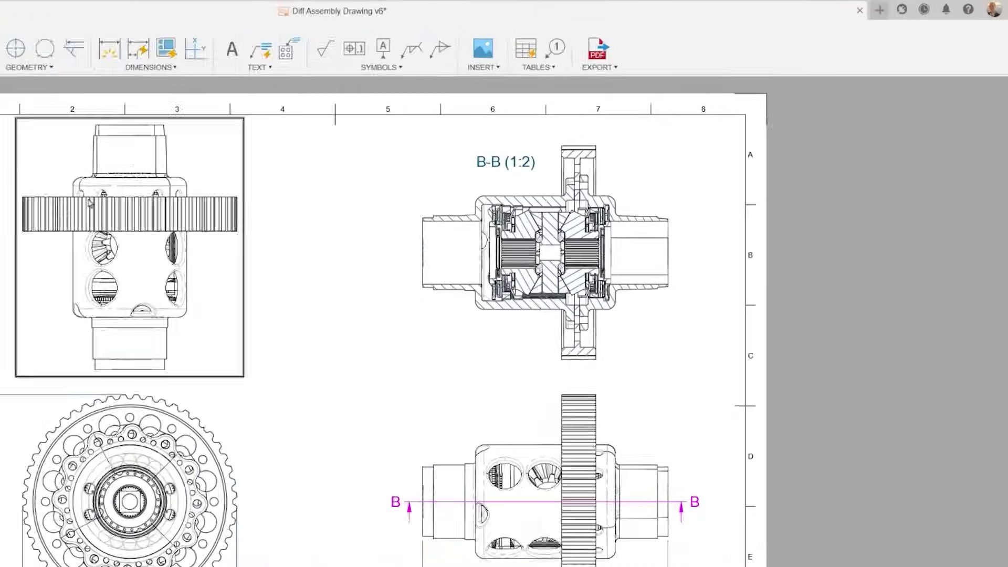
click(361, 68)
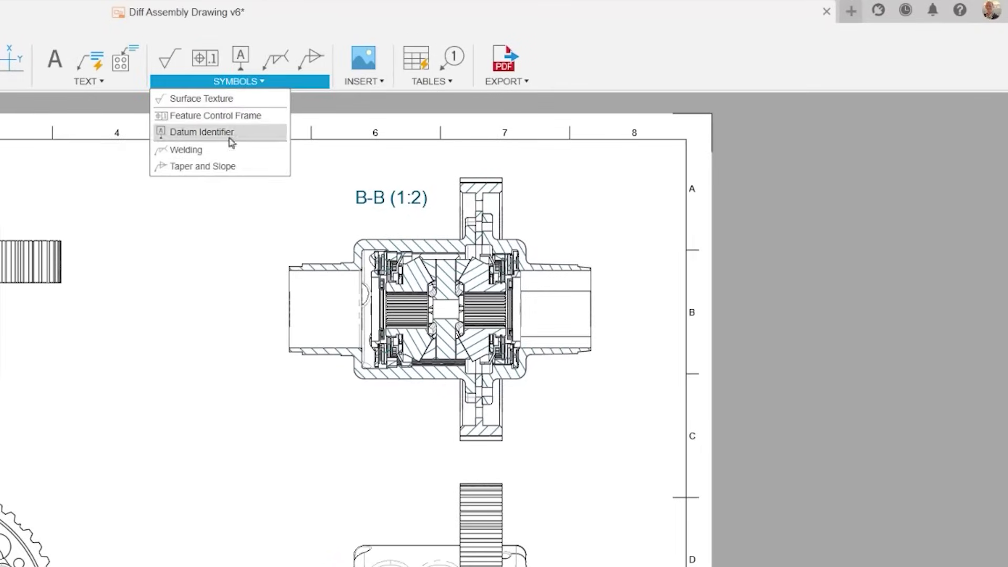
click(225, 166)
click(580, 269)
click(587, 268)
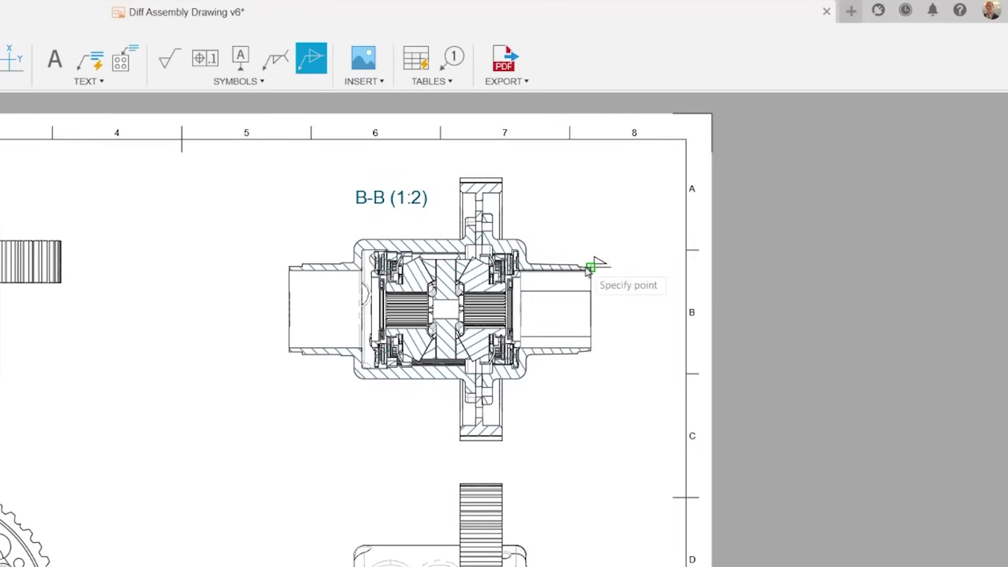
click(611, 250)
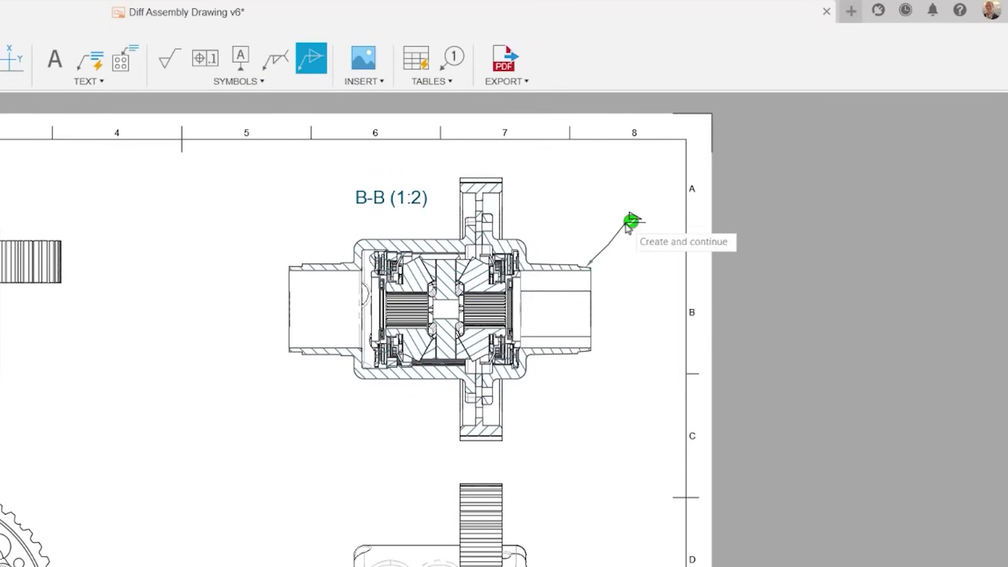
click(630, 221)
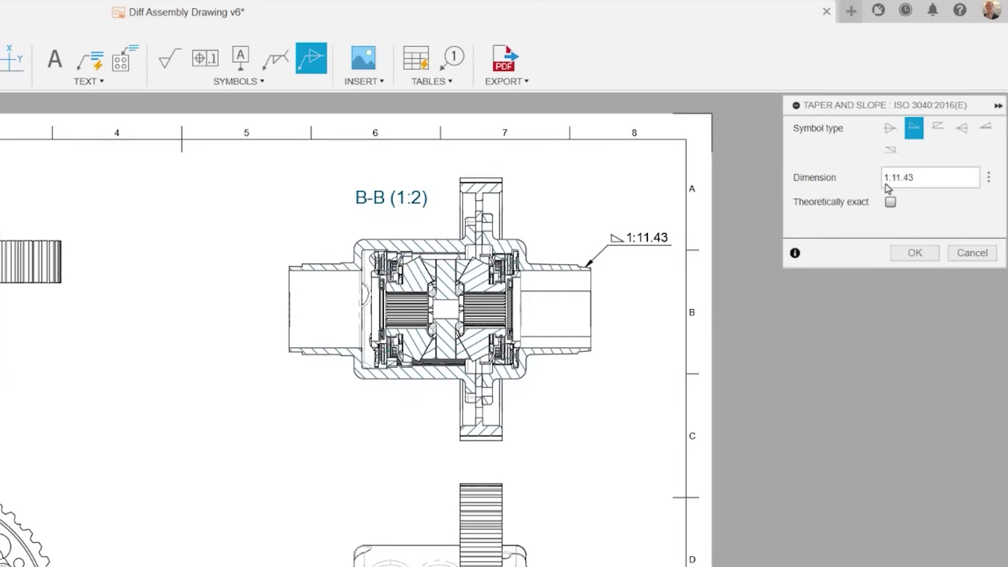
Try the calculated 8.75% value for the slope symbol, switch back to the 1:11.43 ratio and accept the symbol.
click(988, 179)
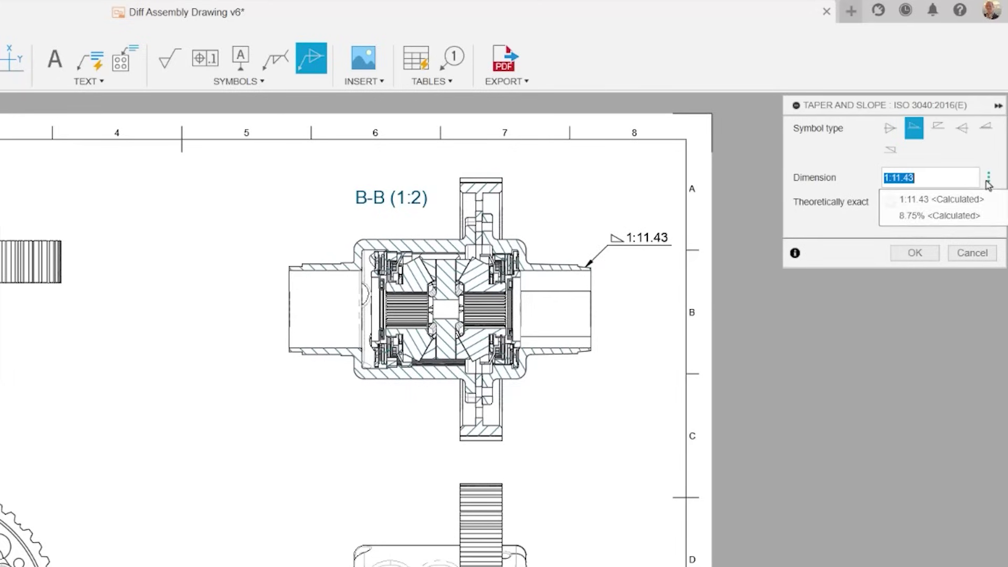
click(974, 220)
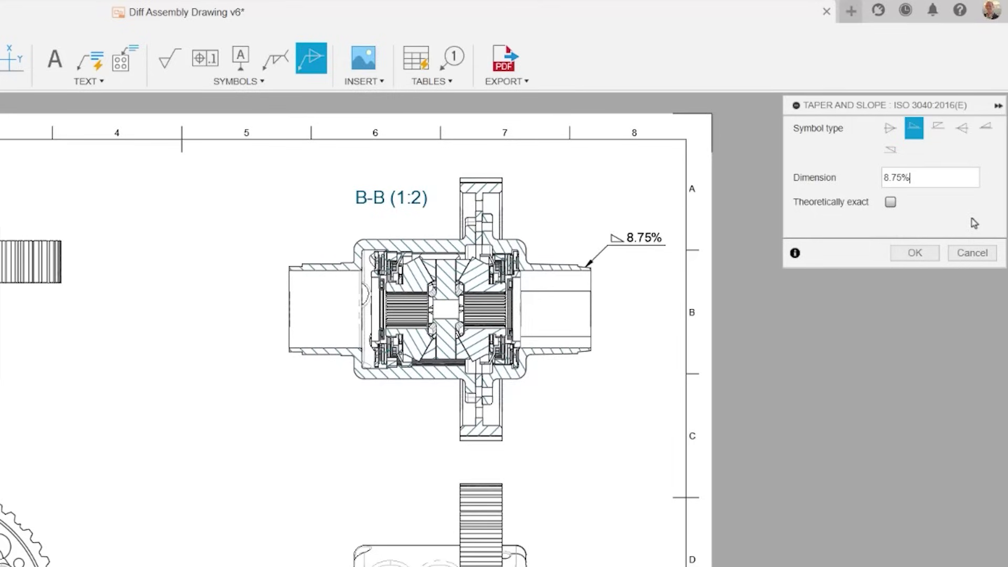
click(988, 179)
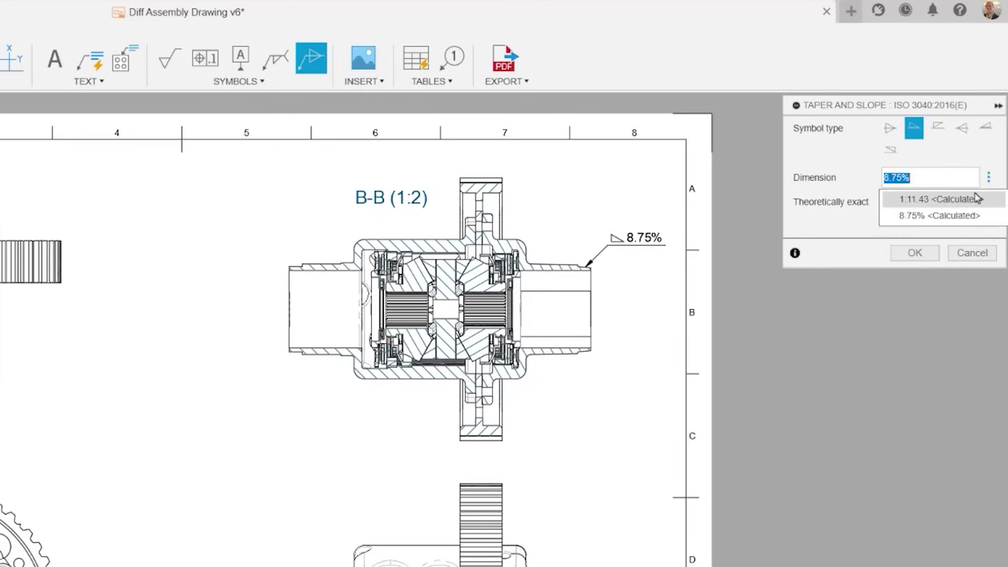
click(978, 196)
click(914, 254)
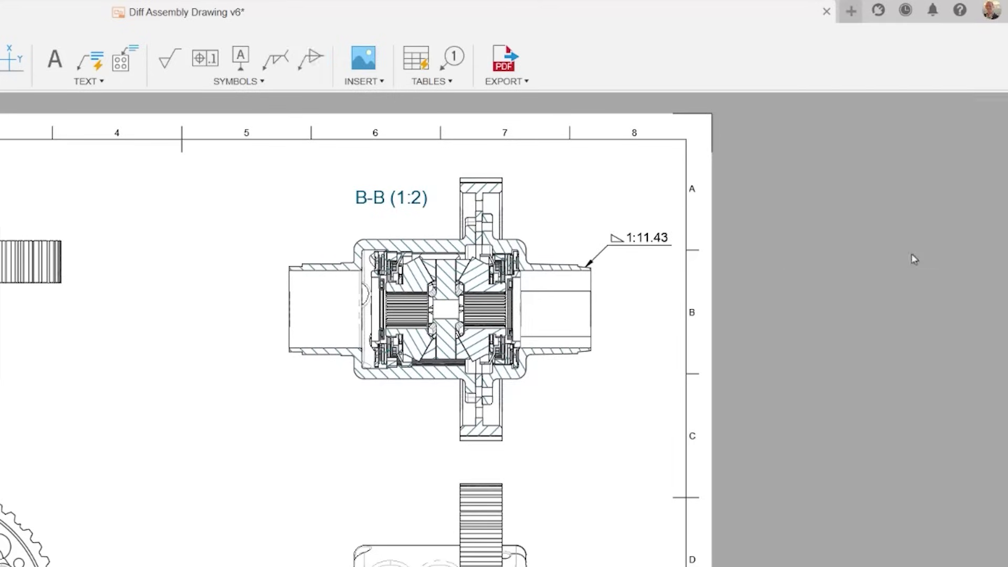